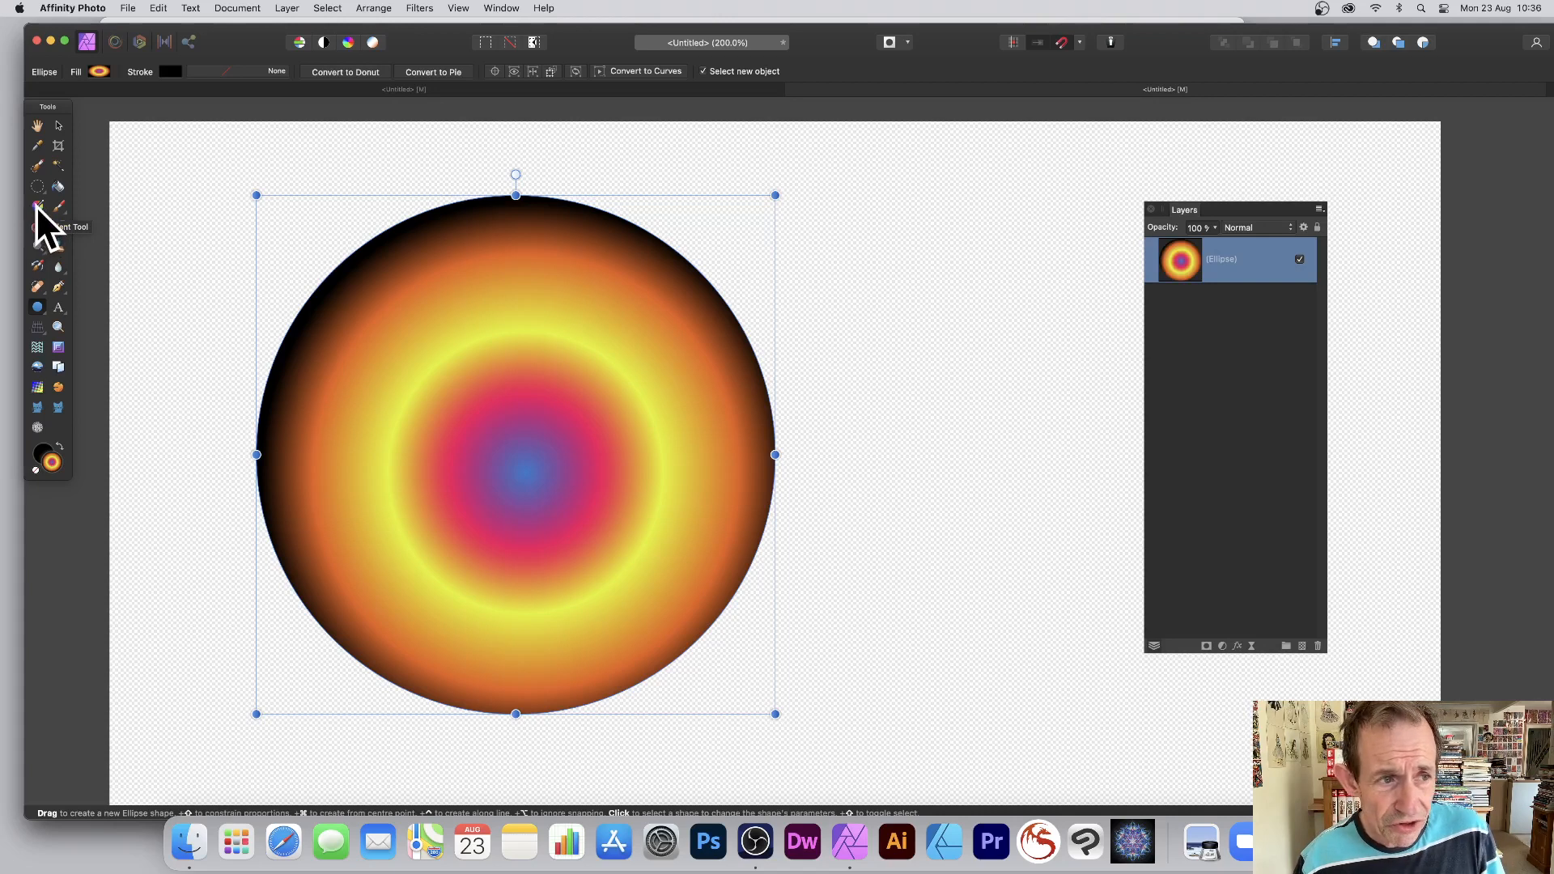
# Apply a Gaussian Blur with a radius of 27.2 px to the gradient-filled circle
pyautogui.click(37, 208)
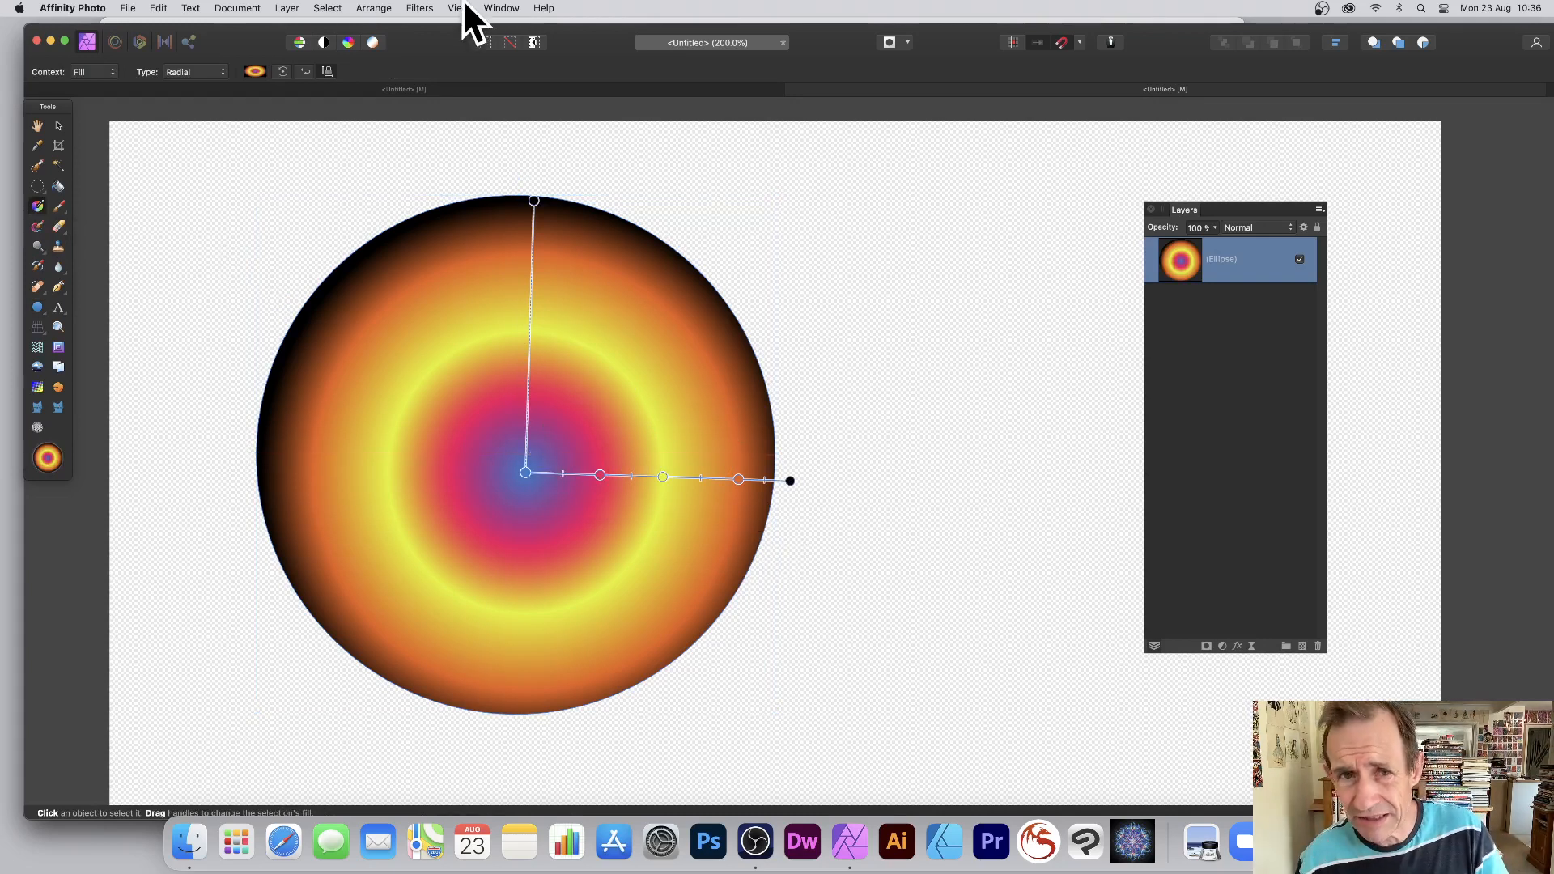
pyautogui.click(420, 8)
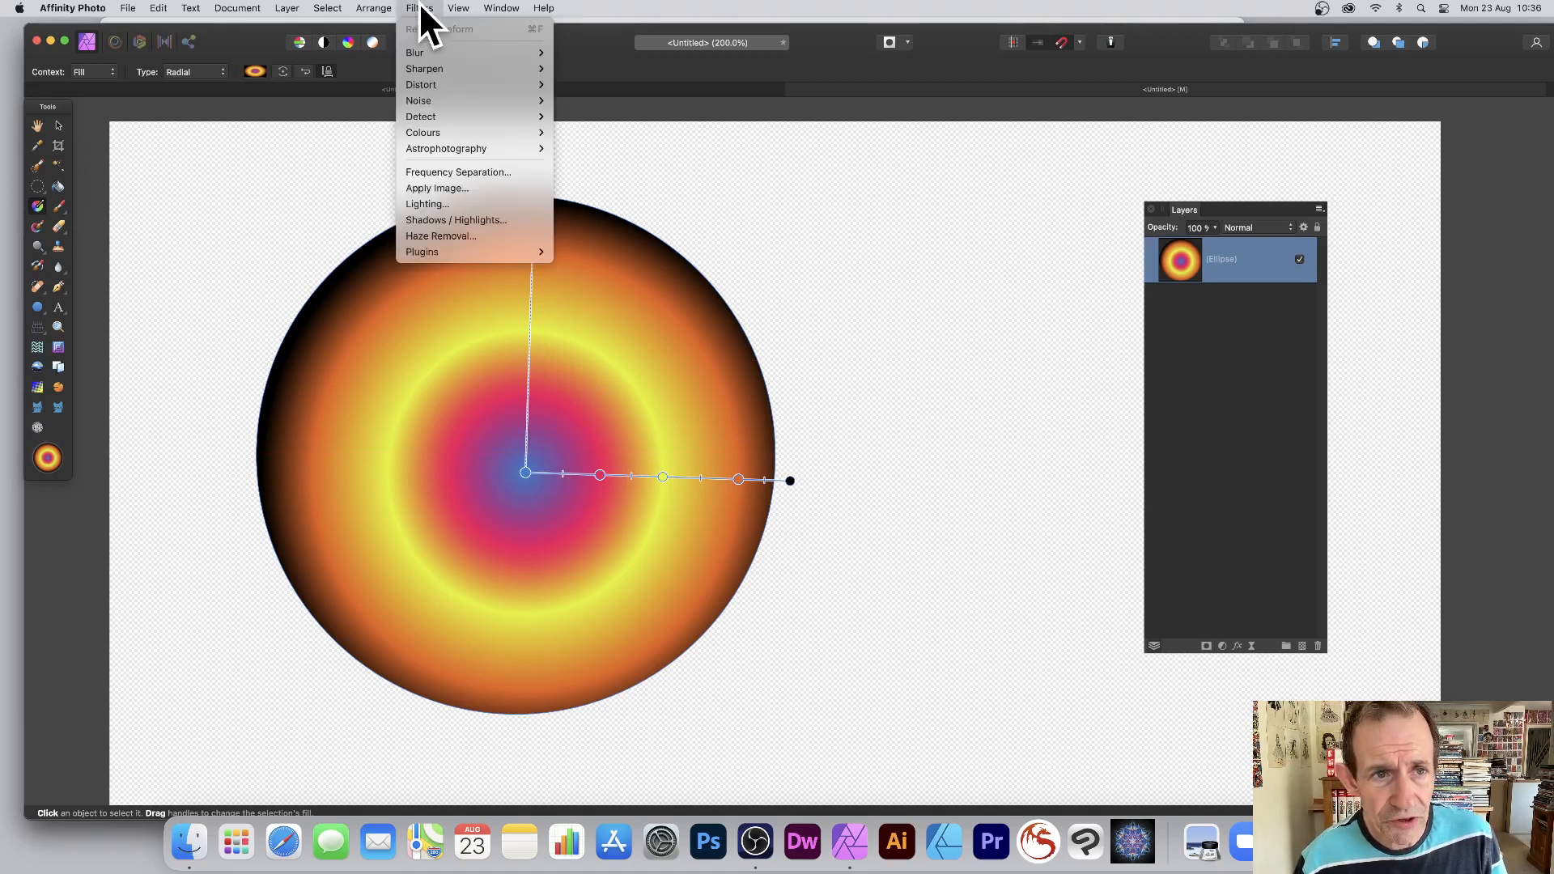
pyautogui.moveTo(421, 51)
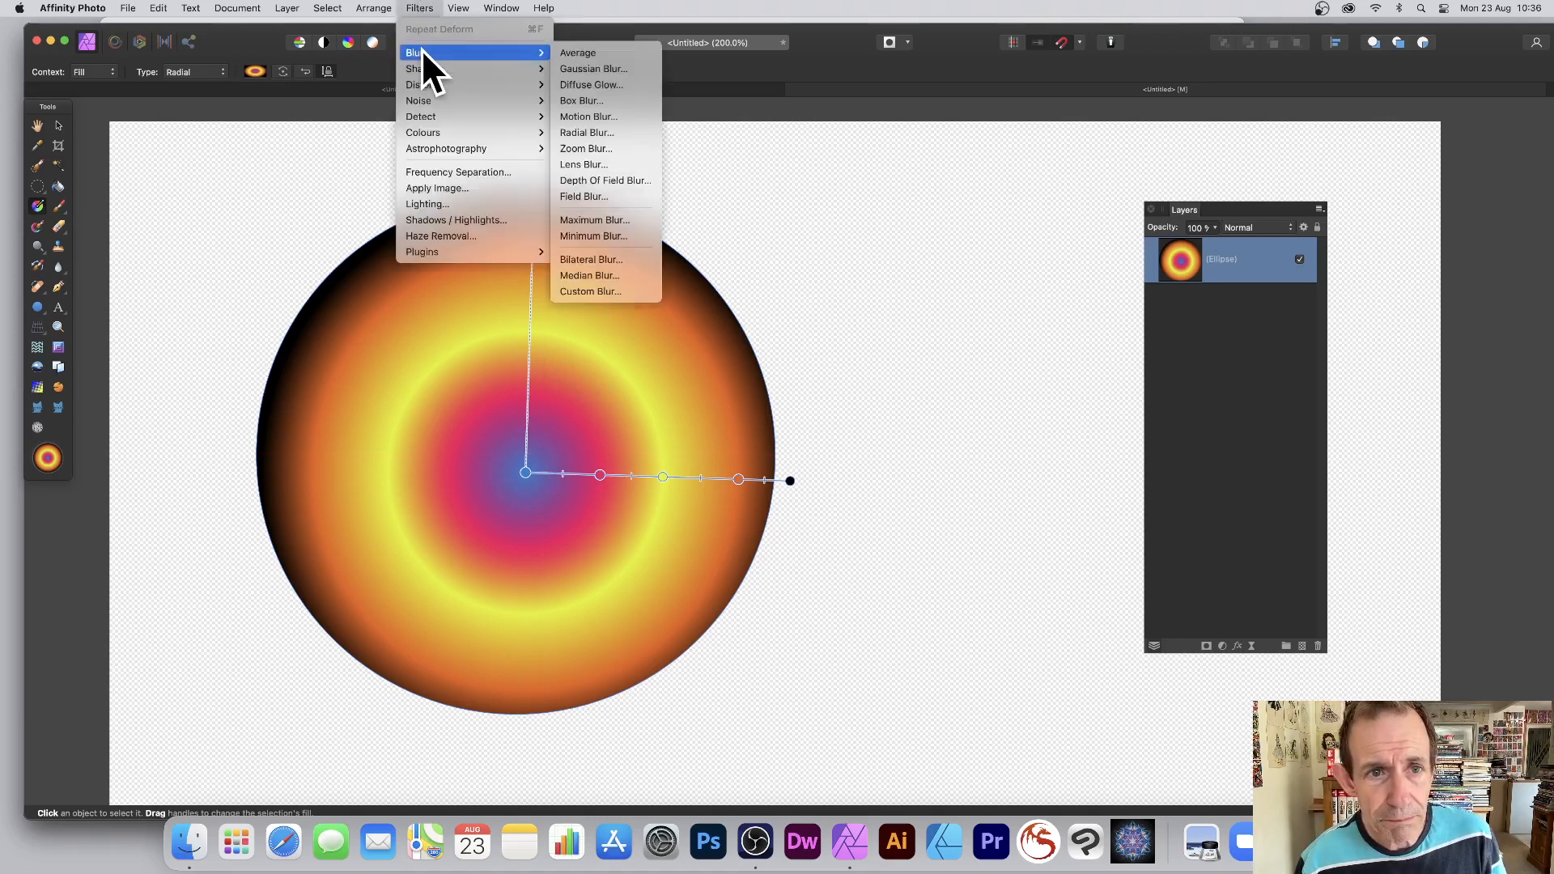
pyautogui.click(620, 69)
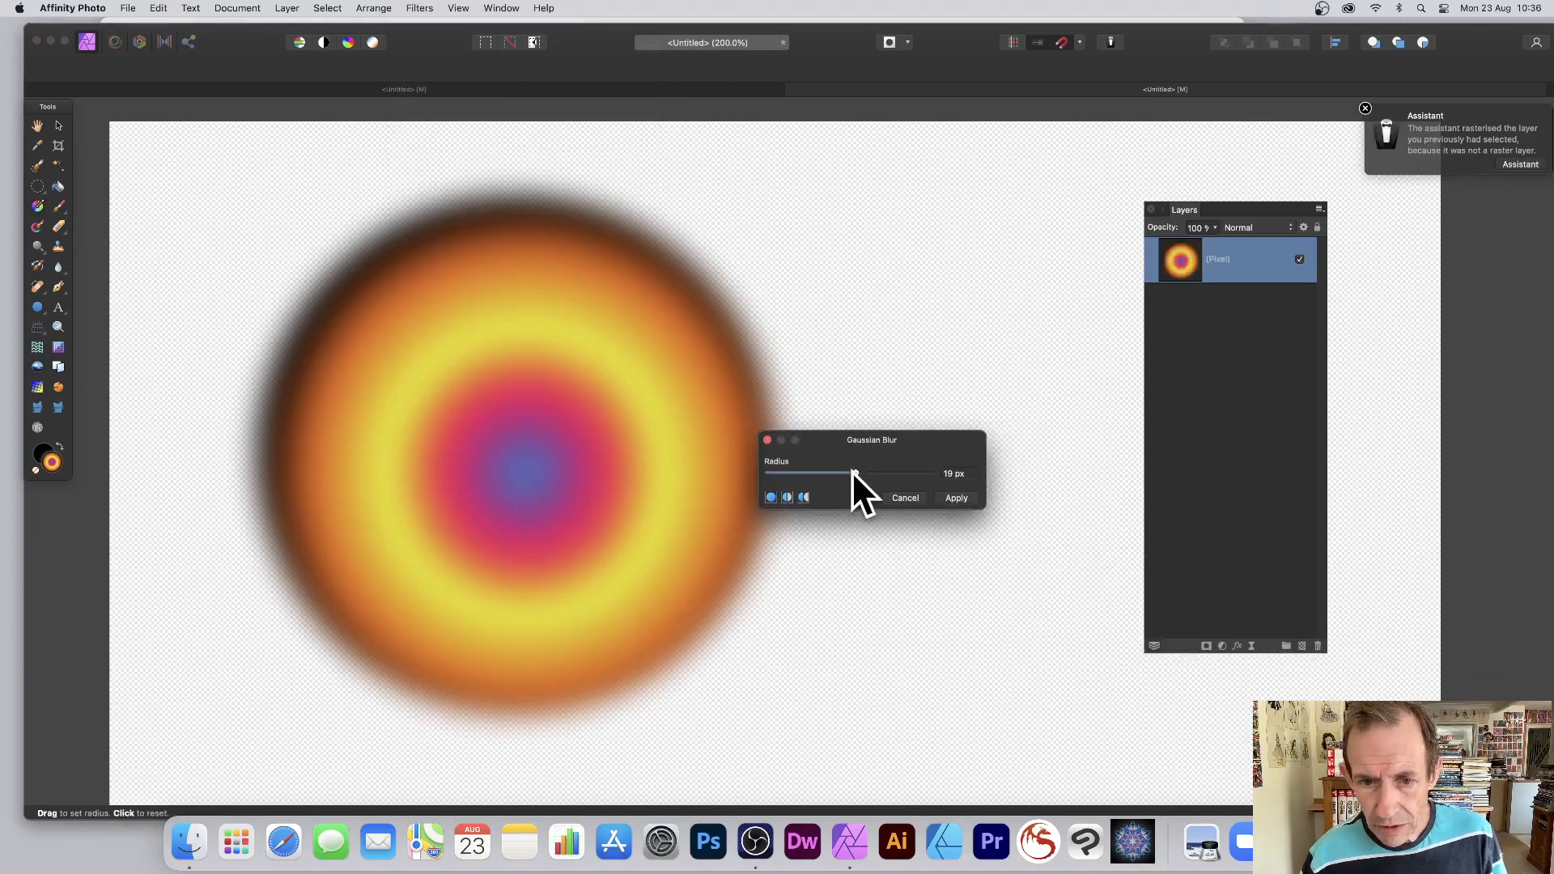
pyautogui.moveTo(852, 472); pyautogui.dragTo(860, 470)
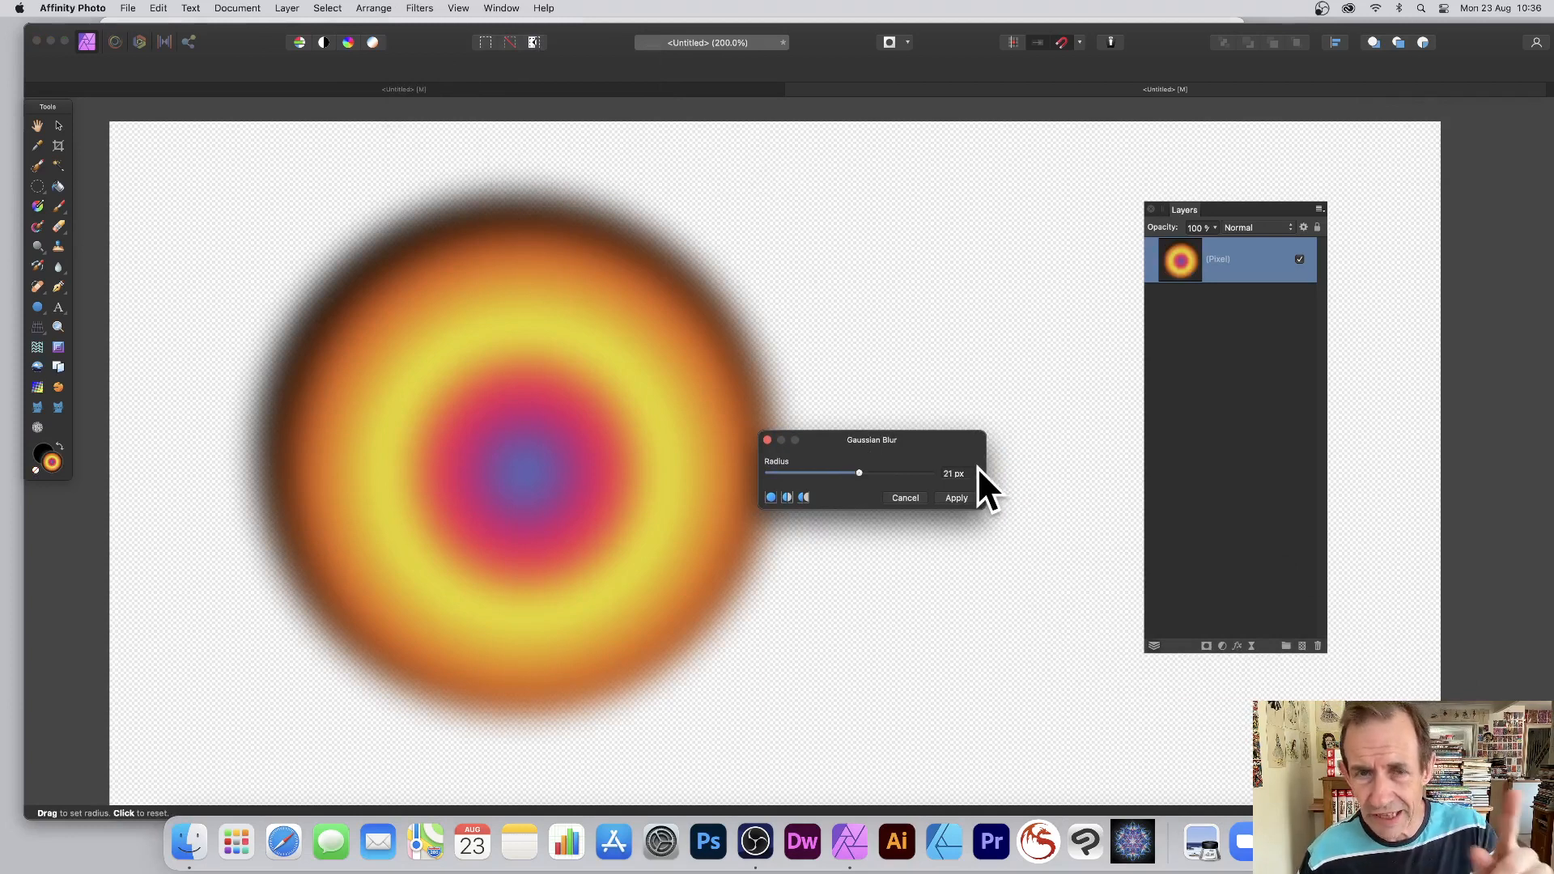
pyautogui.moveTo(864, 473); pyautogui.dragTo(871, 473)
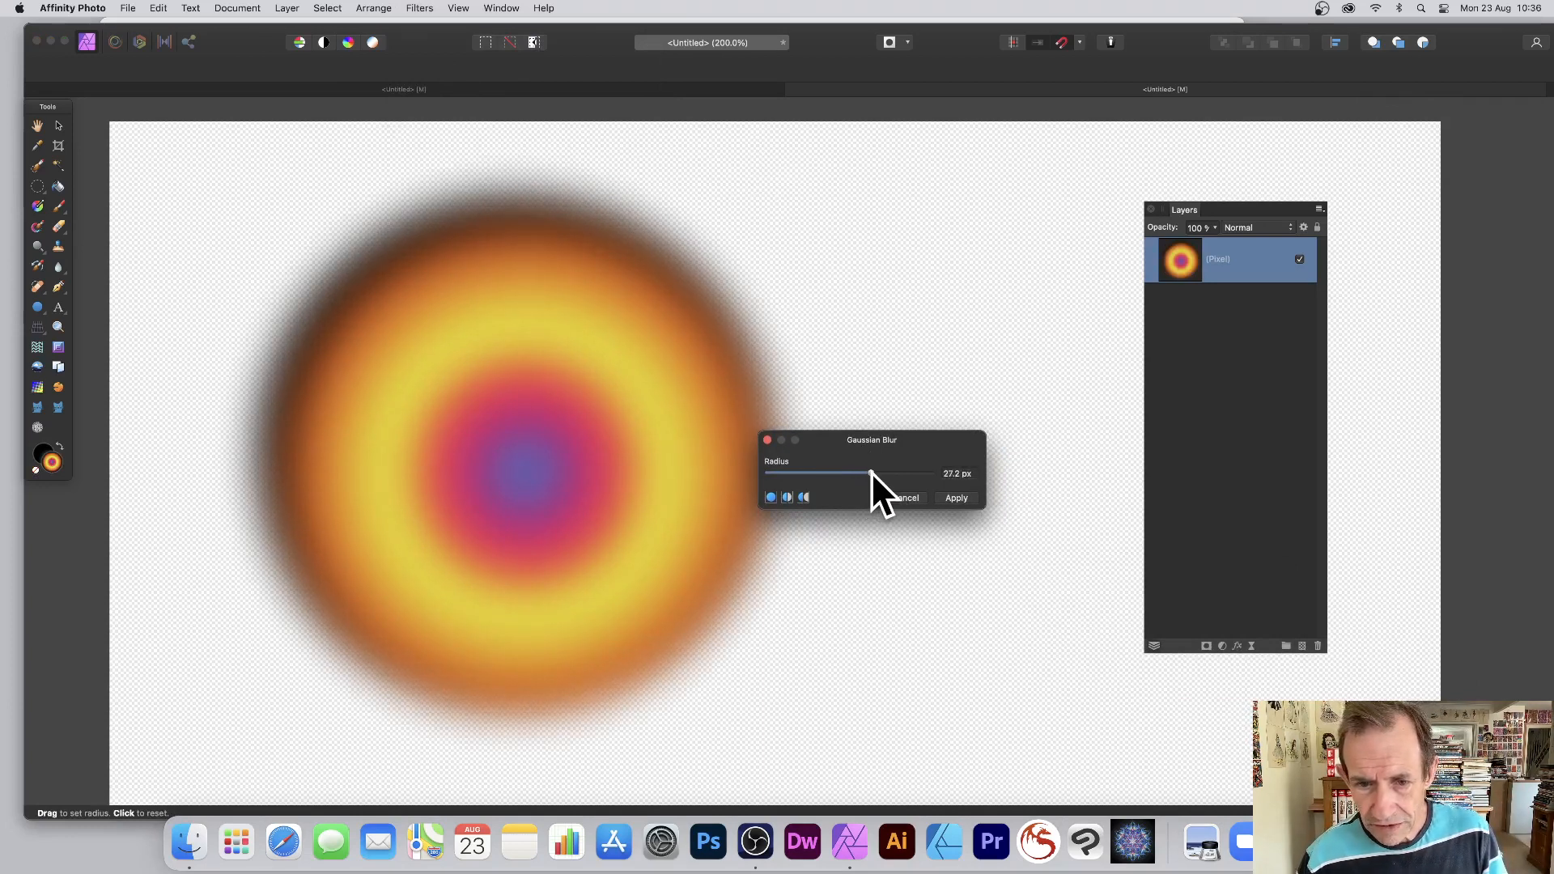
pyautogui.click(959, 497)
pyautogui.press('g')
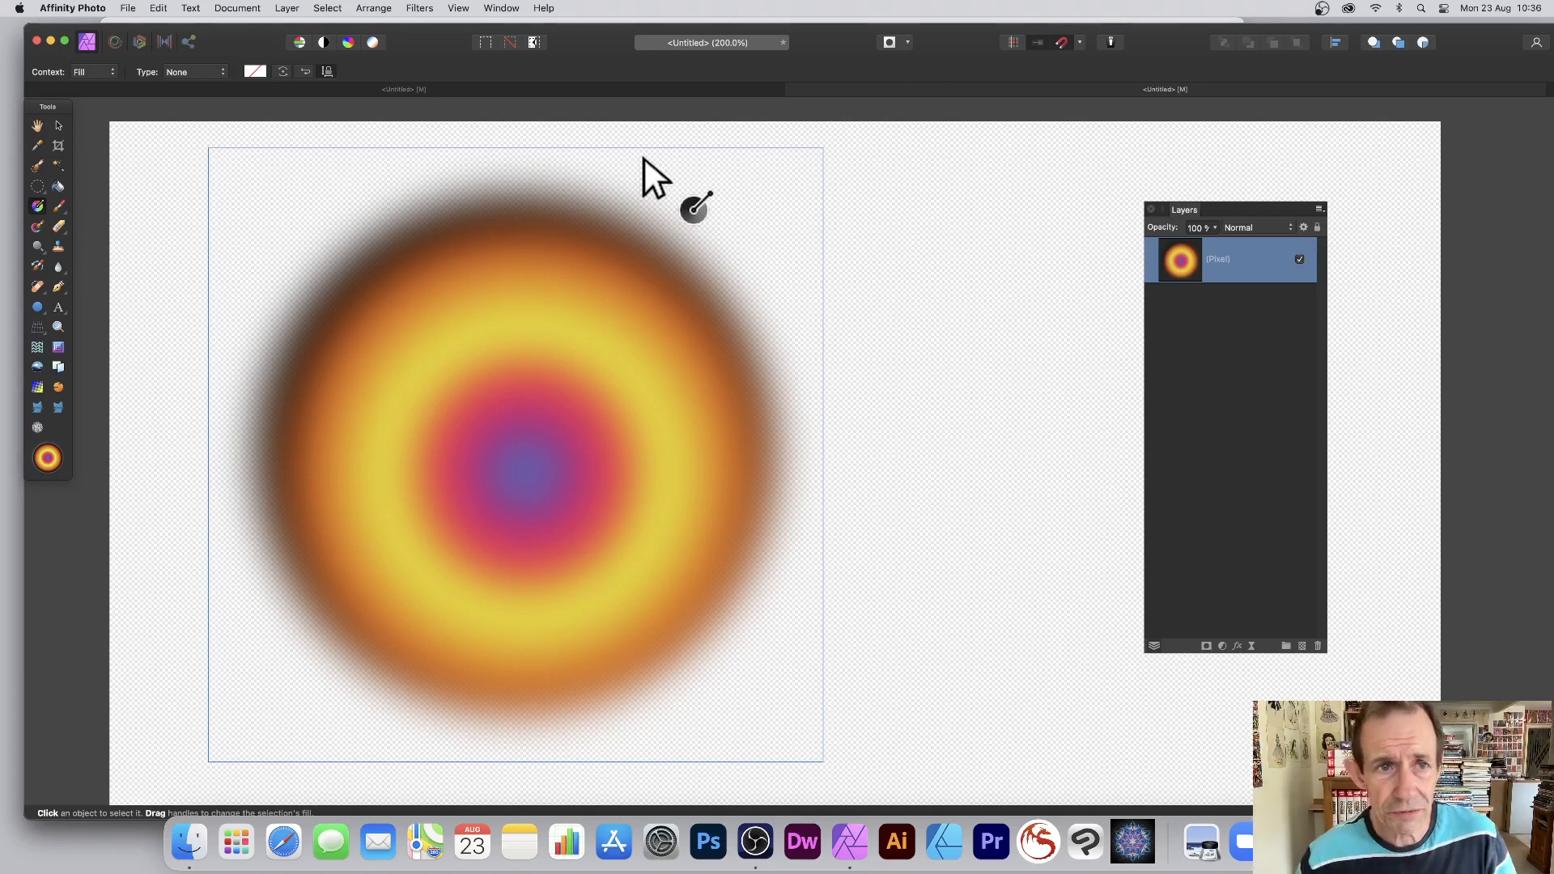
pyautogui.click(453, 7)
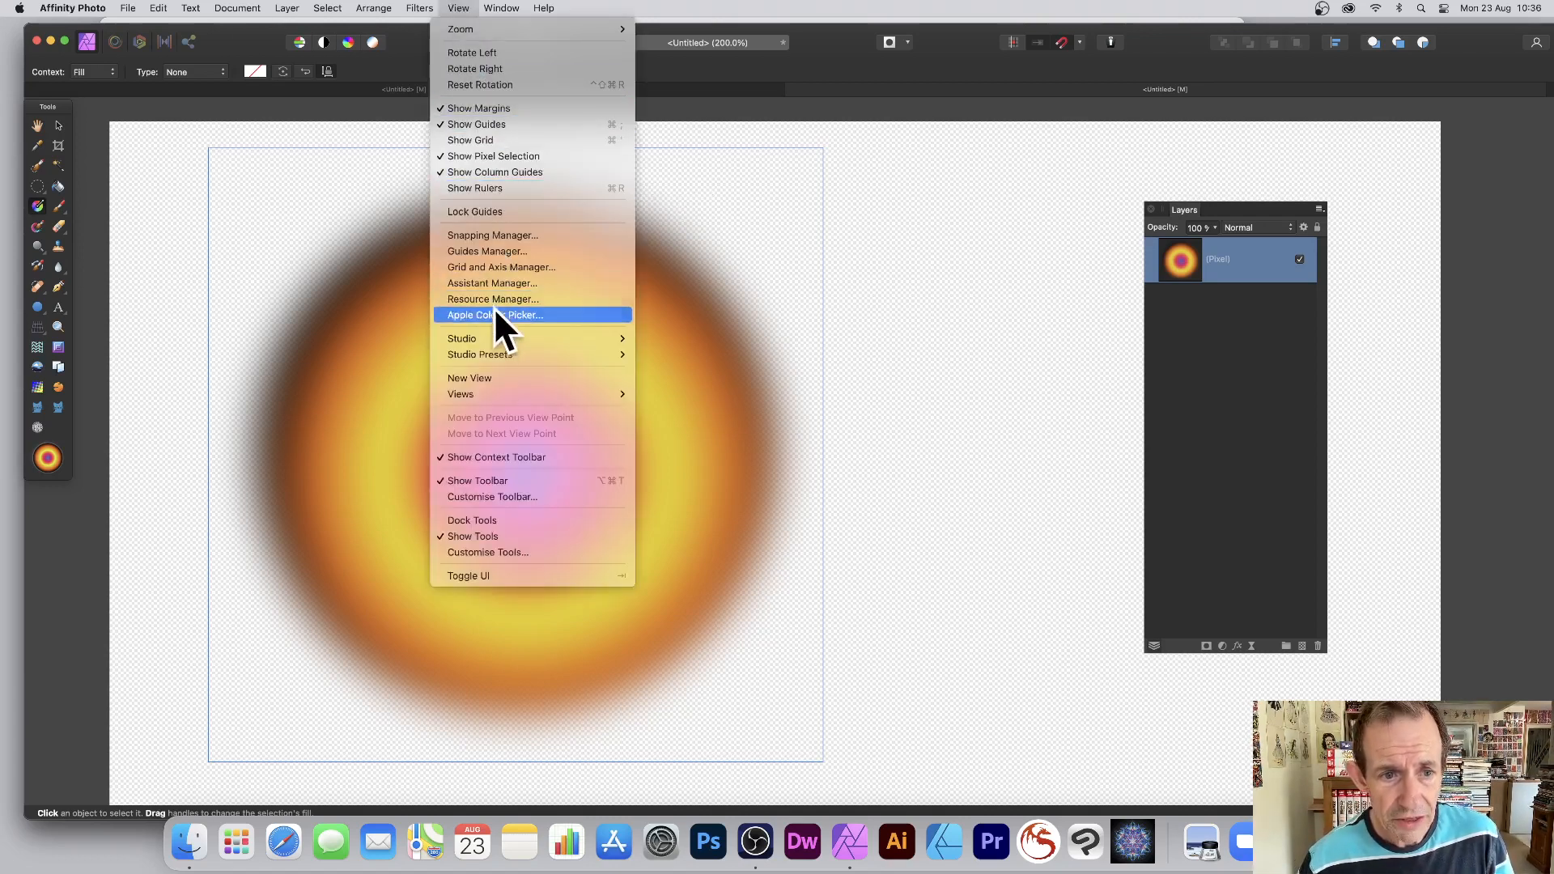
pyautogui.moveTo(494, 338)
pyautogui.click(994, 84)
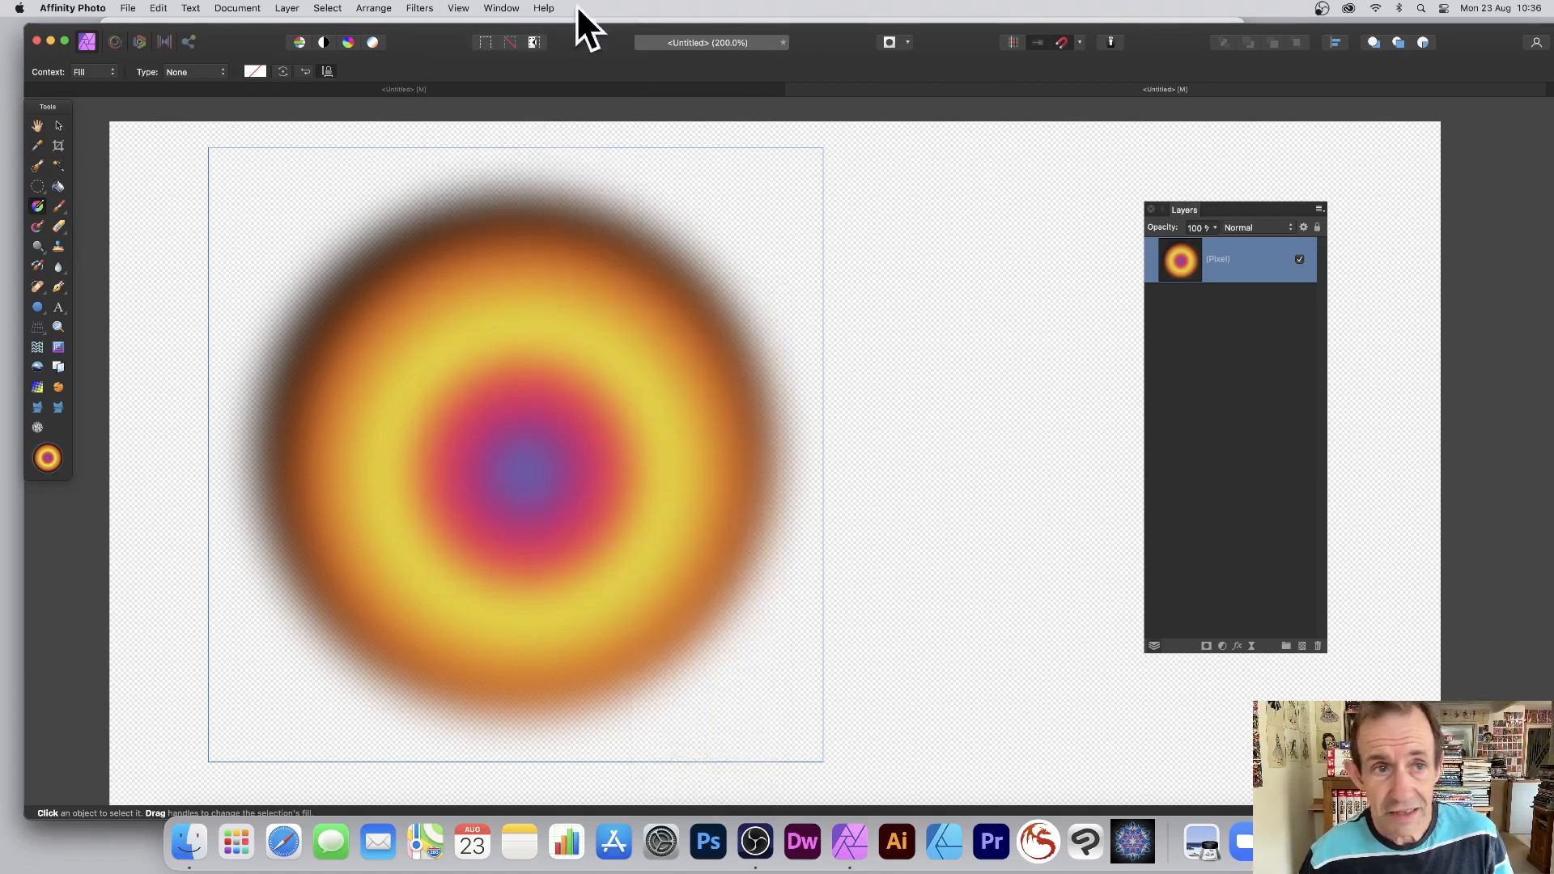
# Copy the blurred circle and paste it inside its own layer
pyautogui.click(158, 8)
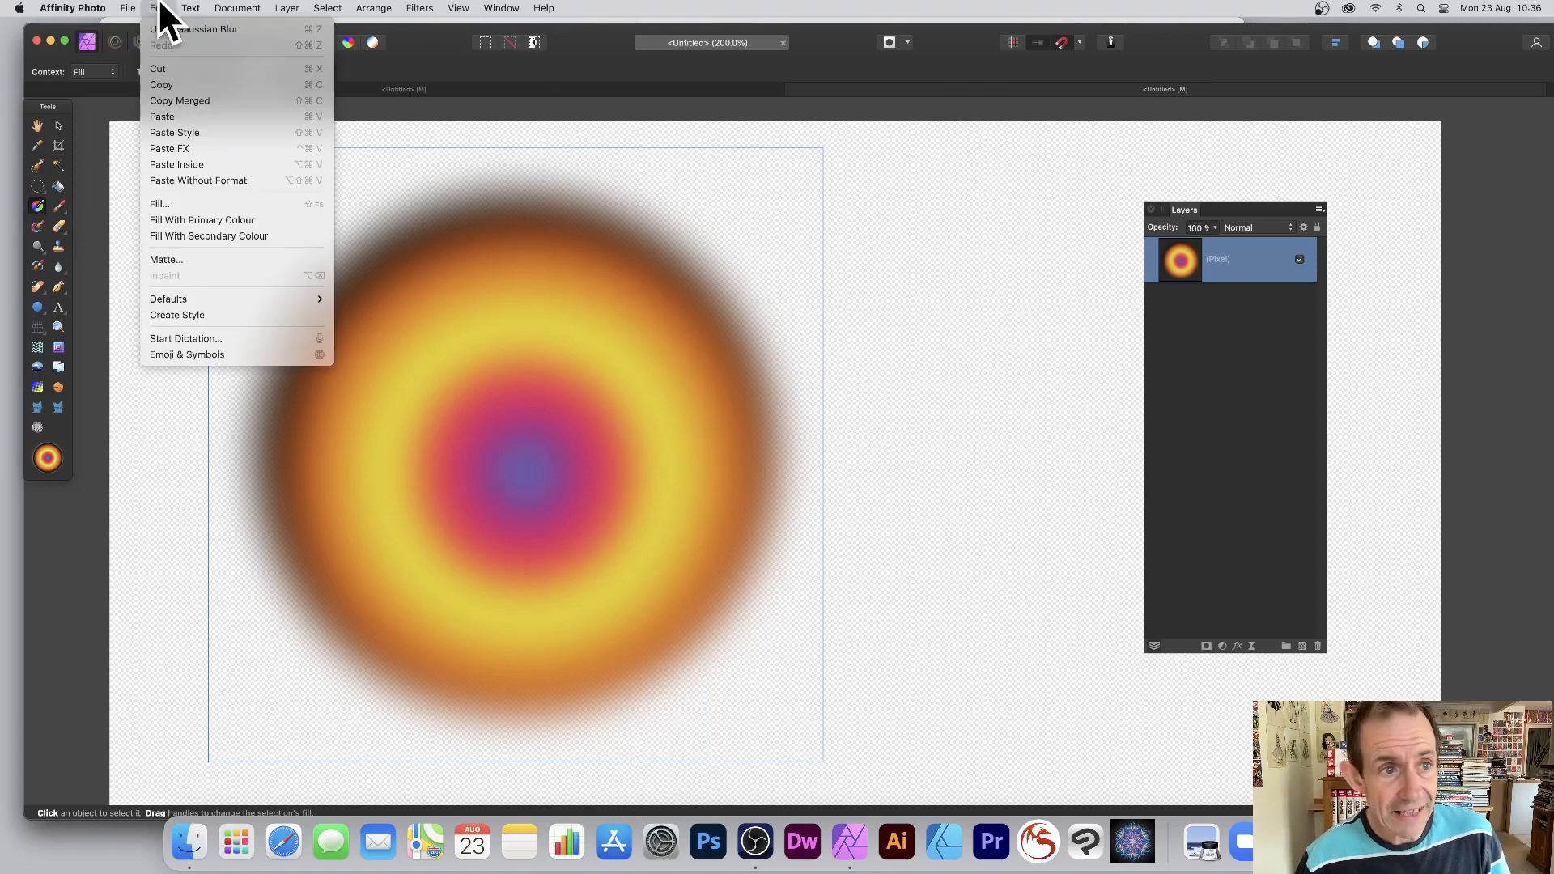
pyautogui.click(165, 9)
pyautogui.click(162, 6)
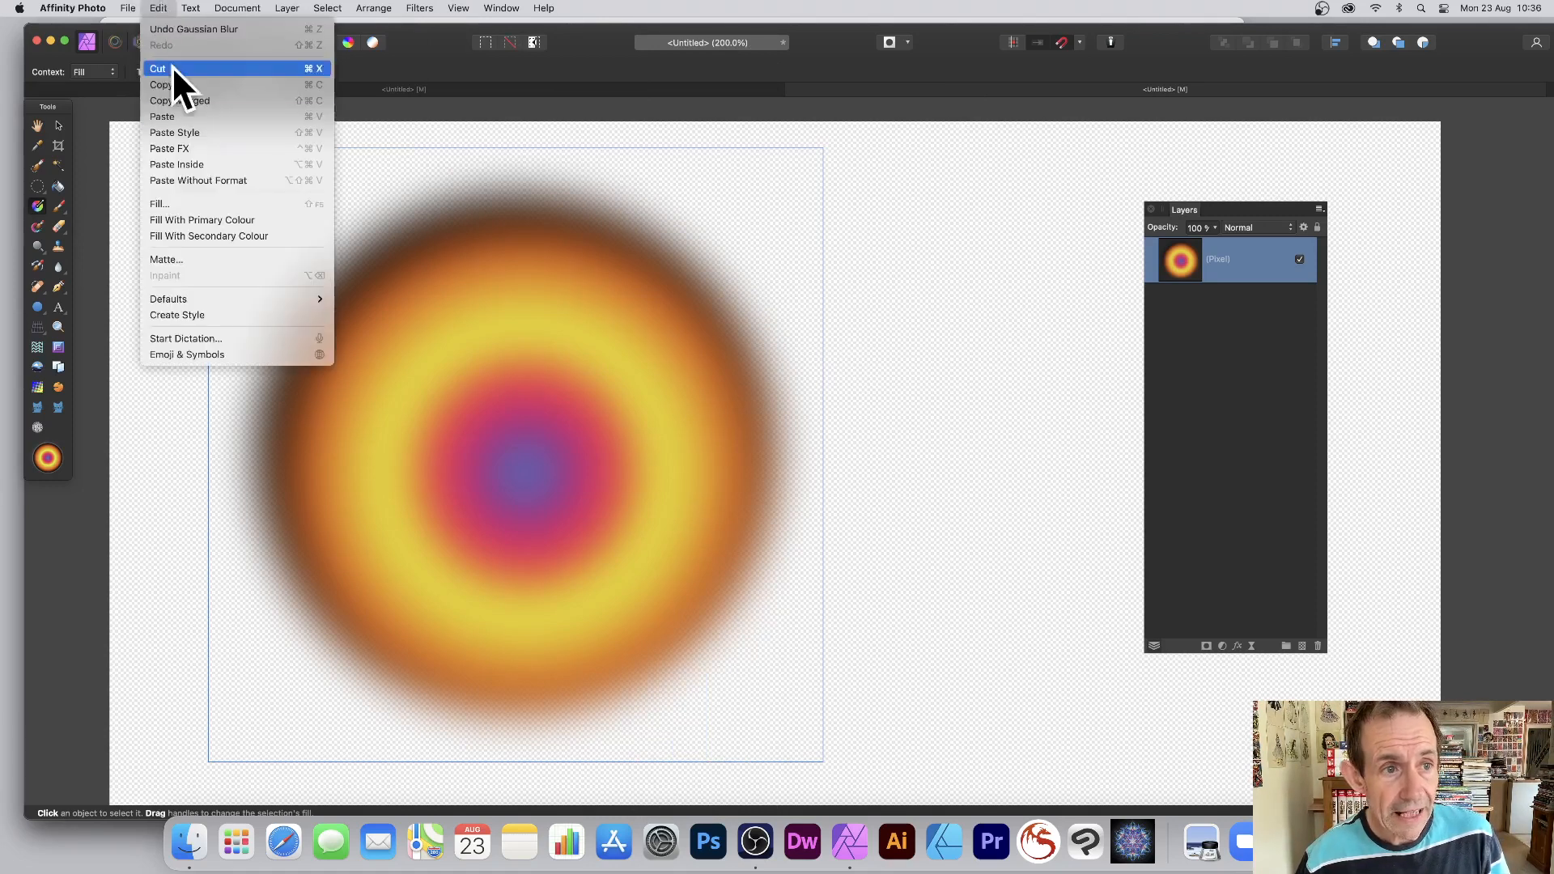
pyautogui.click(199, 164)
# Shrink the pasted circle to about two-thirds, place it in the disc's lower left, and clone it to the upper left and upper right
pyautogui.click(60, 126)
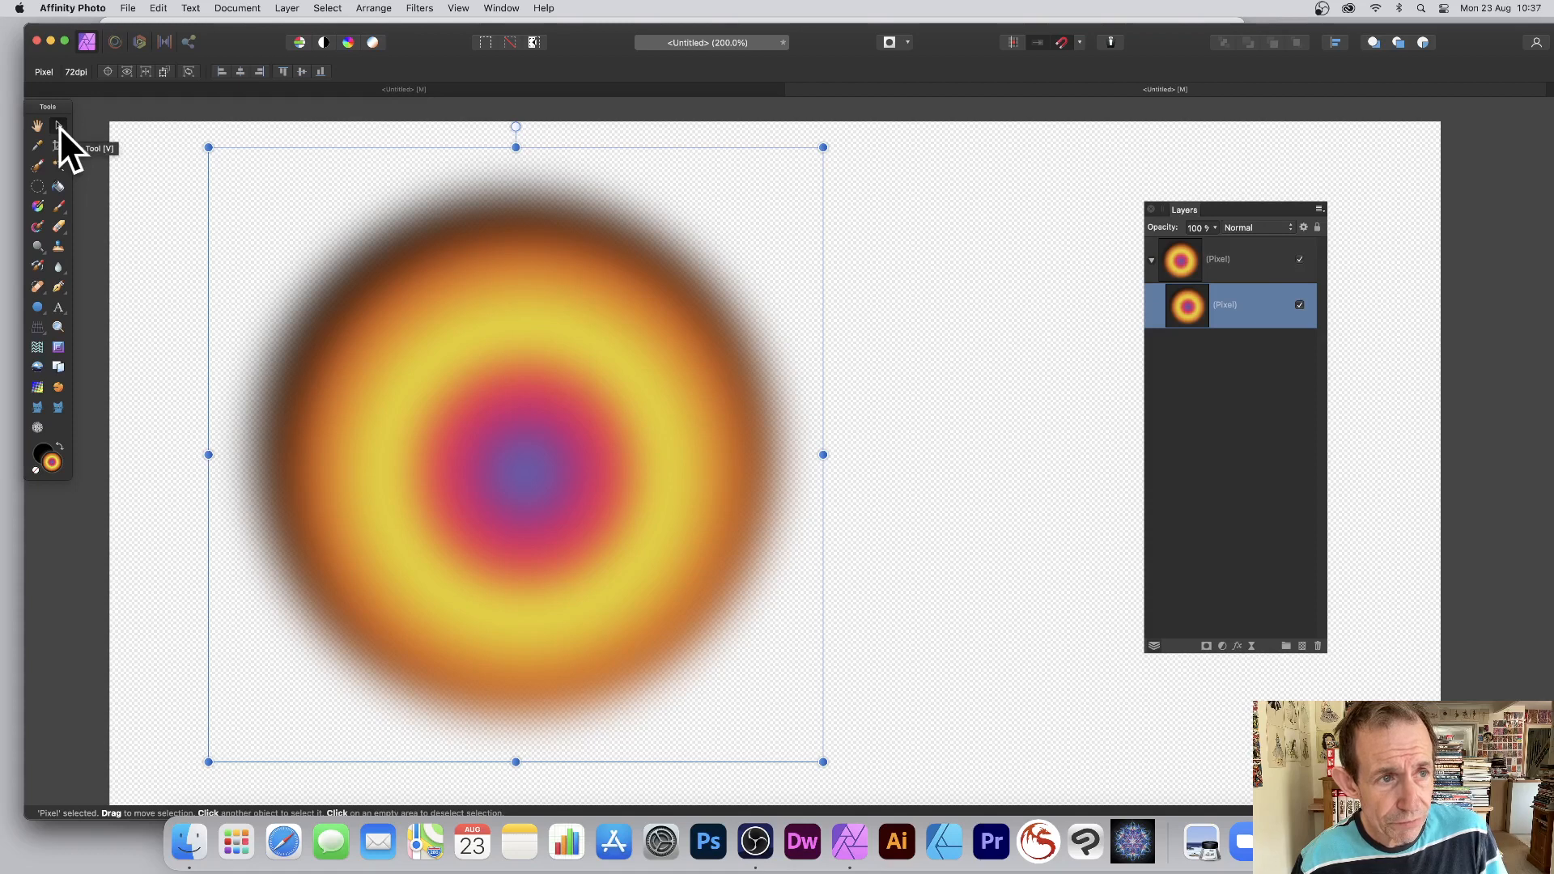
pyautogui.moveTo(208, 146); pyautogui.dragTo(427, 365)
pyautogui.moveTo(619, 505); pyautogui.dragTo(454, 431)
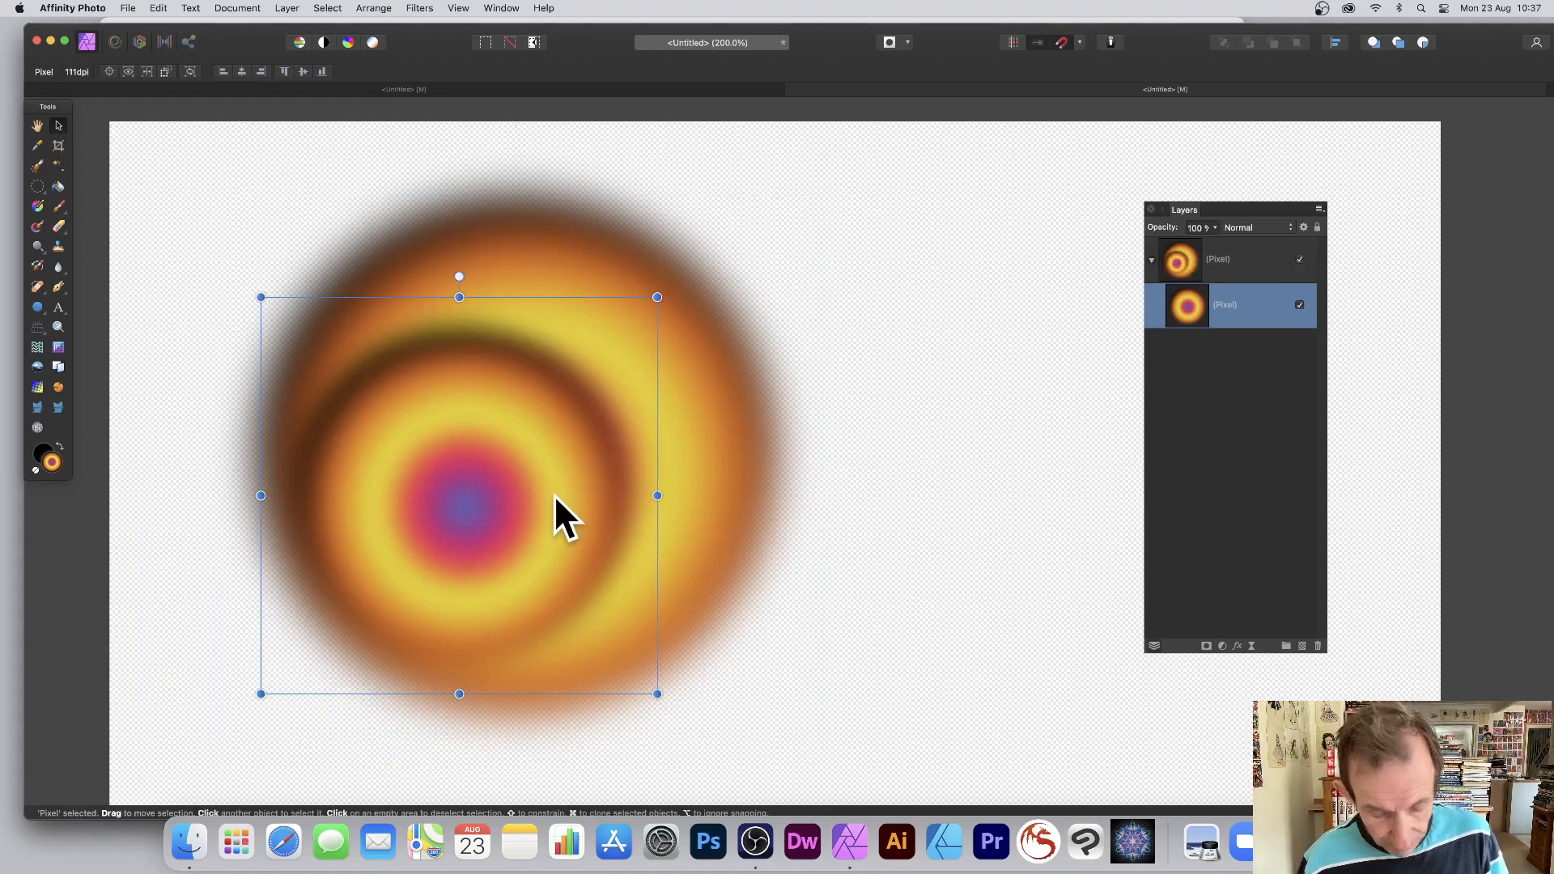
pyautogui.moveTo(546, 492); pyautogui.dragTo(680, 347)
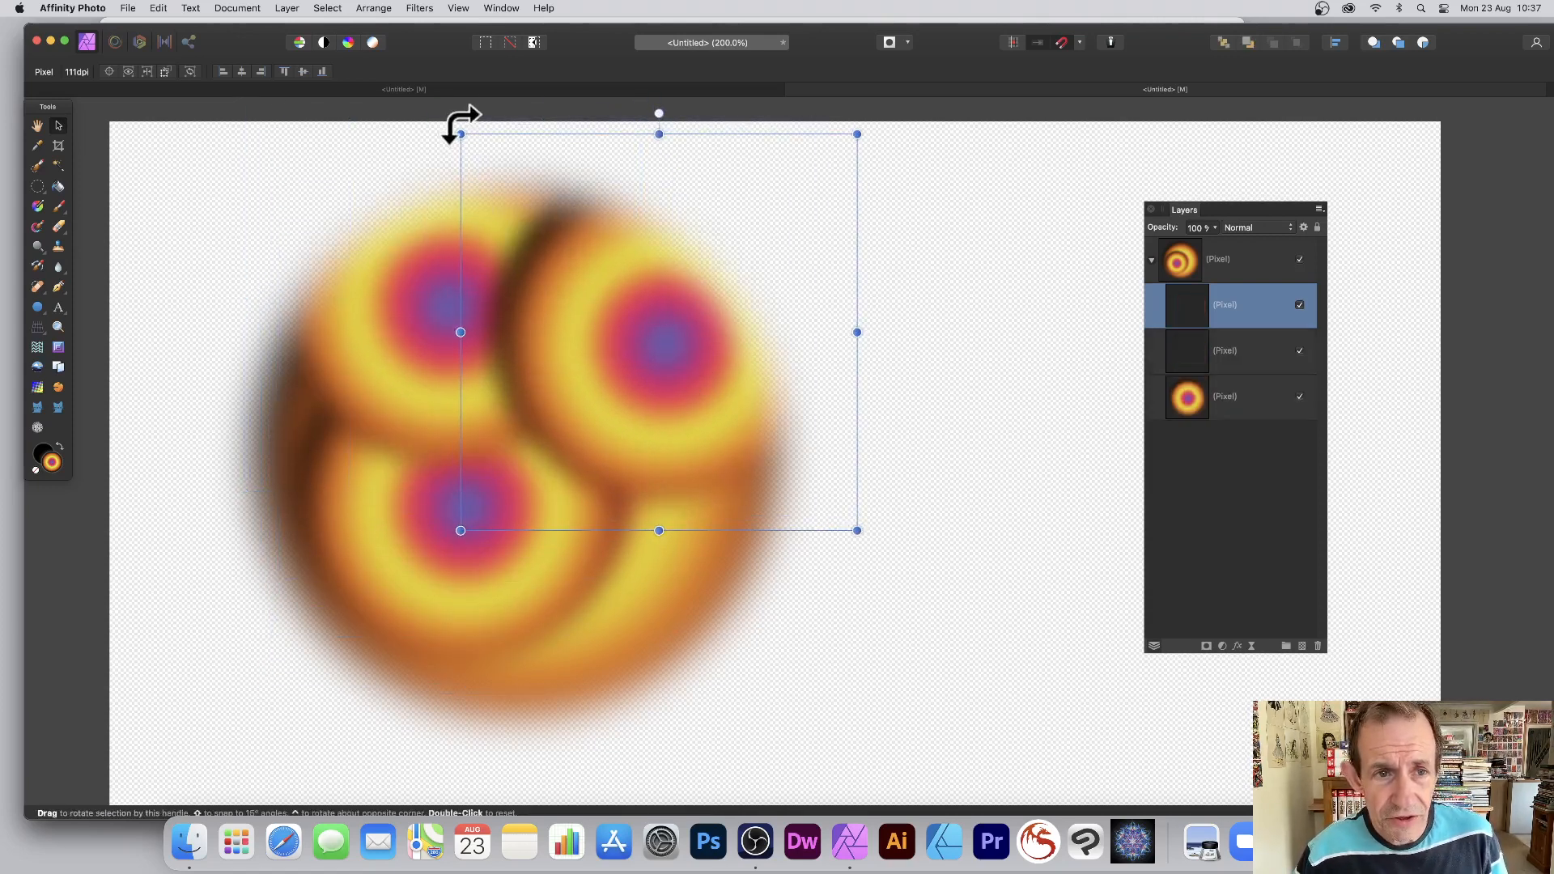
# Scatter clones of the newest circle across the disc at two progressively smaller sizes, and clear the selection
pyautogui.moveTo(460, 134); pyautogui.dragTo(620, 292)
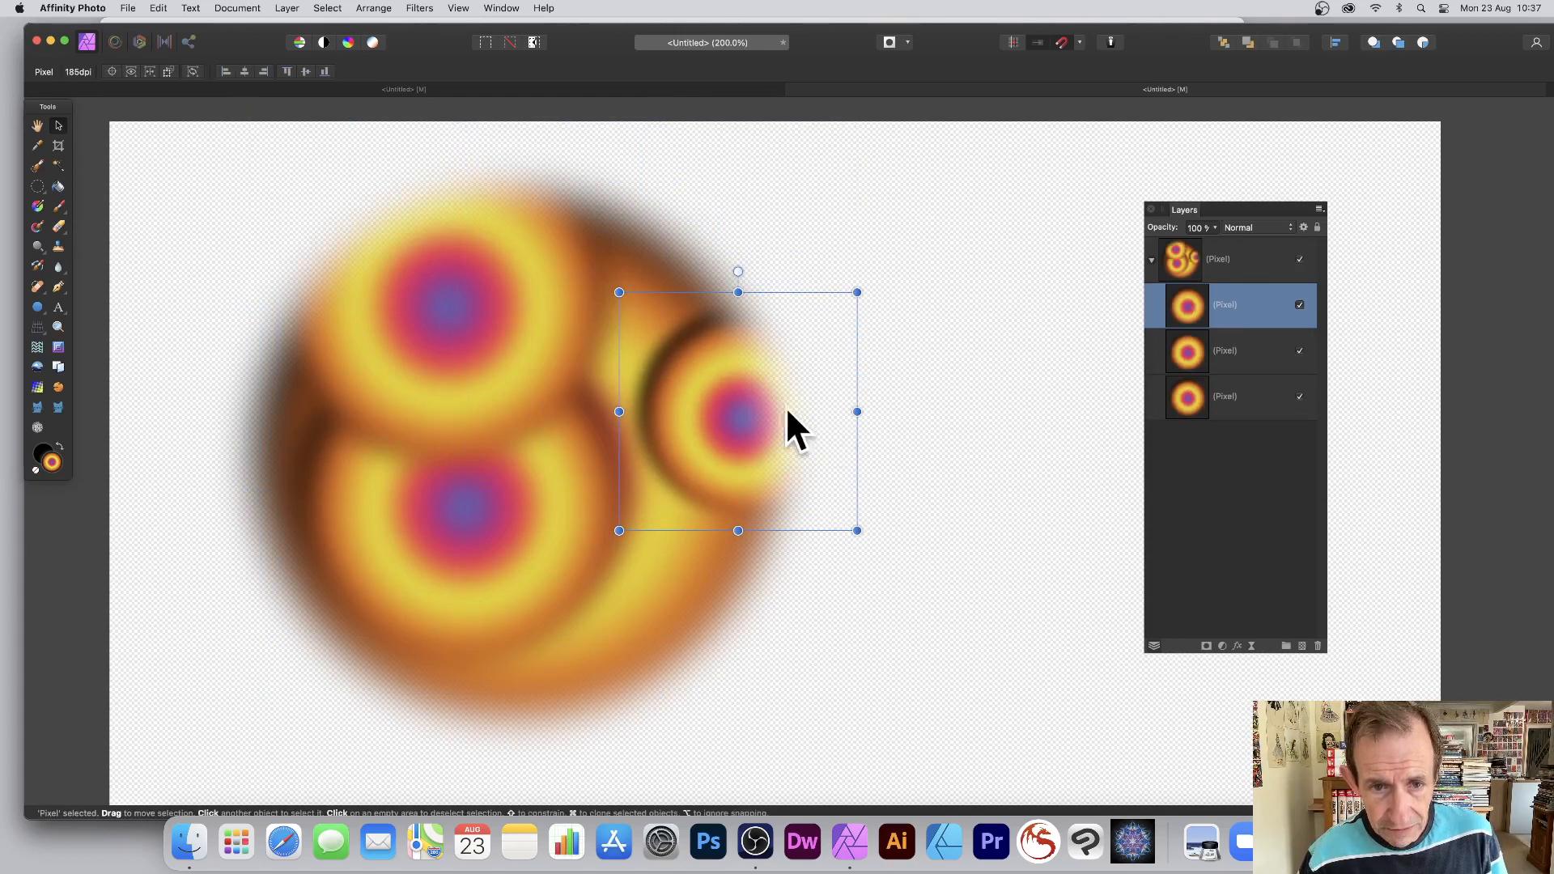
pyautogui.moveTo(786, 407); pyautogui.dragTo(355, 503)
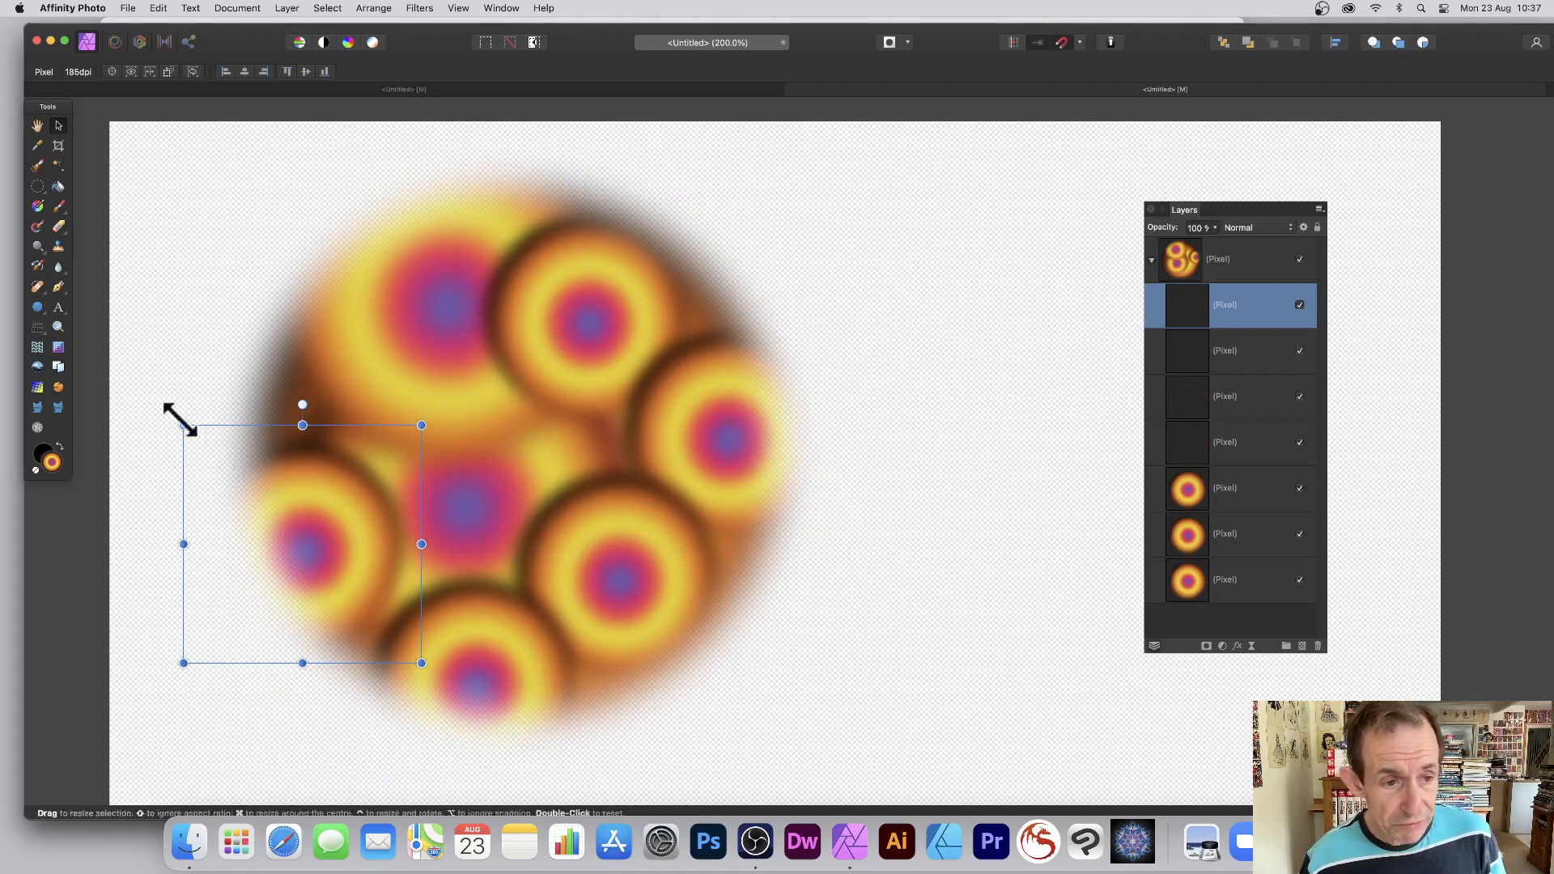
pyautogui.moveTo(183, 423); pyautogui.dragTo(264, 504)
pyautogui.moveTo(378, 585)
pyautogui.mouseDown()
pyautogui.moveTo(438, 406)
pyautogui.moveTo(341, 479)
pyautogui.moveTo(347, 492)
pyautogui.moveTo(611, 576)
pyautogui.moveTo(508, 551)
pyautogui.moveTo(469, 564)
pyautogui.moveTo(424, 226)
pyautogui.mouseUp()
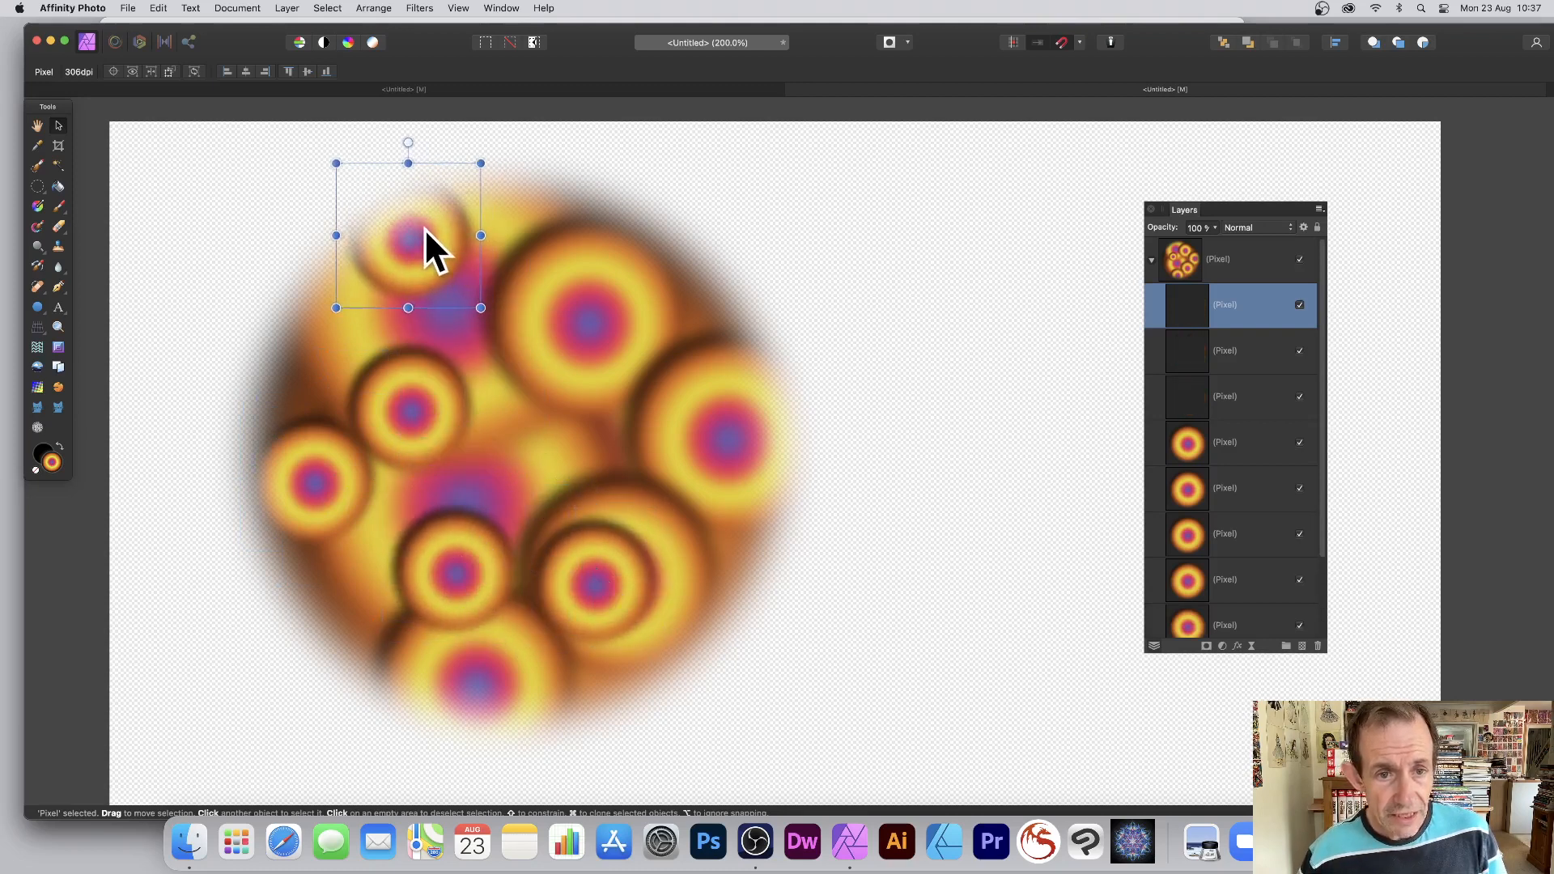
pyautogui.click(540, 143)
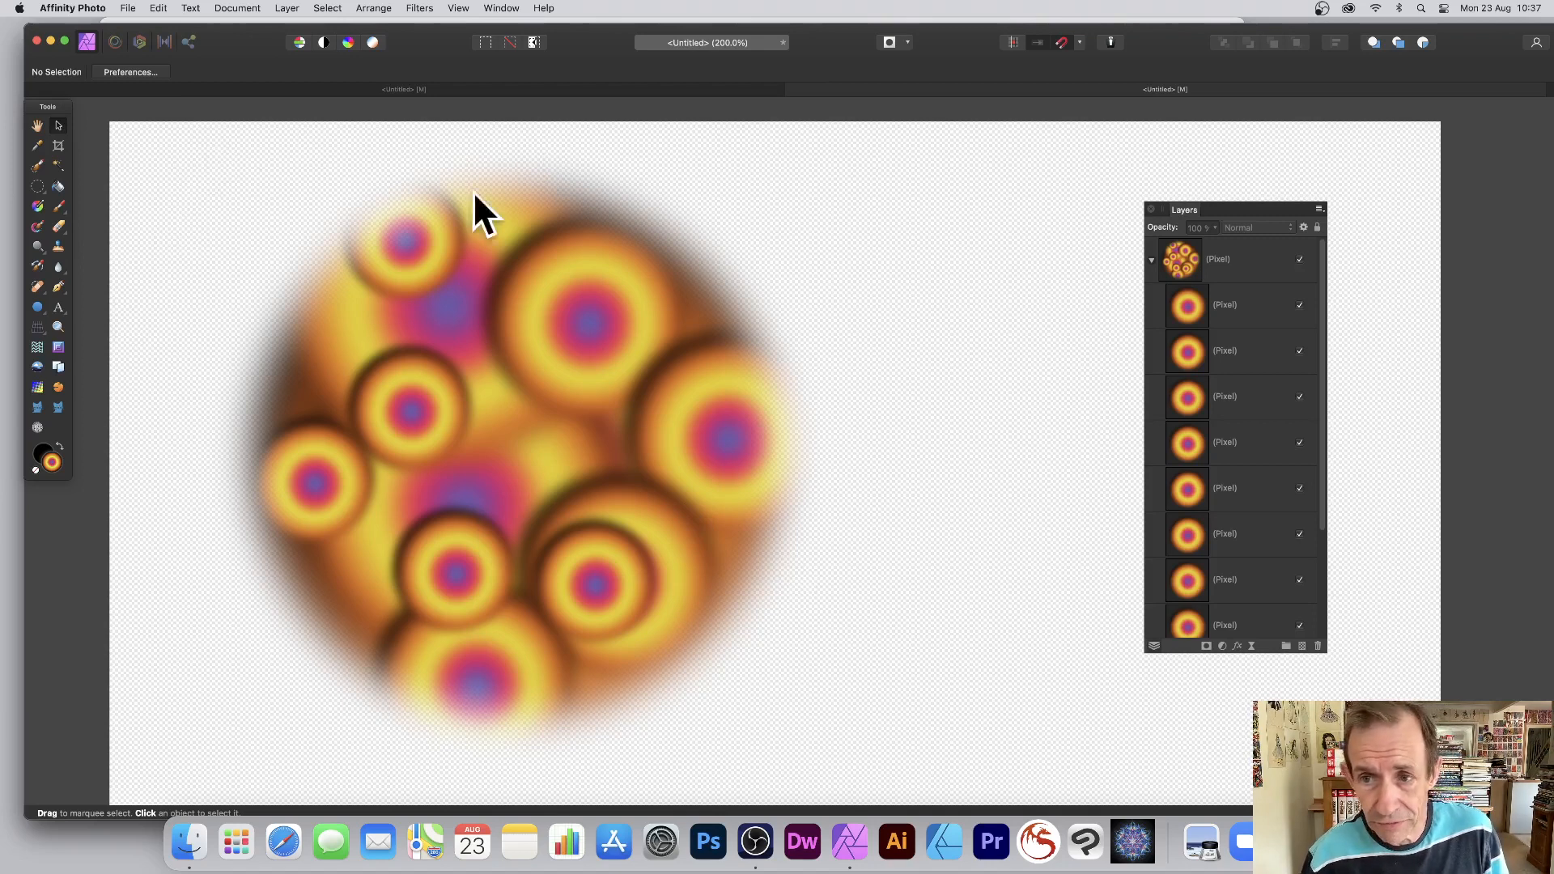
# Merge the visible layers into a new pixel layer and delete the original layer with its nested circles
pyautogui.click(1197, 247)
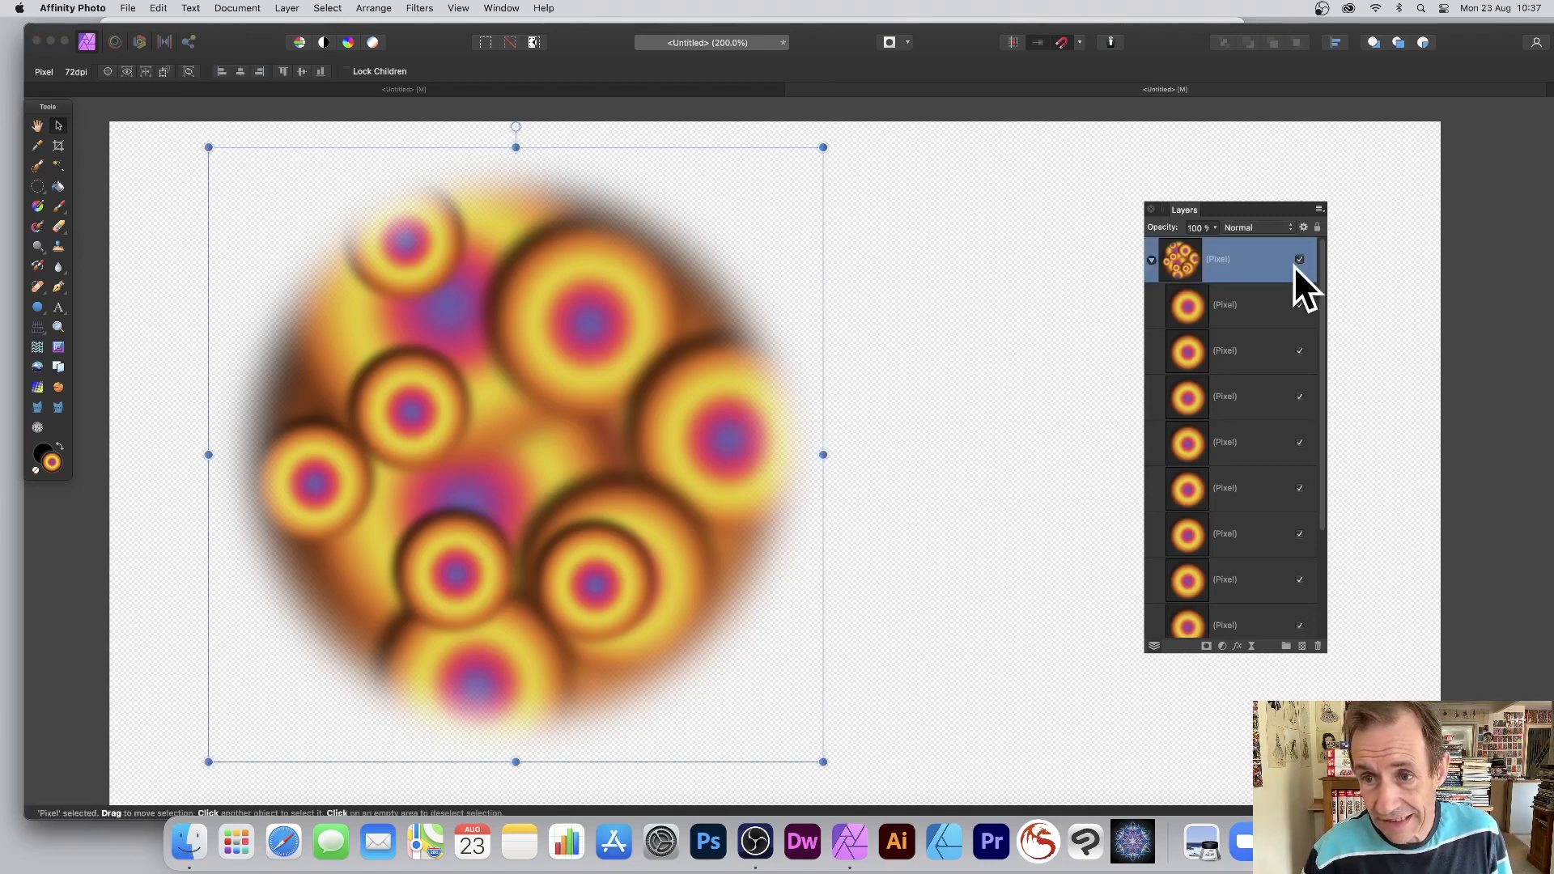
pyautogui.click(287, 10)
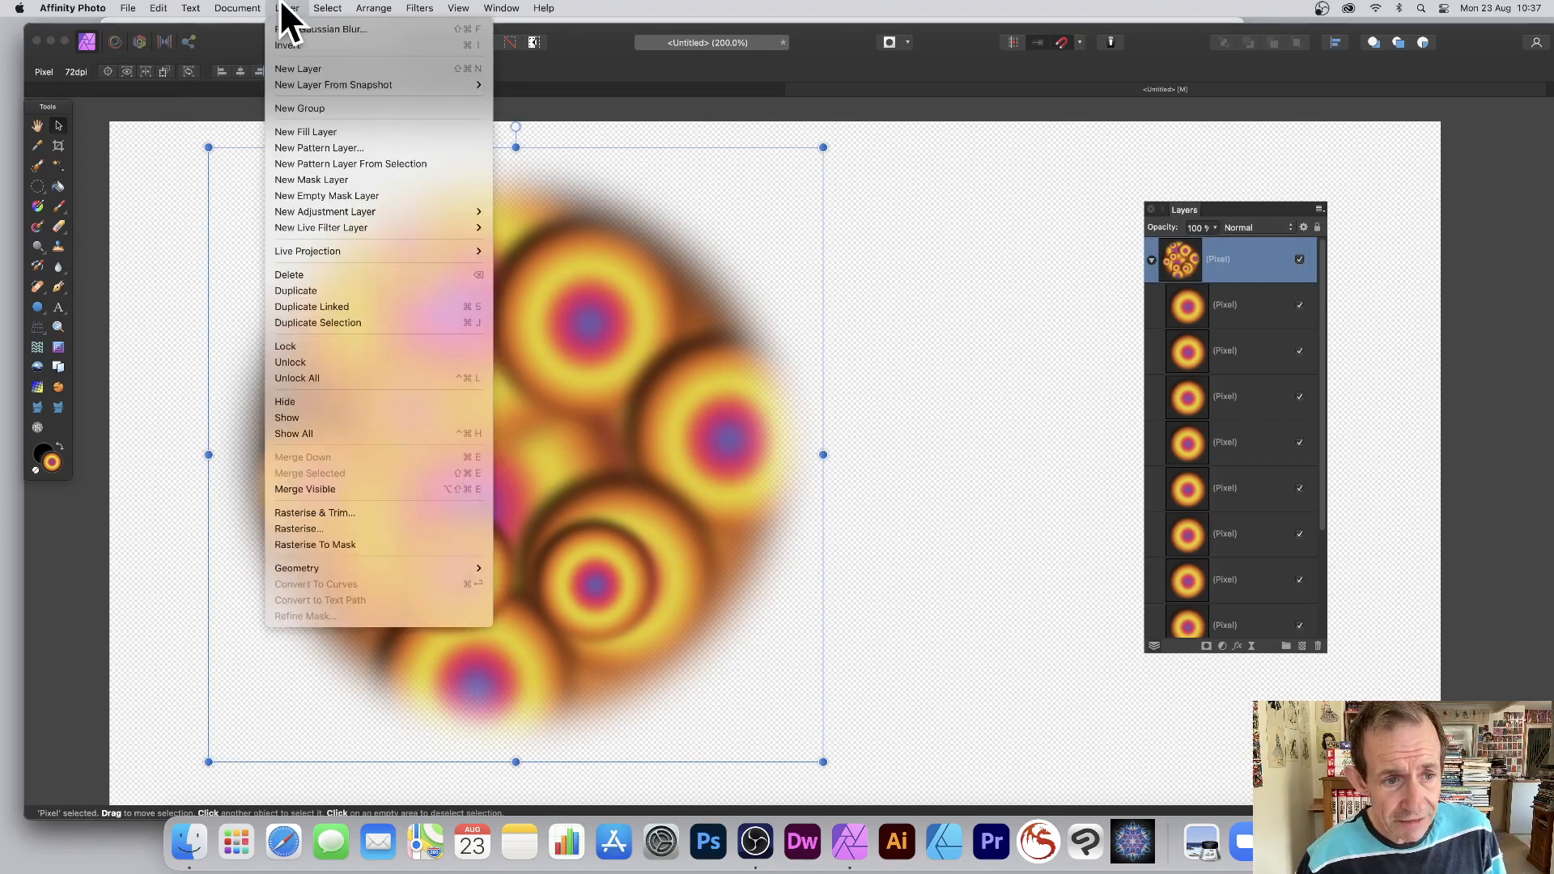
pyautogui.click(335, 489)
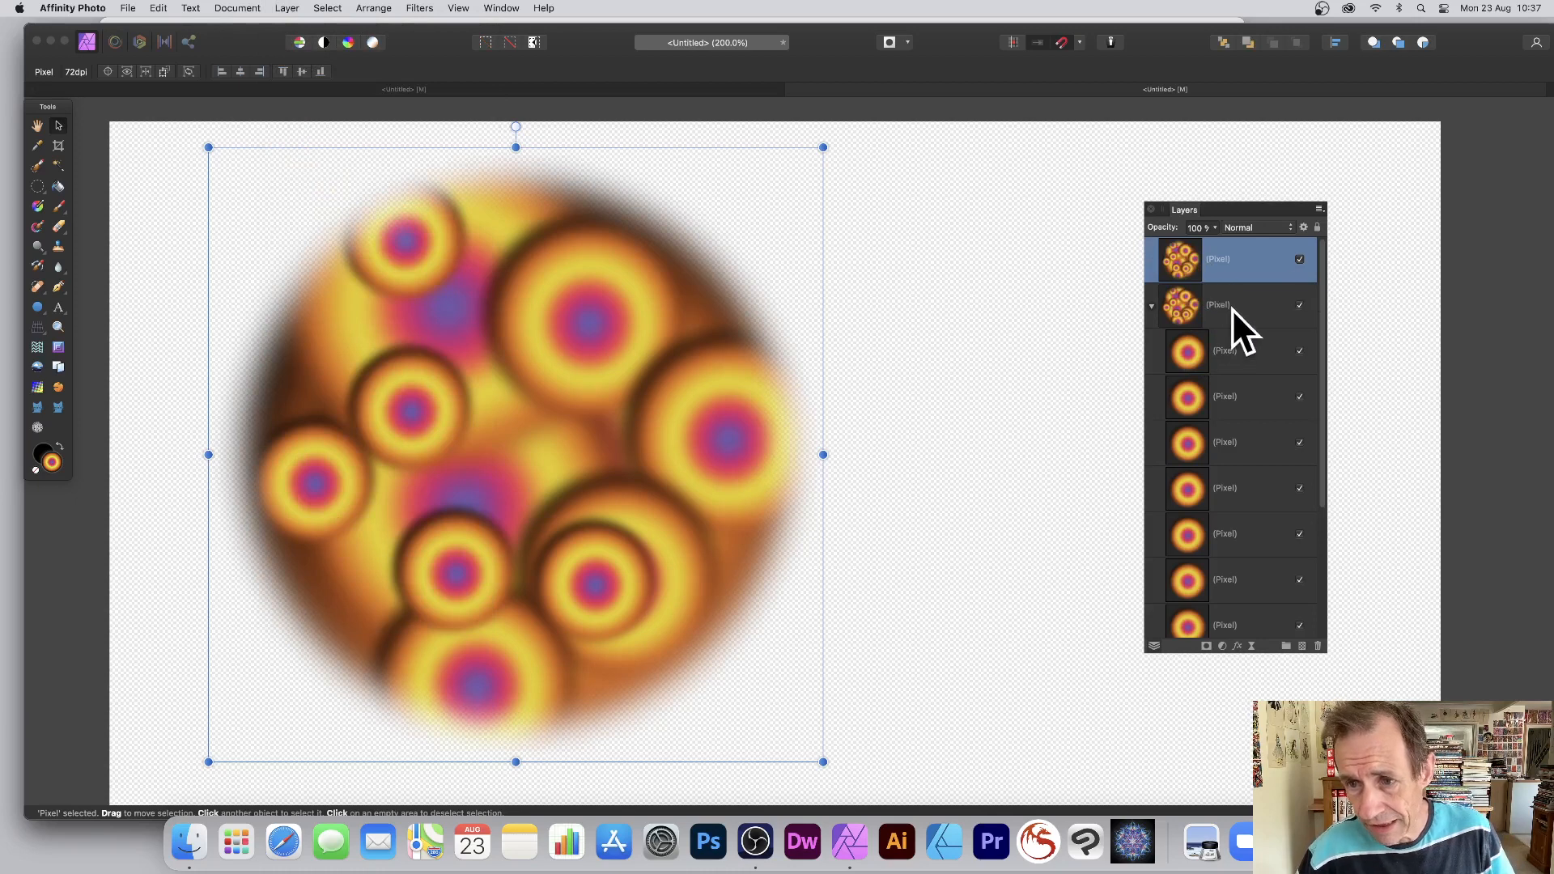
pyautogui.click(1233, 306)
pyautogui.press('Delete')
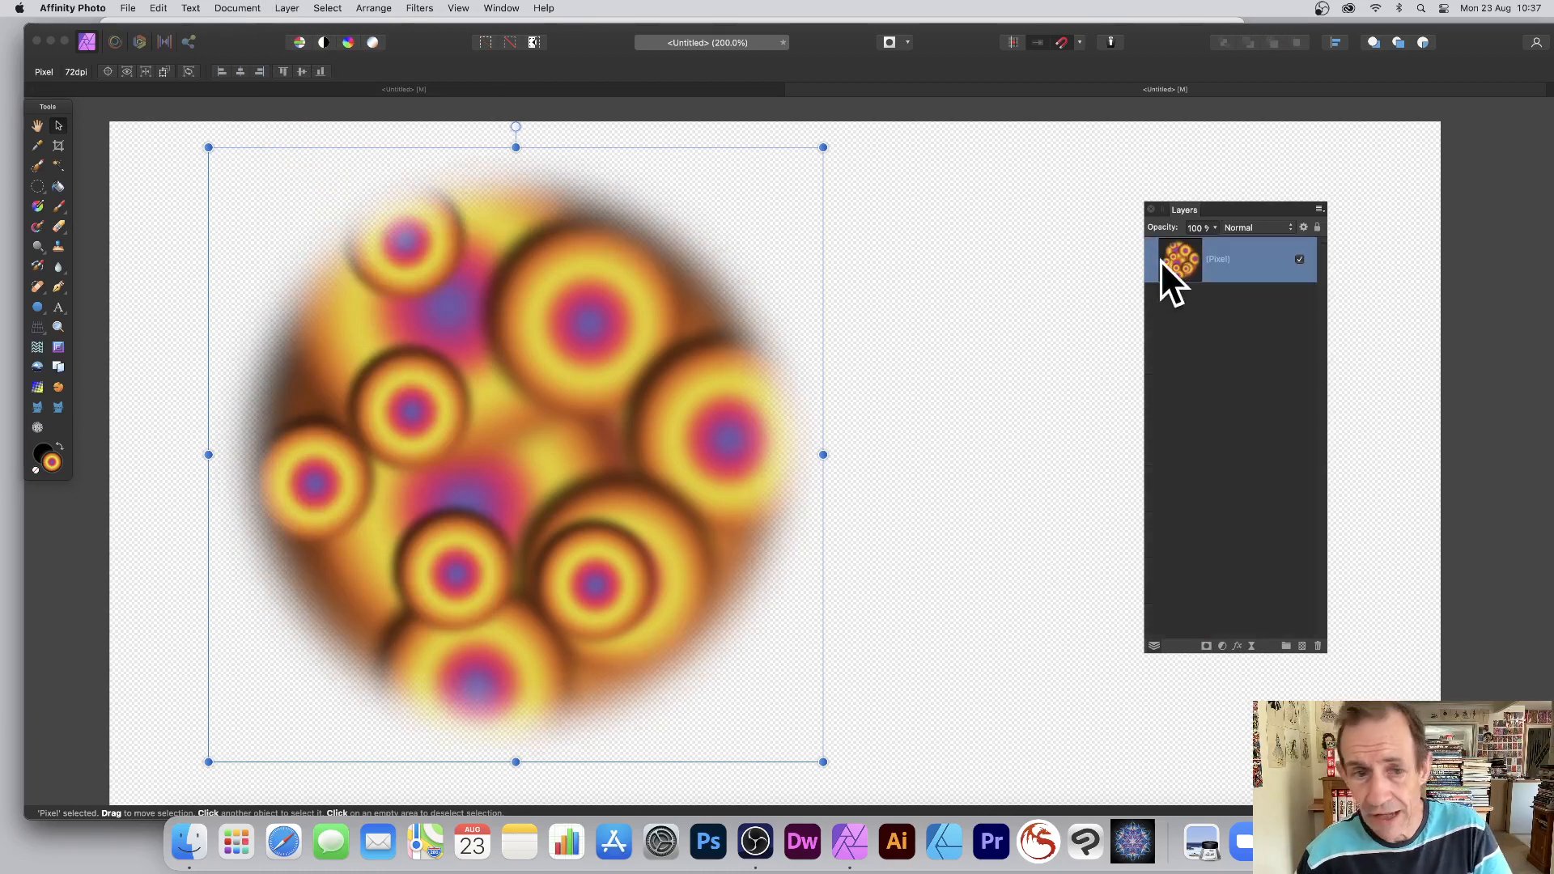
# Copy the merged disc of circles and paste it inside its own layer
pyautogui.click(157, 8)
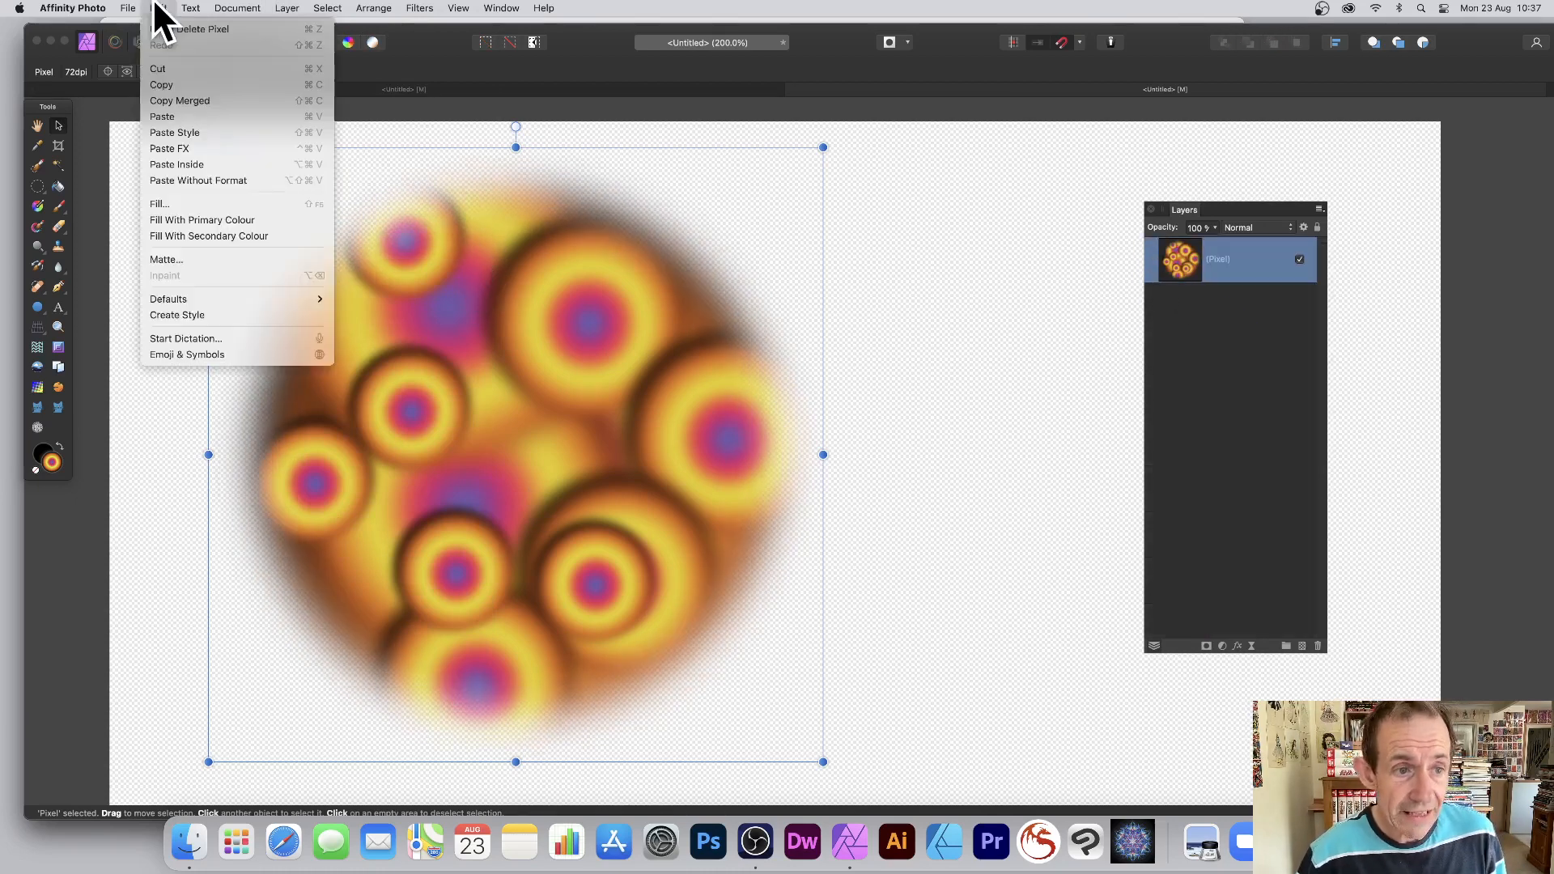
pyautogui.click(172, 83)
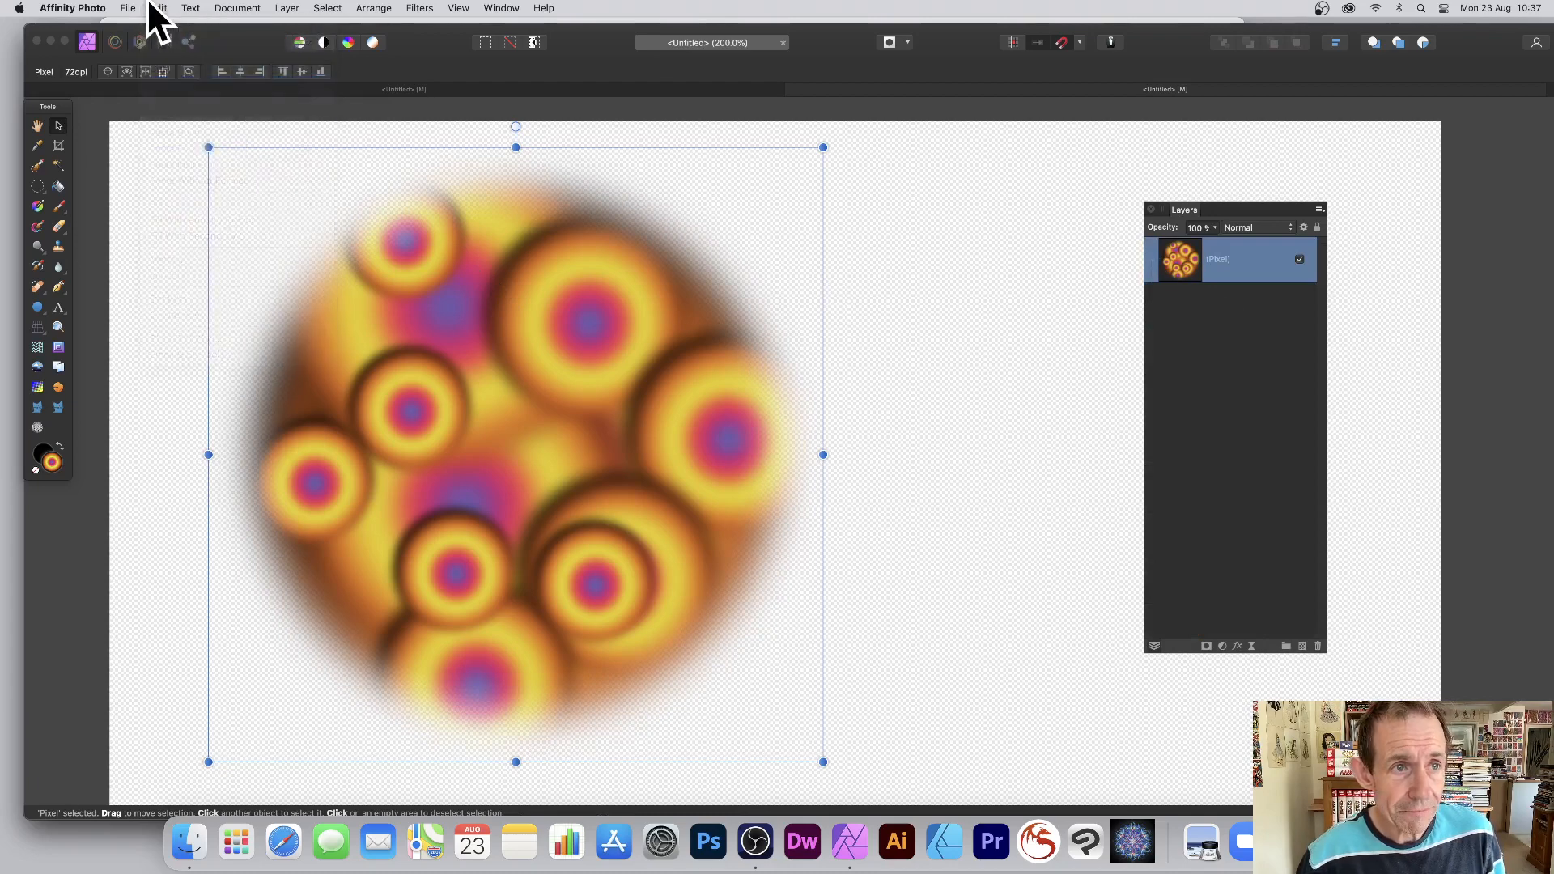
pyautogui.click(158, 8)
pyautogui.click(168, 161)
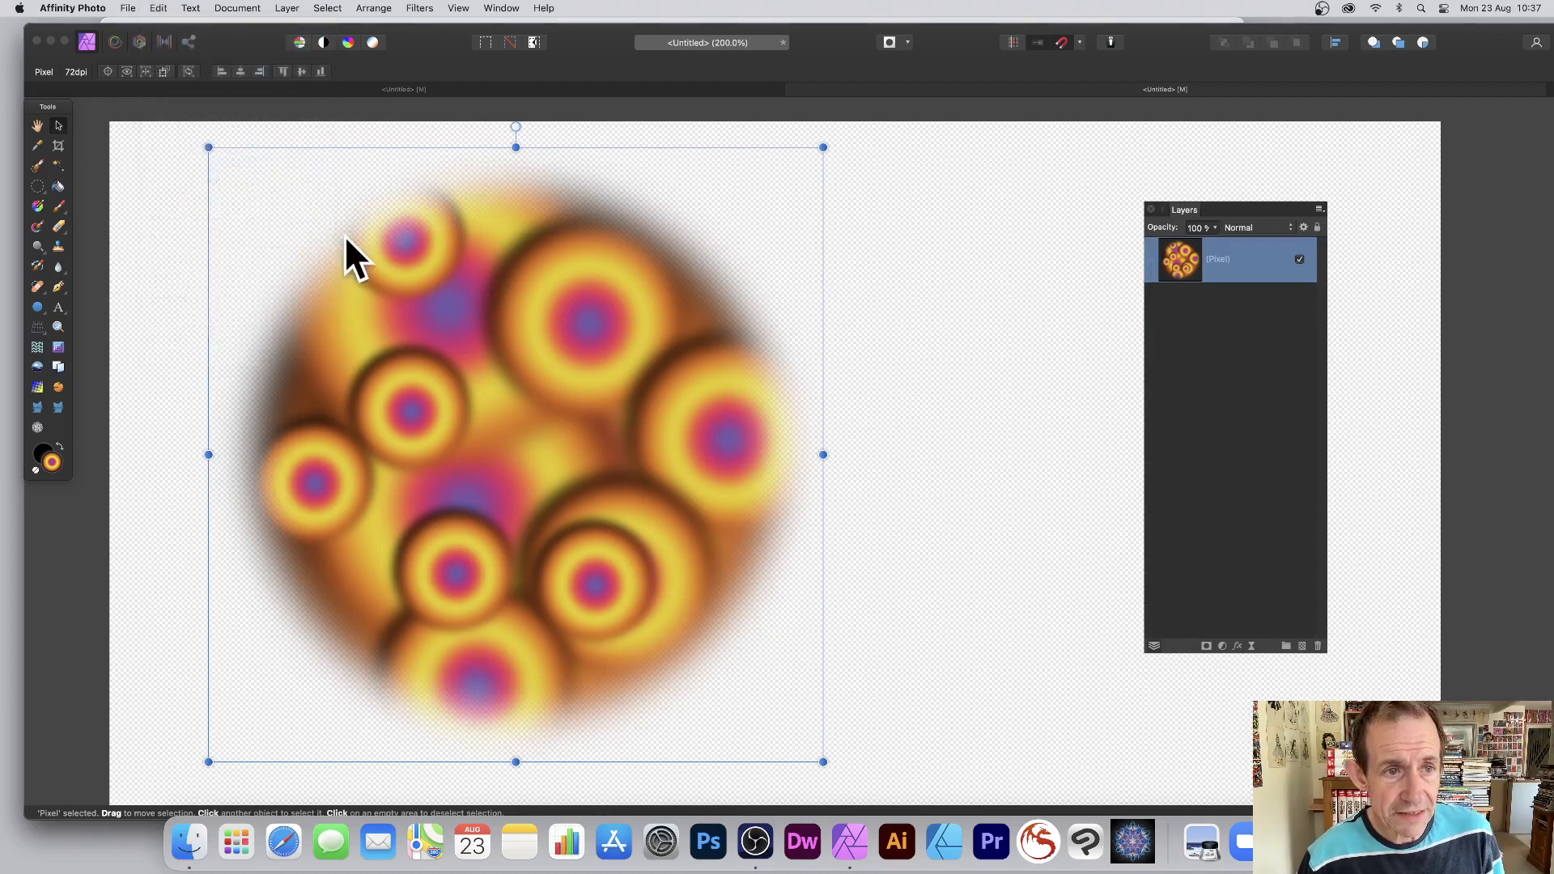
# Shrink the pasted disc to about half size and clone it repeatedly to cover the parent disc
pyautogui.moveTo(212, 146); pyautogui.dragTo(496, 429)
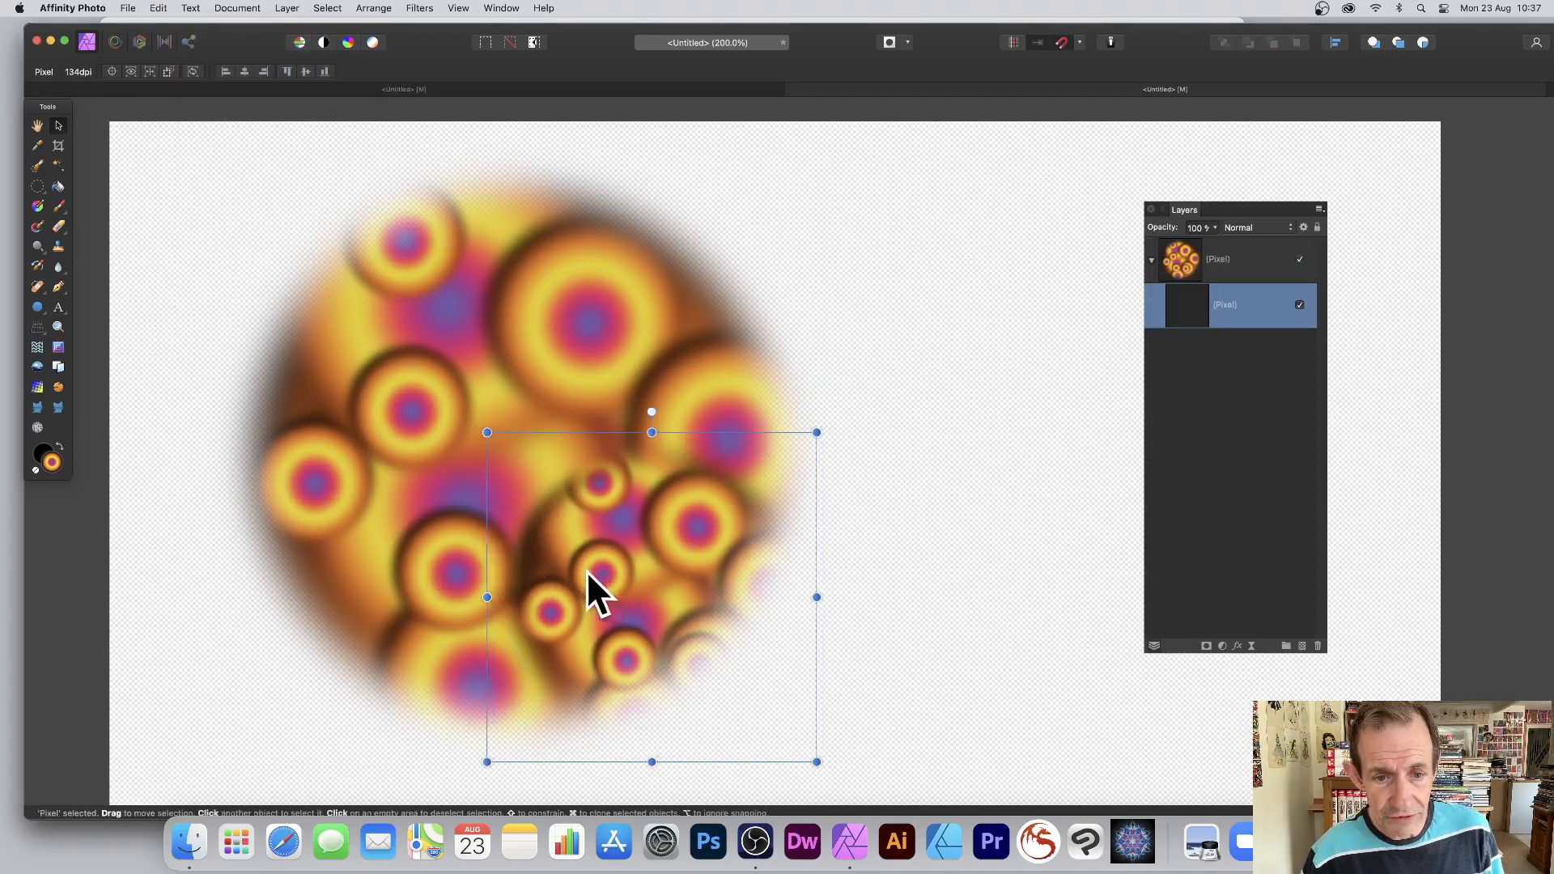
pyautogui.moveTo(587, 571)
pyautogui.mouseDown()
pyautogui.moveTo(306, 513)
pyautogui.moveTo(512, 305)
pyautogui.moveTo(356, 277)
pyautogui.moveTo(531, 452)
pyautogui.moveTo(689, 426)
pyautogui.moveTo(640, 583)
pyautogui.mouseUp()
pyautogui.moveTo(640, 582)
pyautogui.mouseDown()
pyautogui.moveTo(420, 649)
pyautogui.moveTo(409, 524)
pyautogui.mouseUp()
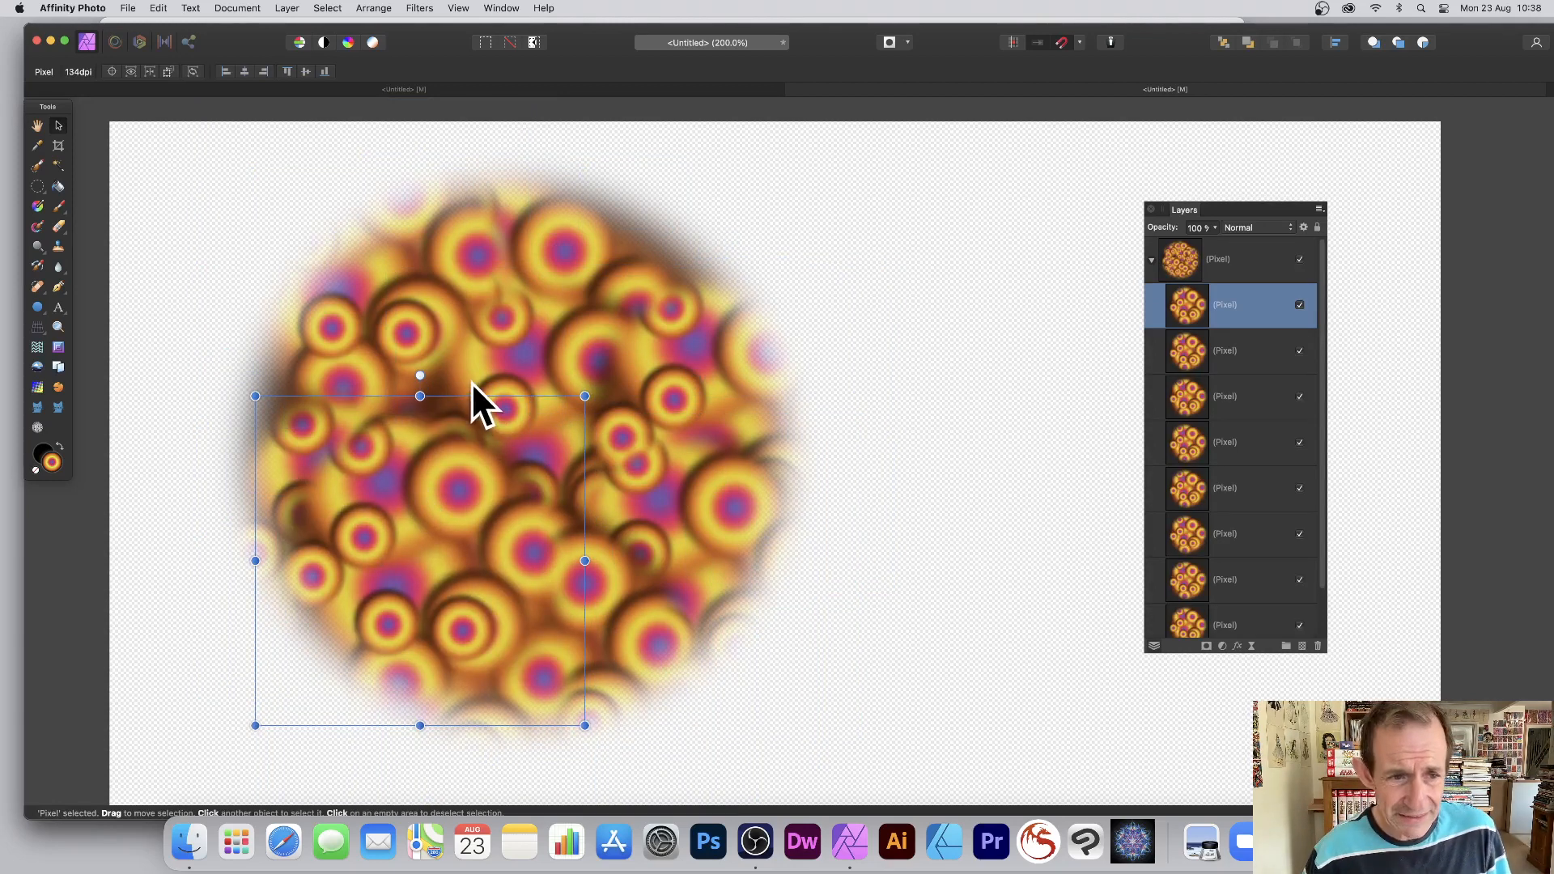
# Halve the newest clone's size, scatter clones across the disc, and rotate one near the right edge for further copies
pyautogui.moveTo(255, 396); pyautogui.dragTo(421, 560)
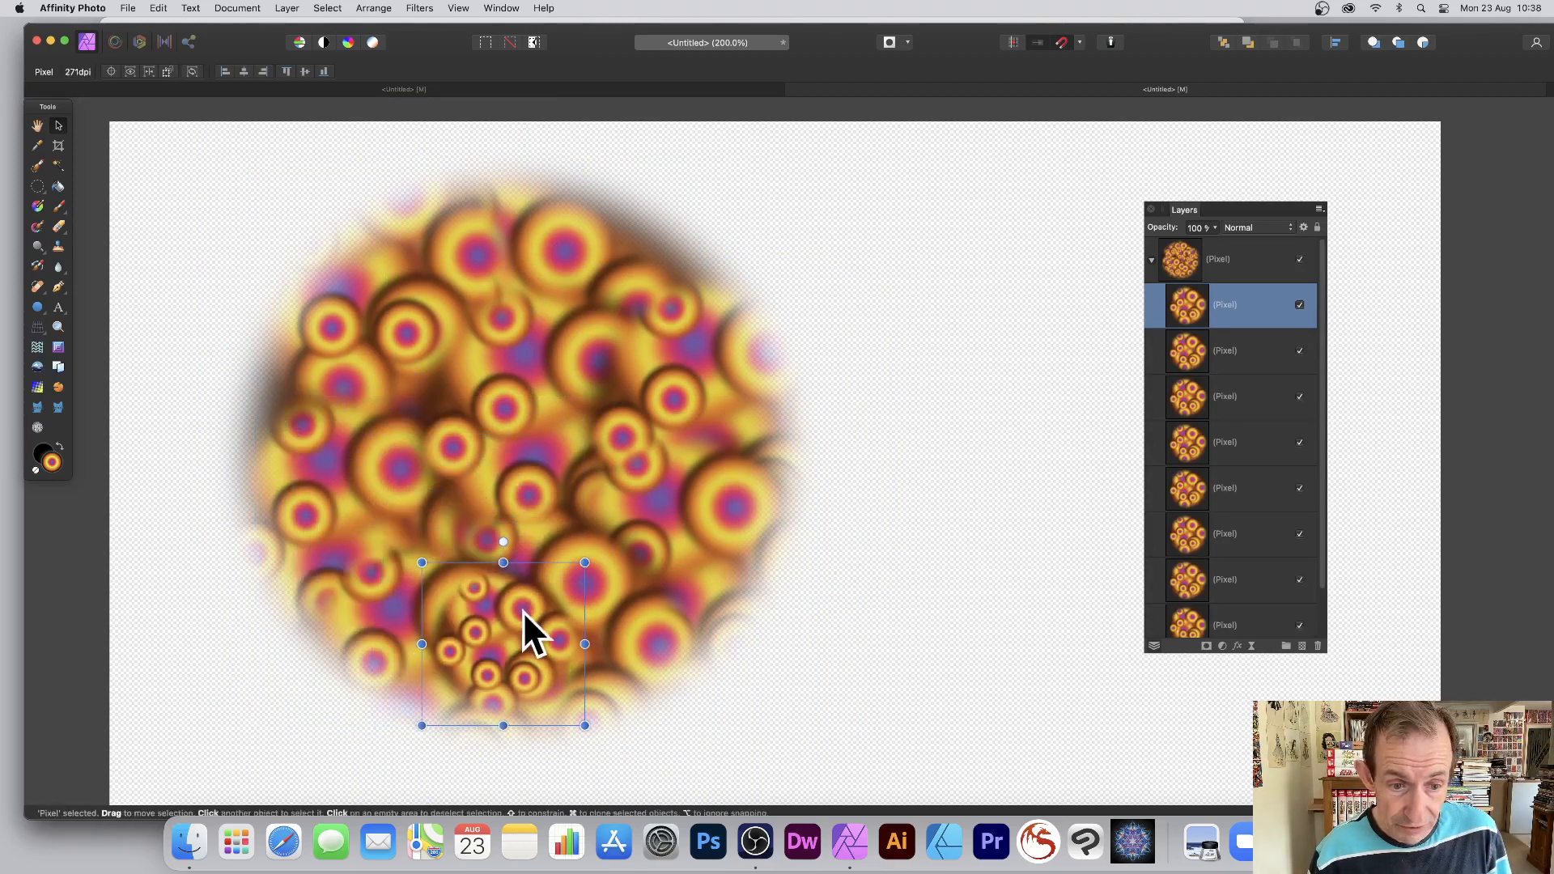
pyautogui.moveTo(523, 611)
pyautogui.mouseDown()
pyautogui.moveTo(375, 343)
pyautogui.moveTo(590, 367)
pyautogui.moveTo(588, 521)
pyautogui.moveTo(465, 565)
pyautogui.moveTo(406, 615)
pyautogui.moveTo(653, 732)
pyautogui.moveTo(618, 718)
pyautogui.moveTo(681, 370)
pyautogui.mouseUp()
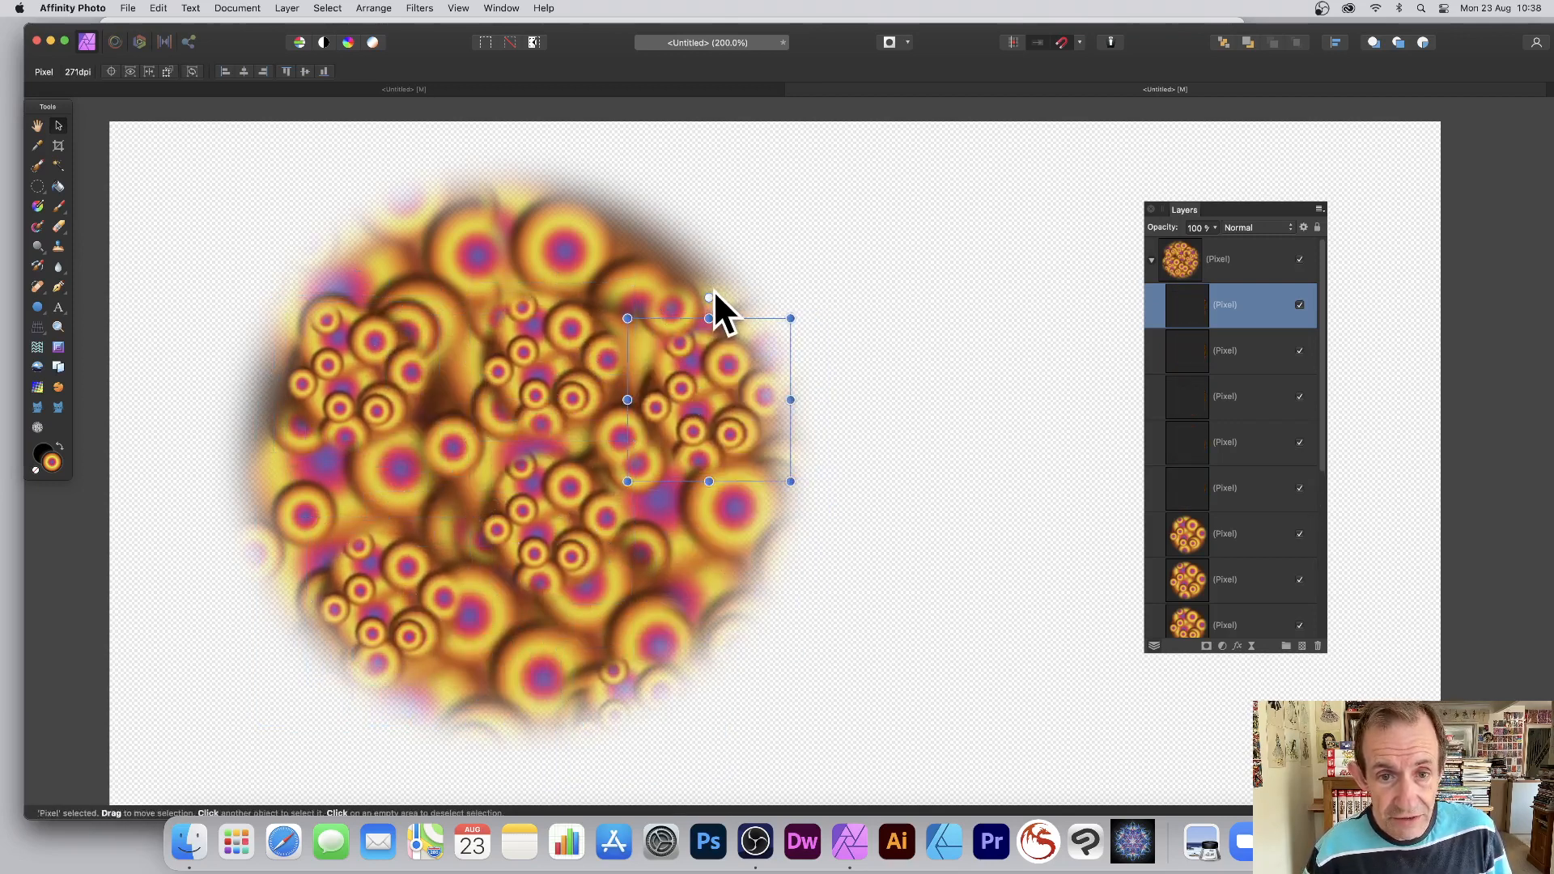
pyautogui.moveTo(709, 298); pyautogui.dragTo(858, 477)
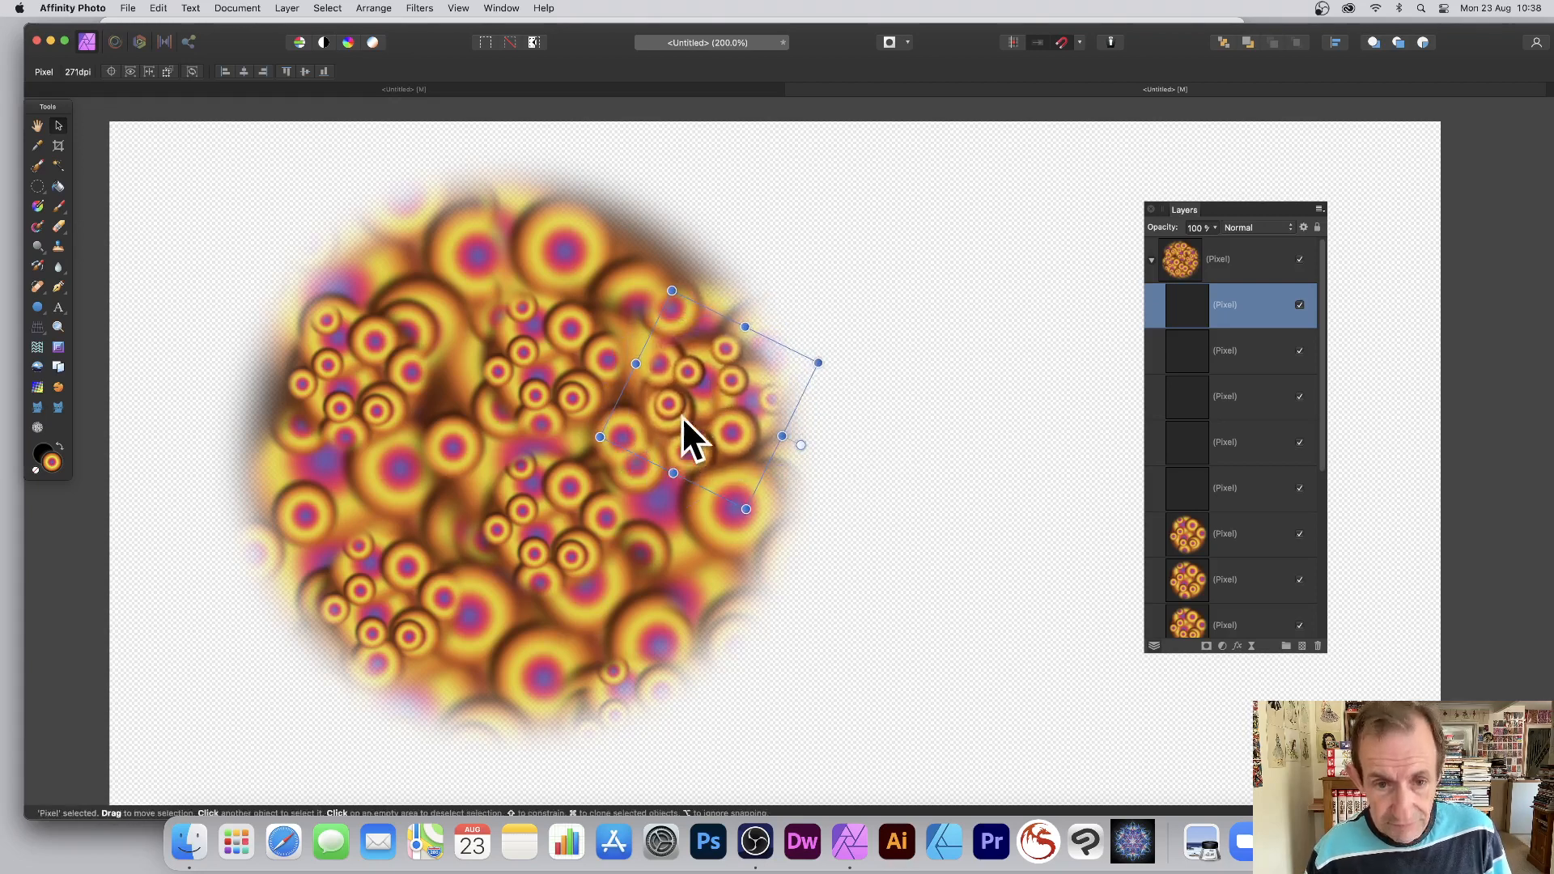
pyautogui.moveTo(682, 416); pyautogui.dragTo(382, 479)
pyautogui.moveTo(177, 142); pyautogui.dragTo(977, 765)
# Merge the densely patterned disc into a new pixel layer and delete the old layer with its nested clones
pyautogui.click(1189, 250)
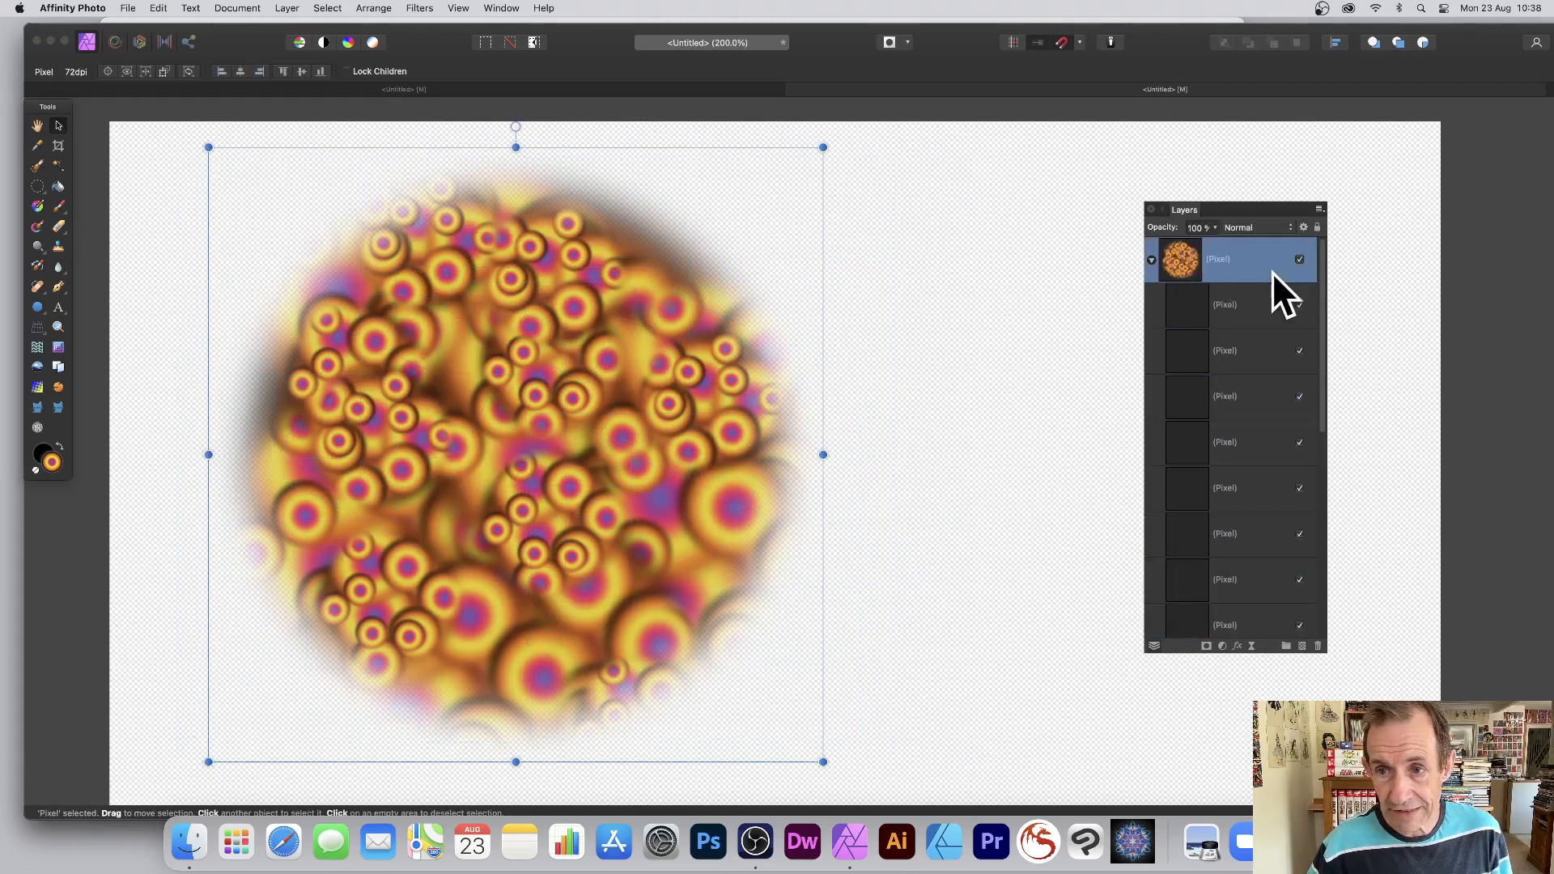
pyautogui.click(285, 9)
pyautogui.click(317, 489)
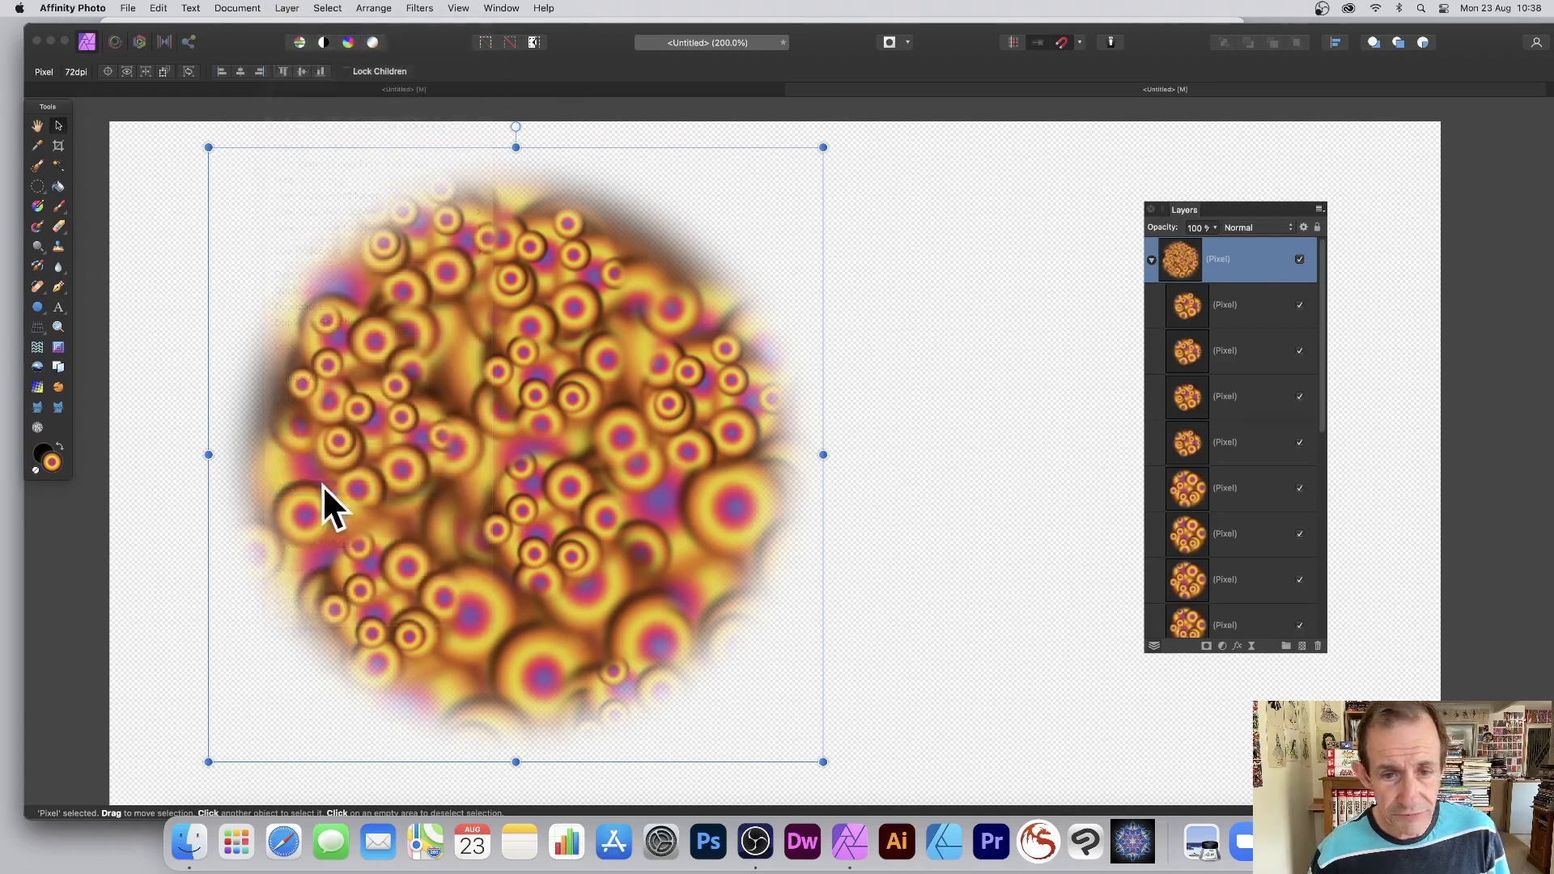
pyautogui.click(1169, 311)
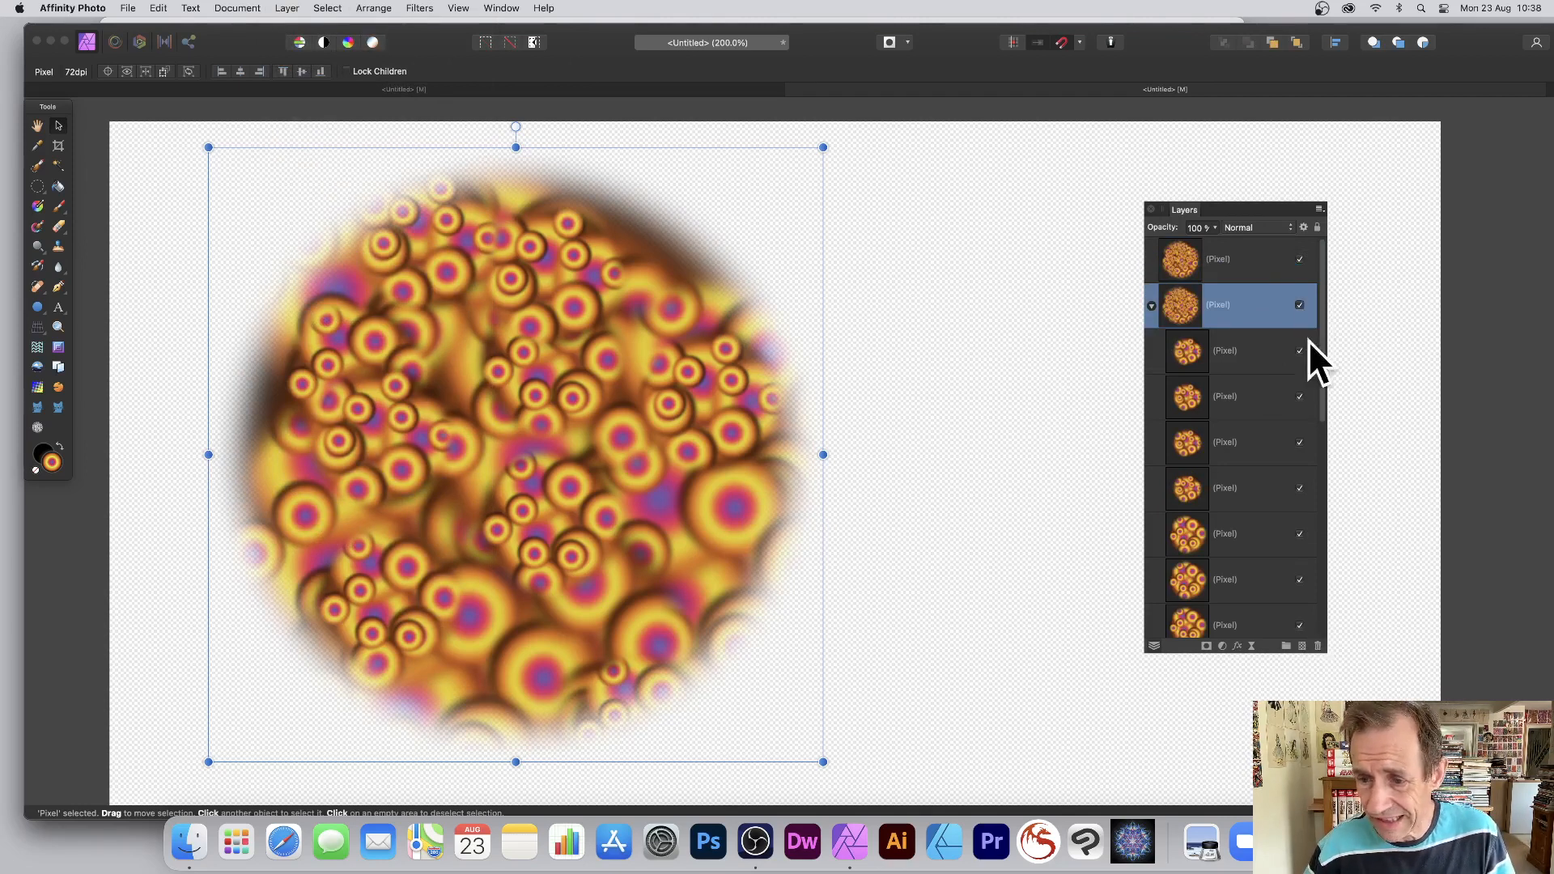
pyautogui.click(1317, 645)
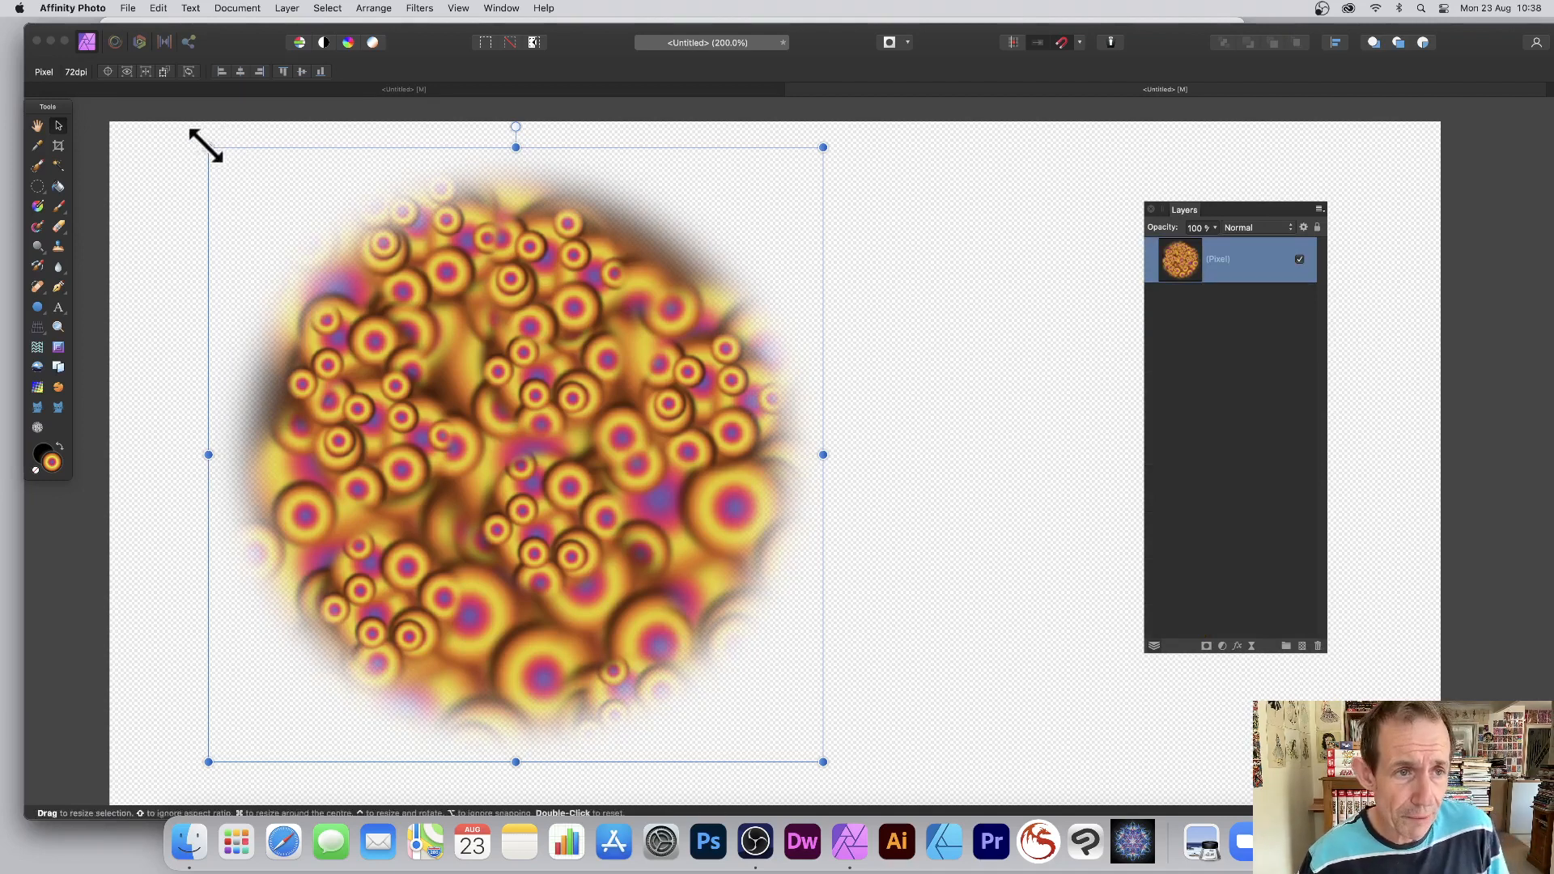
# Scale the merged patterned disc down slightly to 77 dpi and move it up and to the right on the canvas
pyautogui.moveTo(208, 147); pyautogui.dragTo(253, 191)
pyautogui.moveTo(463, 366); pyautogui.dragTo(494, 334)
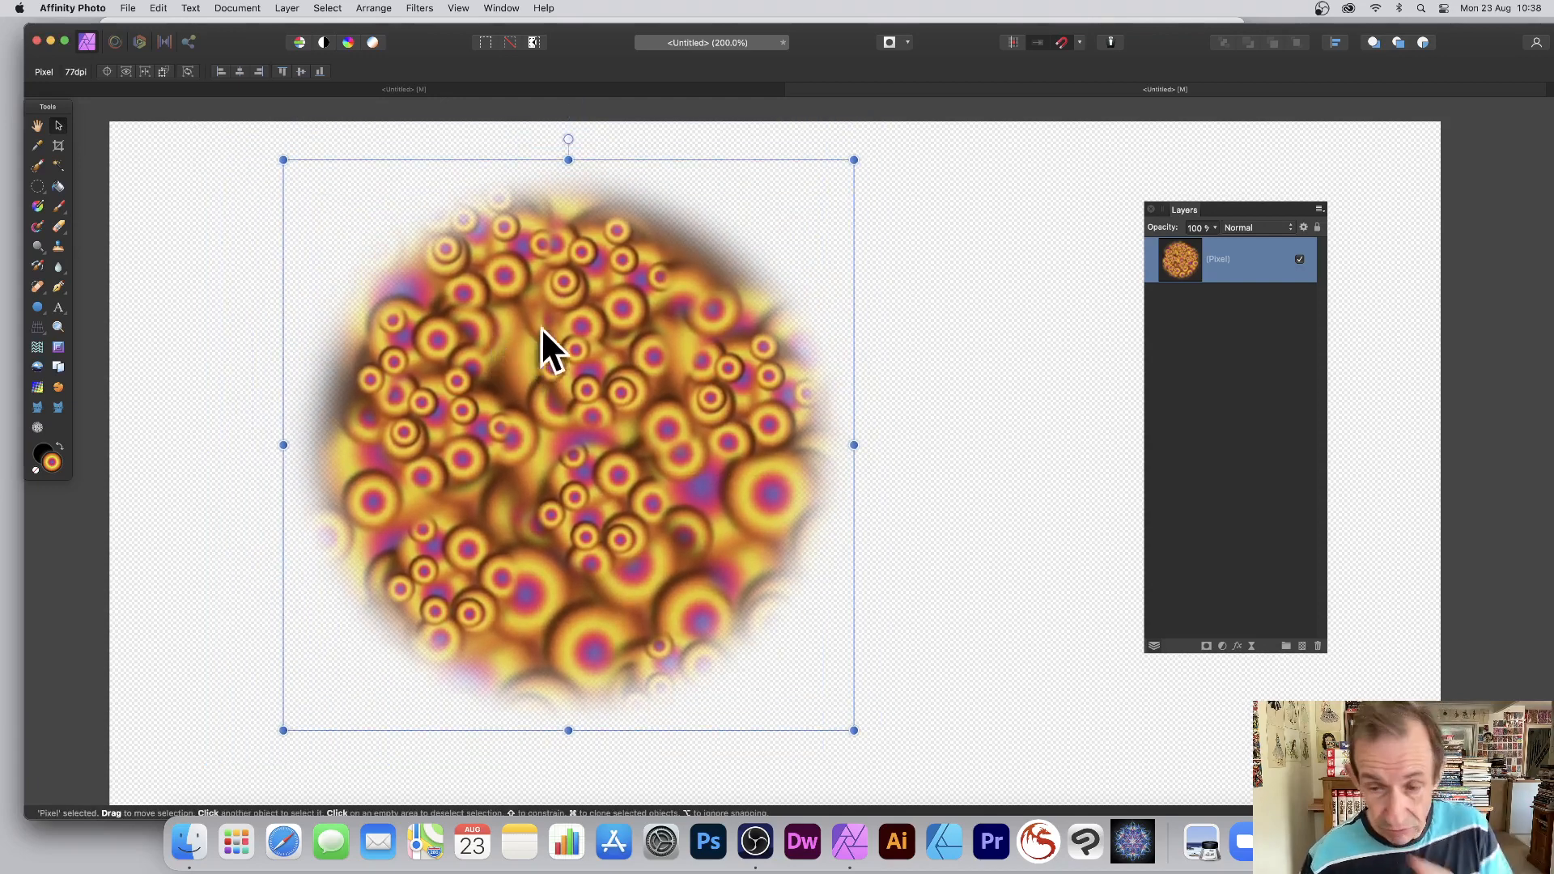
# Copy the merged disc, paste it inside itself, and shrink the nested copy to 150 dpi
pyautogui.click(159, 8)
pyautogui.click(154, 85)
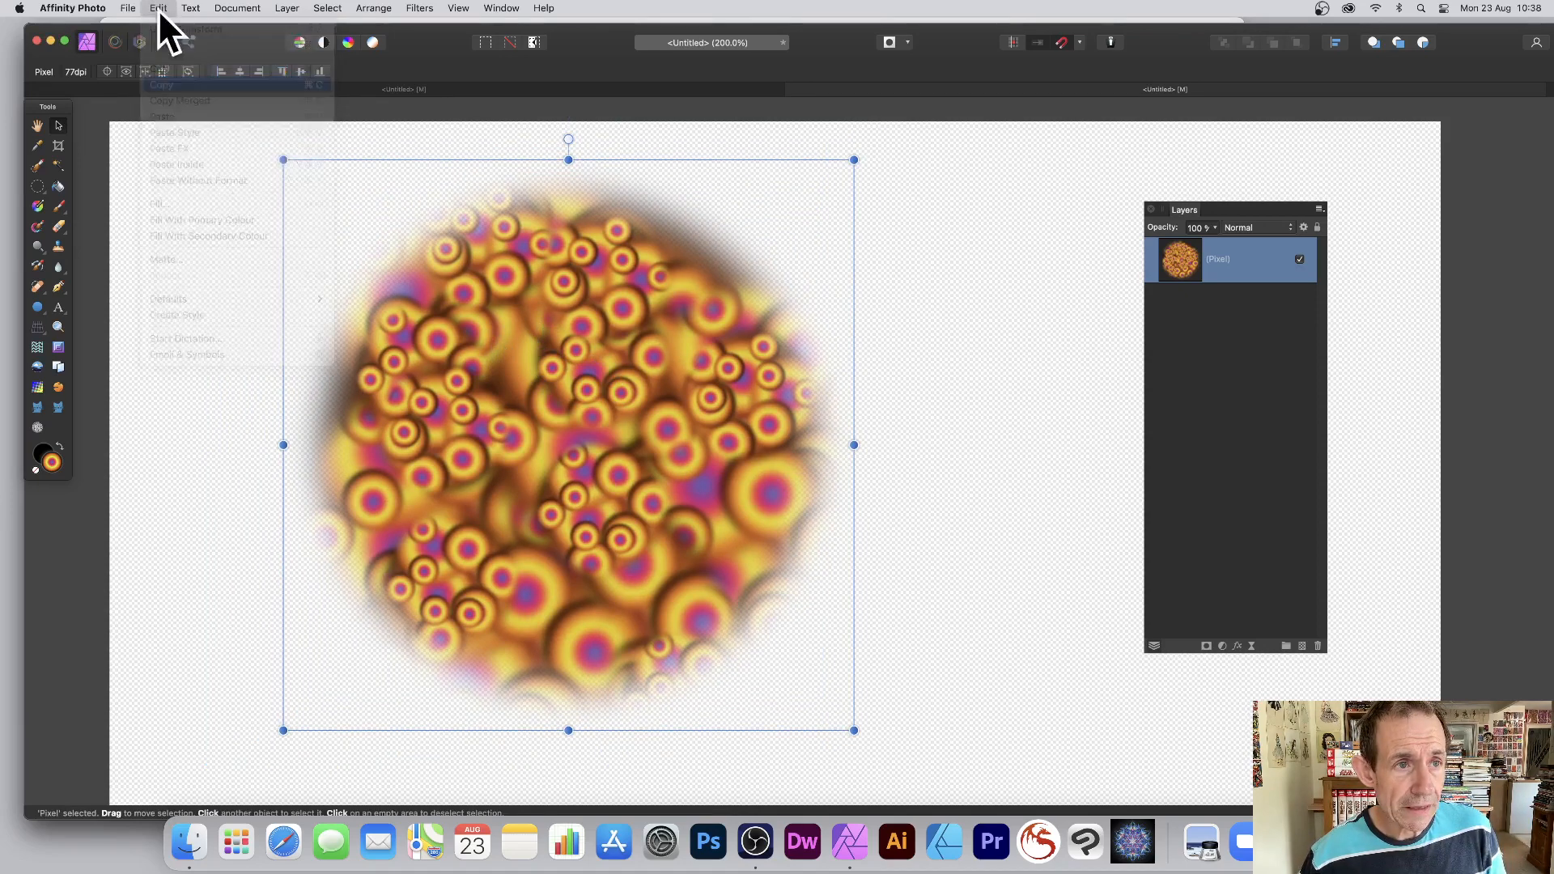
pyautogui.click(159, 8)
pyautogui.click(176, 167)
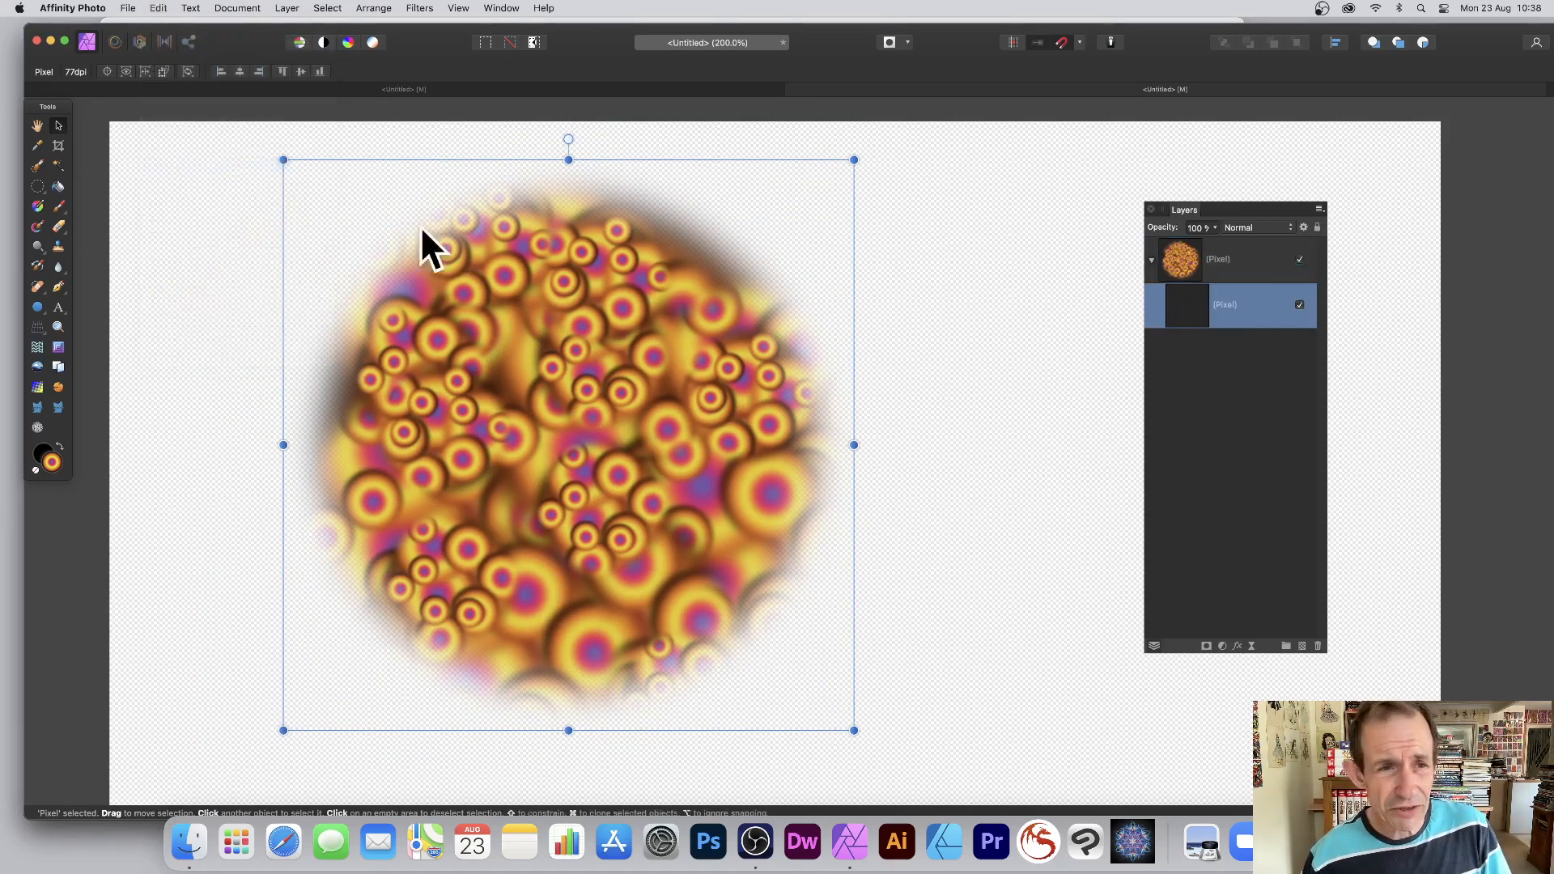
pyautogui.moveTo(283, 160); pyautogui.dragTo(566, 445)
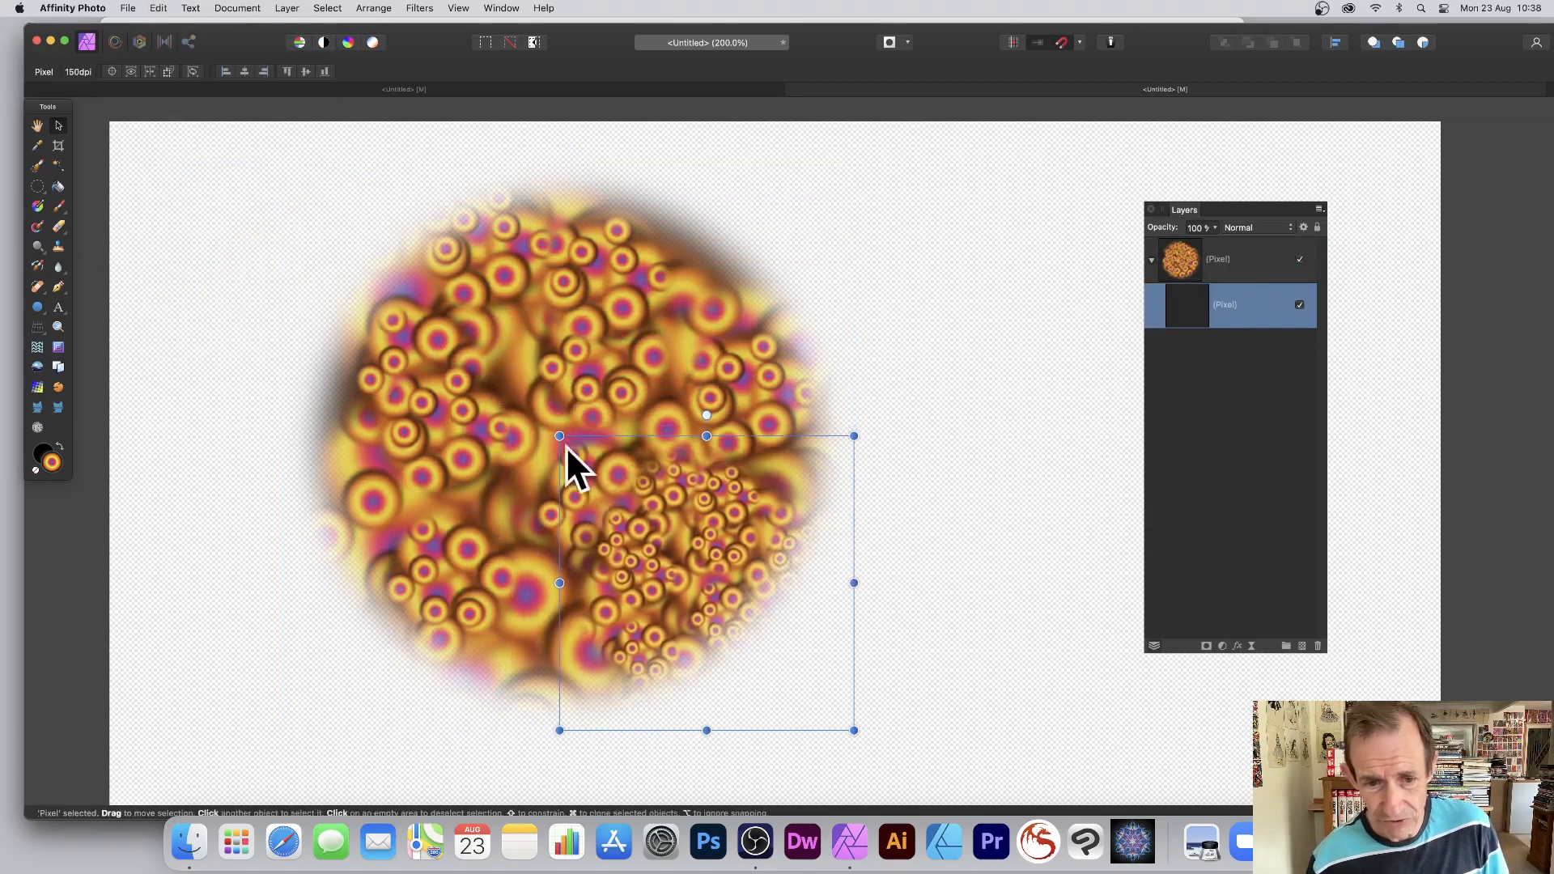
# Scatter clones of the nested disc across the parent disc, shrinking one clone further to spread finer detail
pyautogui.moveTo(628, 552)
pyautogui.mouseDown()
pyautogui.moveTo(308, 478)
pyautogui.moveTo(455, 357)
pyautogui.moveTo(478, 310)
pyautogui.moveTo(594, 400)
pyautogui.moveTo(590, 556)
pyautogui.moveTo(720, 532)
pyautogui.moveTo(739, 392)
pyautogui.moveTo(683, 348)
pyautogui.moveTo(511, 275)
pyautogui.mouseUp()
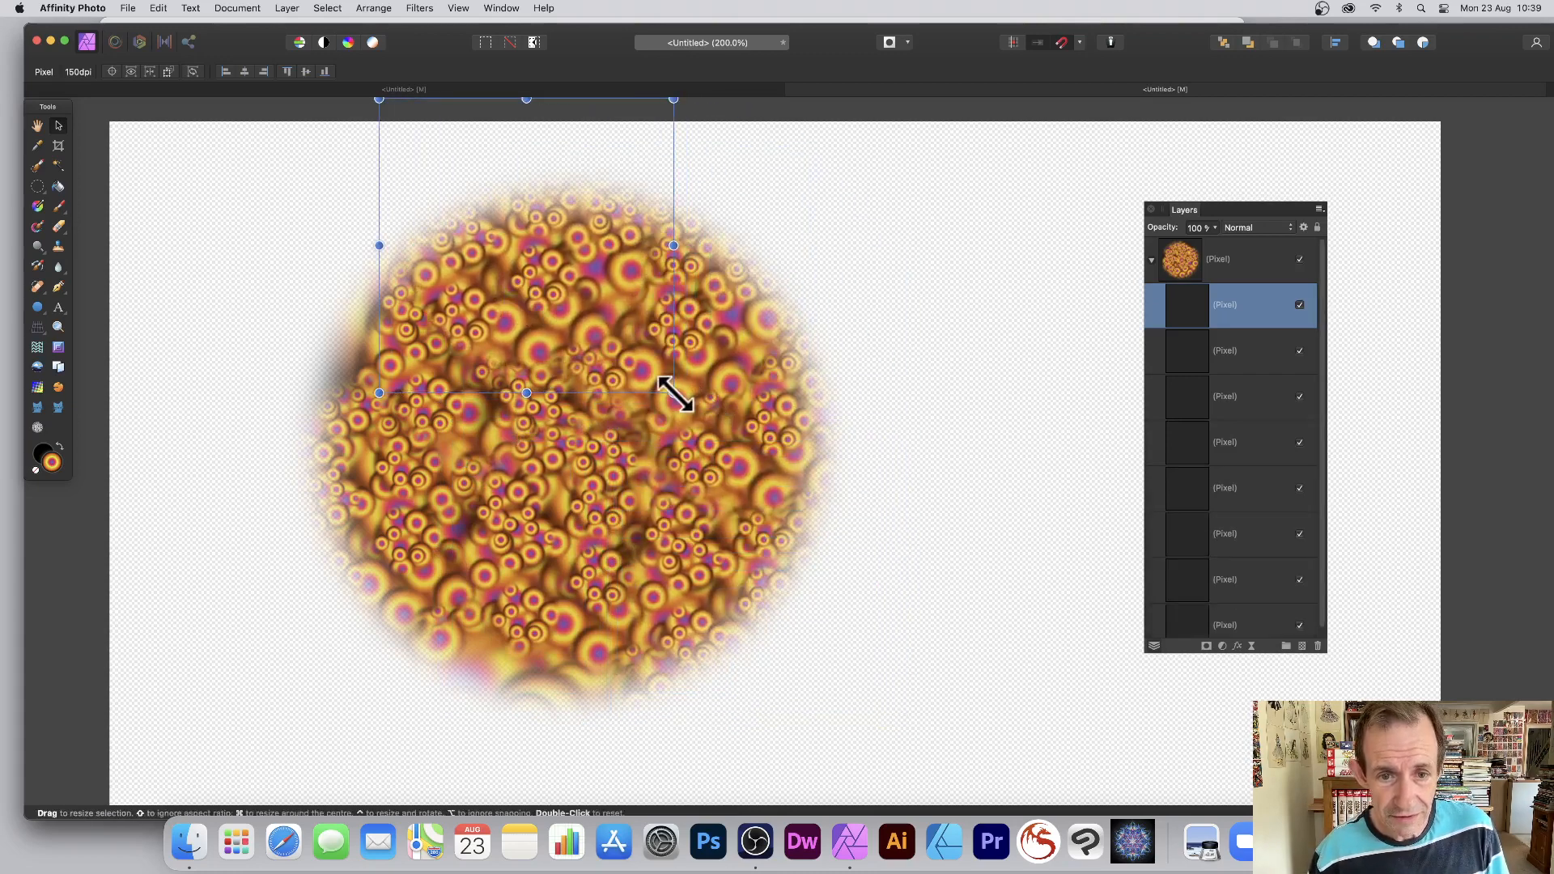
pyautogui.moveTo(675, 392)
pyautogui.mouseDown()
pyautogui.moveTo(569, 287)
pyautogui.moveTo(648, 340)
pyautogui.moveTo(644, 320)
pyautogui.moveTo(613, 409)
pyautogui.moveTo(585, 401)
pyautogui.moveTo(703, 500)
pyautogui.moveTo(552, 545)
pyautogui.mouseUp()
pyautogui.click(874, 364)
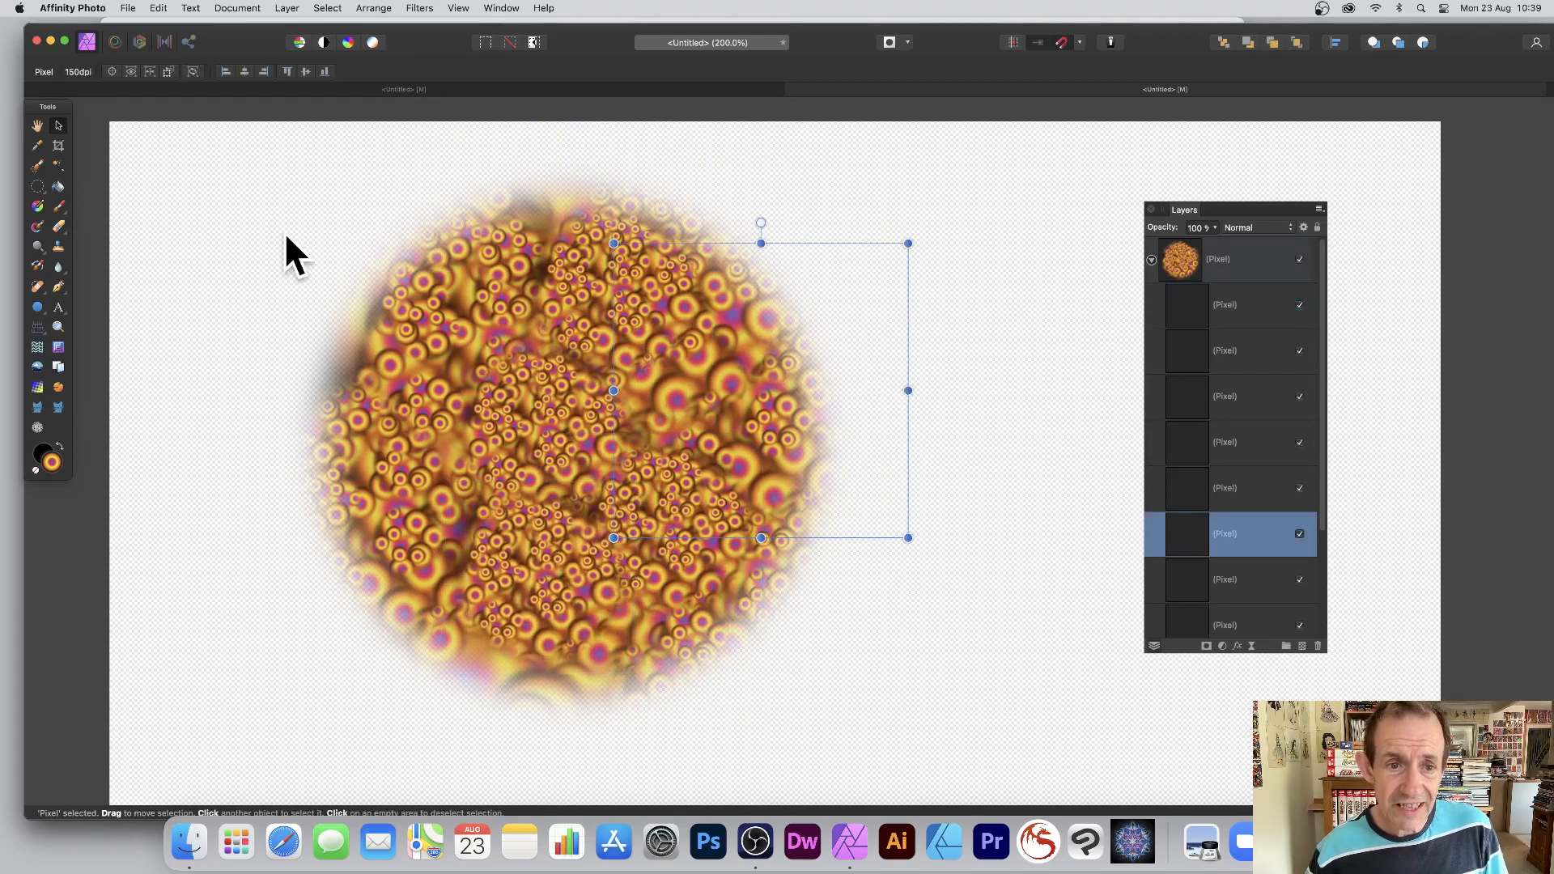
pyautogui.click(237, 166)
# Merge the visible disc into a new pixel layer and delete the old layer with its nested clones
pyautogui.click(1232, 259)
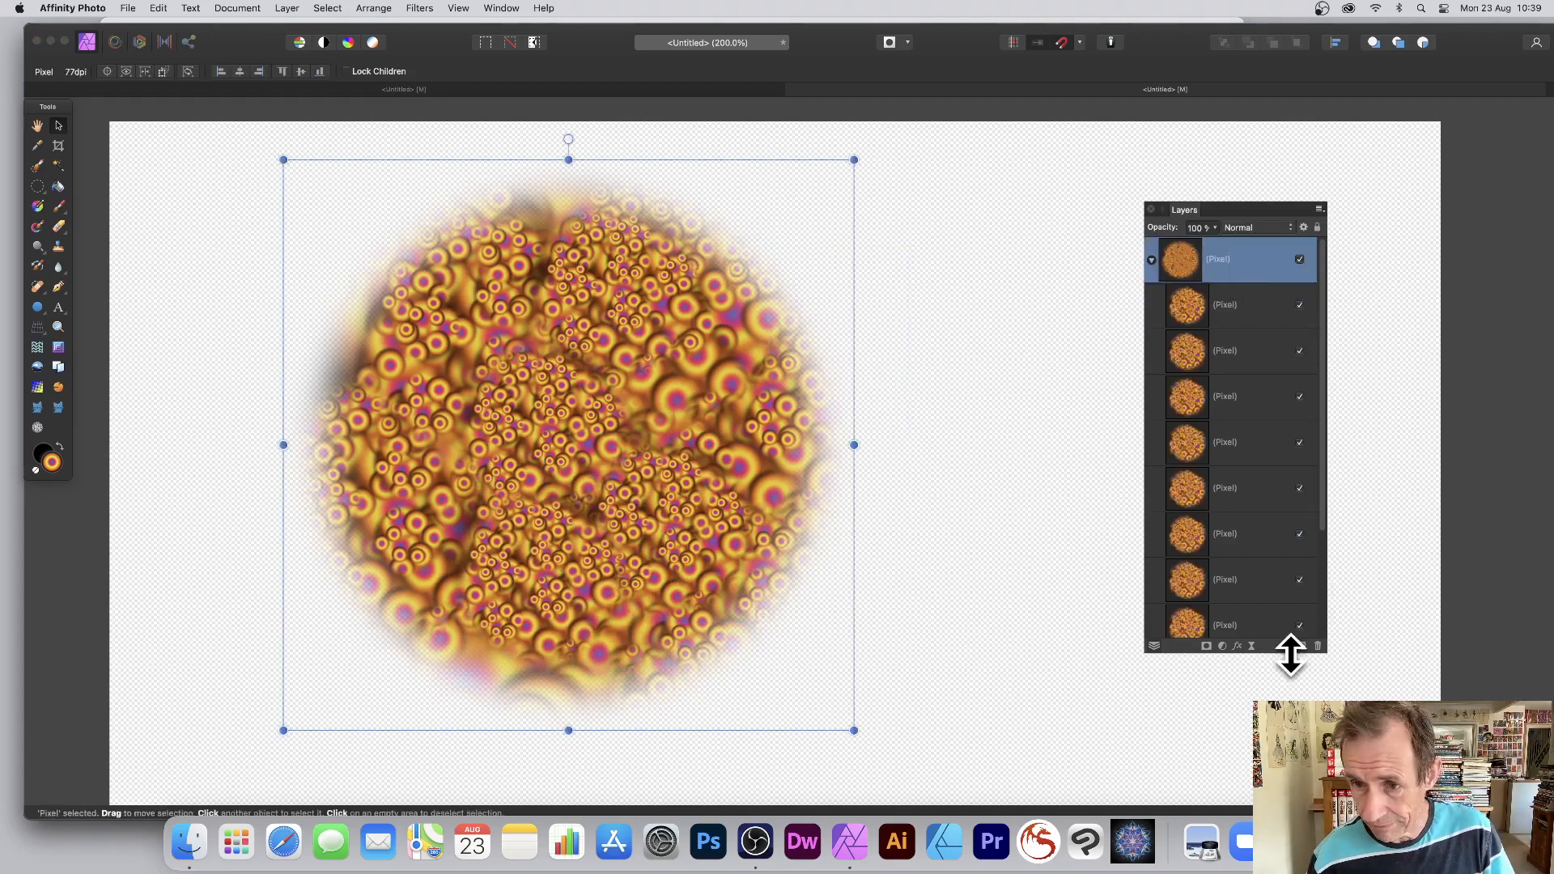
pyautogui.click(285, 8)
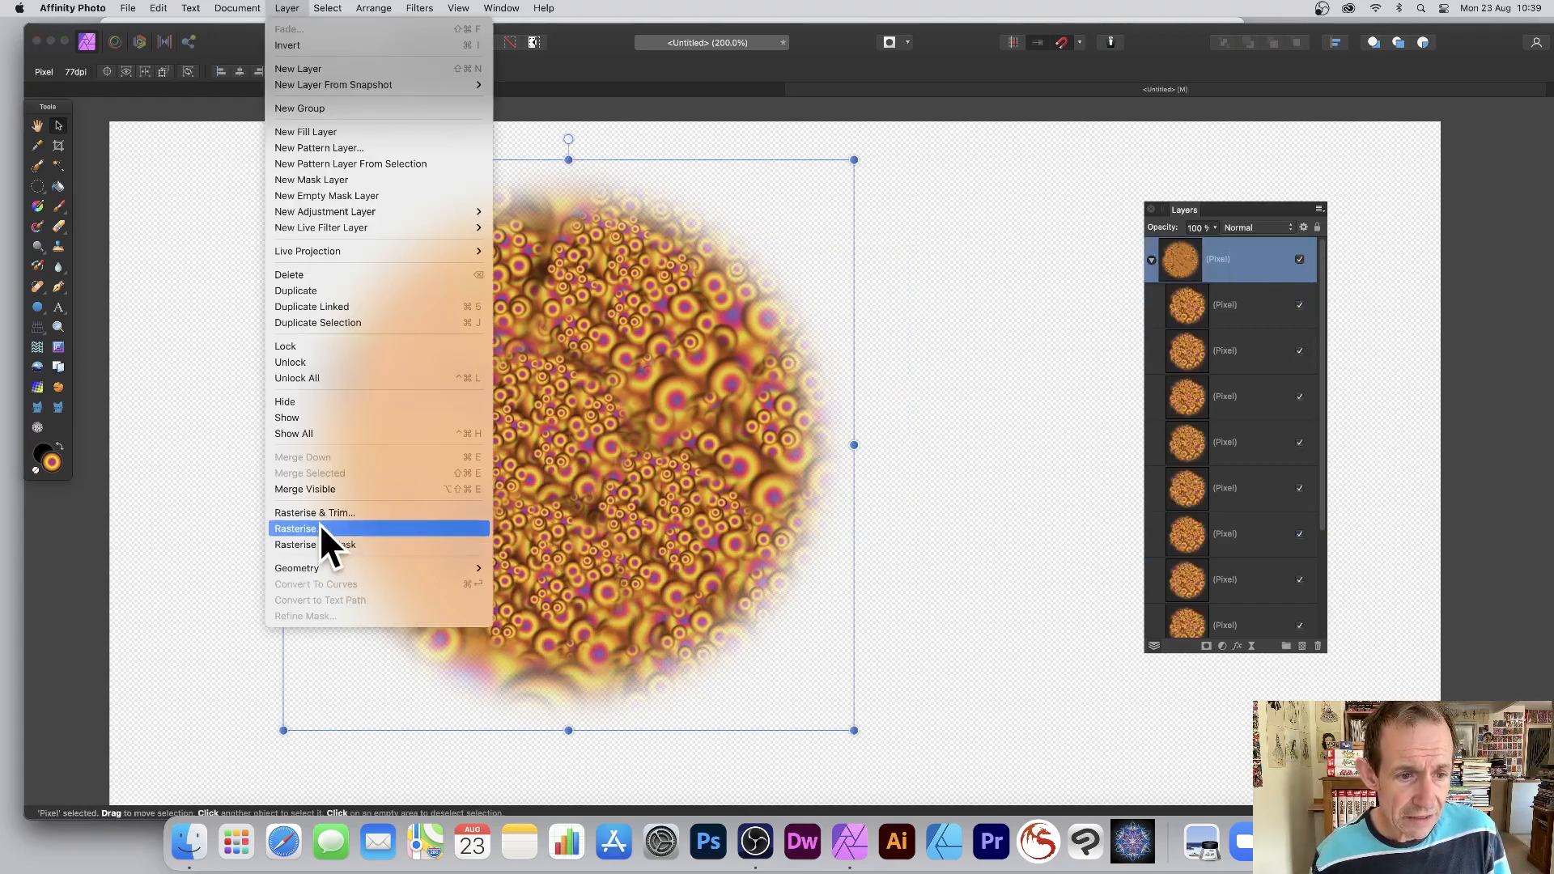
pyautogui.click(324, 488)
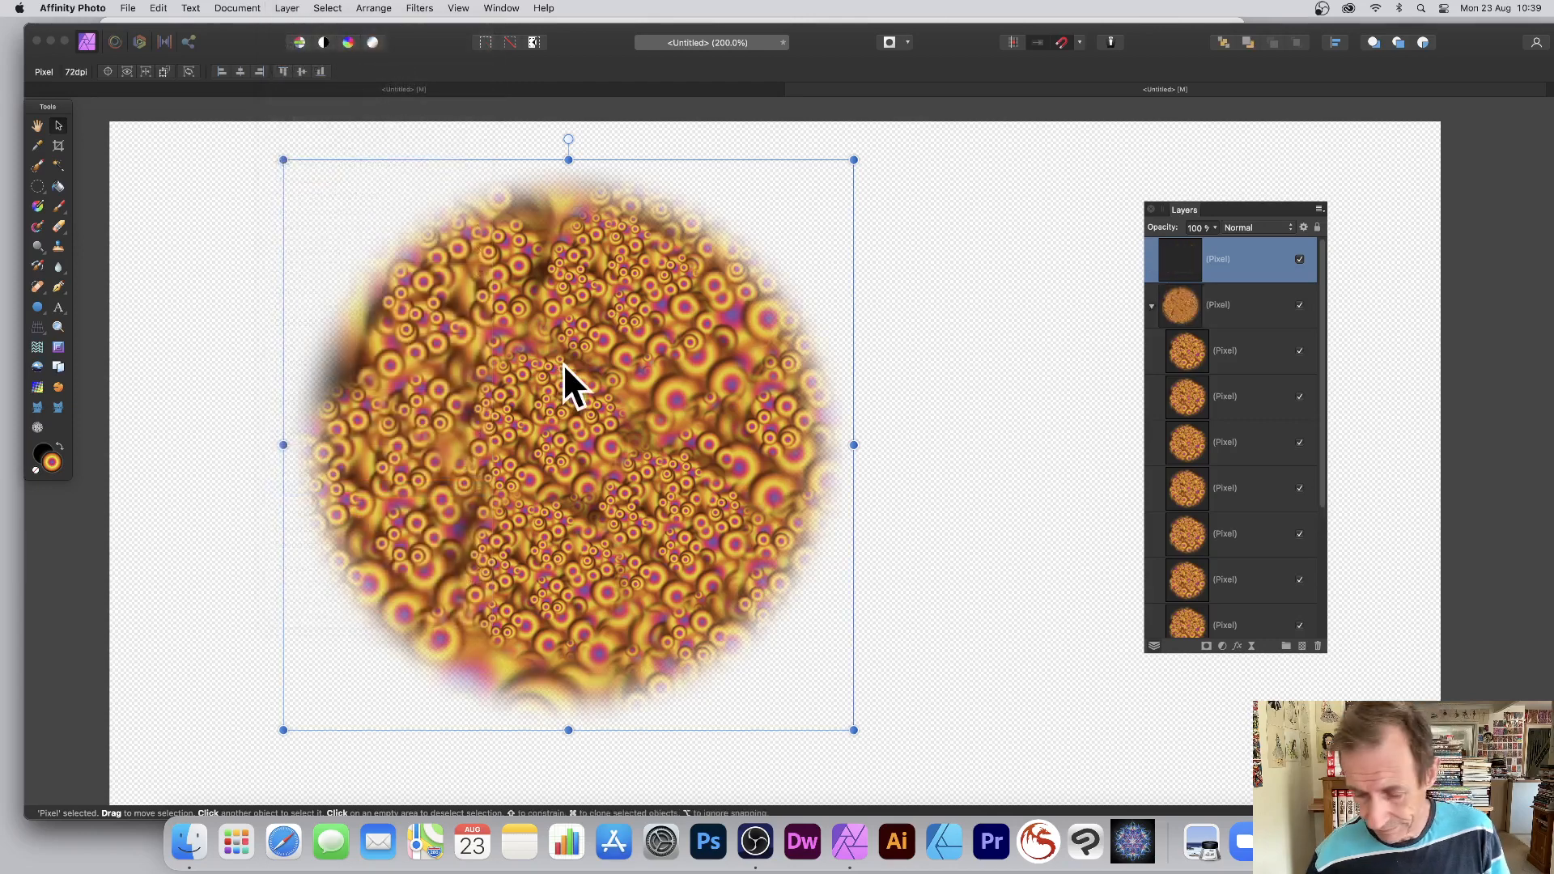
pyautogui.click(1213, 304)
pyautogui.press('Delete')
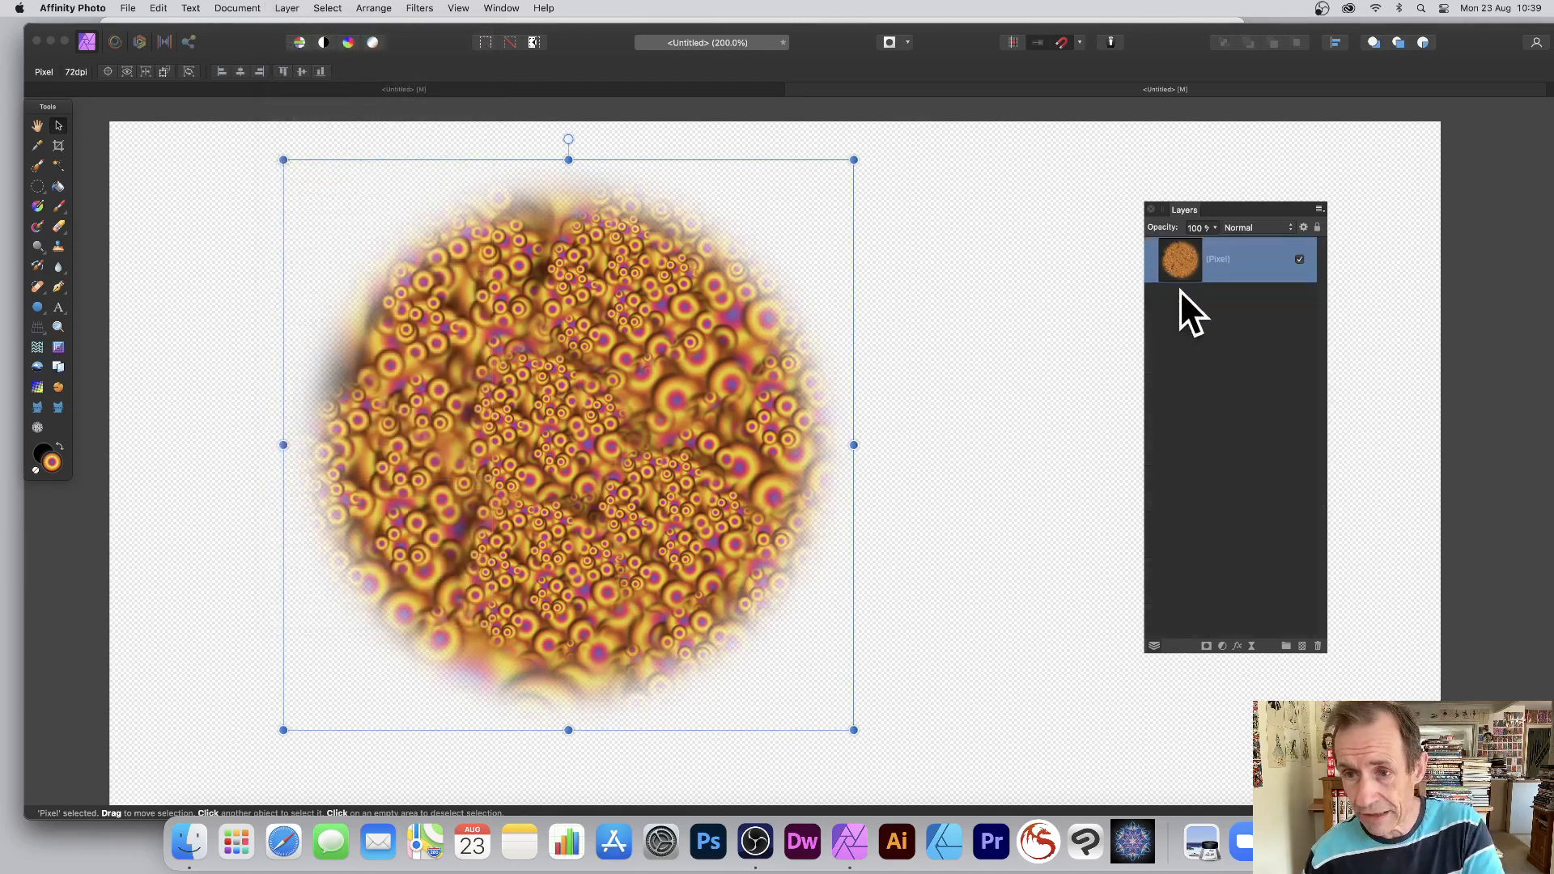
# Nudge the merged disc up and left, and start the Deform filter on it with pins around its edge
pyautogui.moveTo(532, 390)
pyautogui.mouseDown()
pyautogui.moveTo(562, 344)
pyautogui.moveTo(520, 379)
pyautogui.mouseUp()
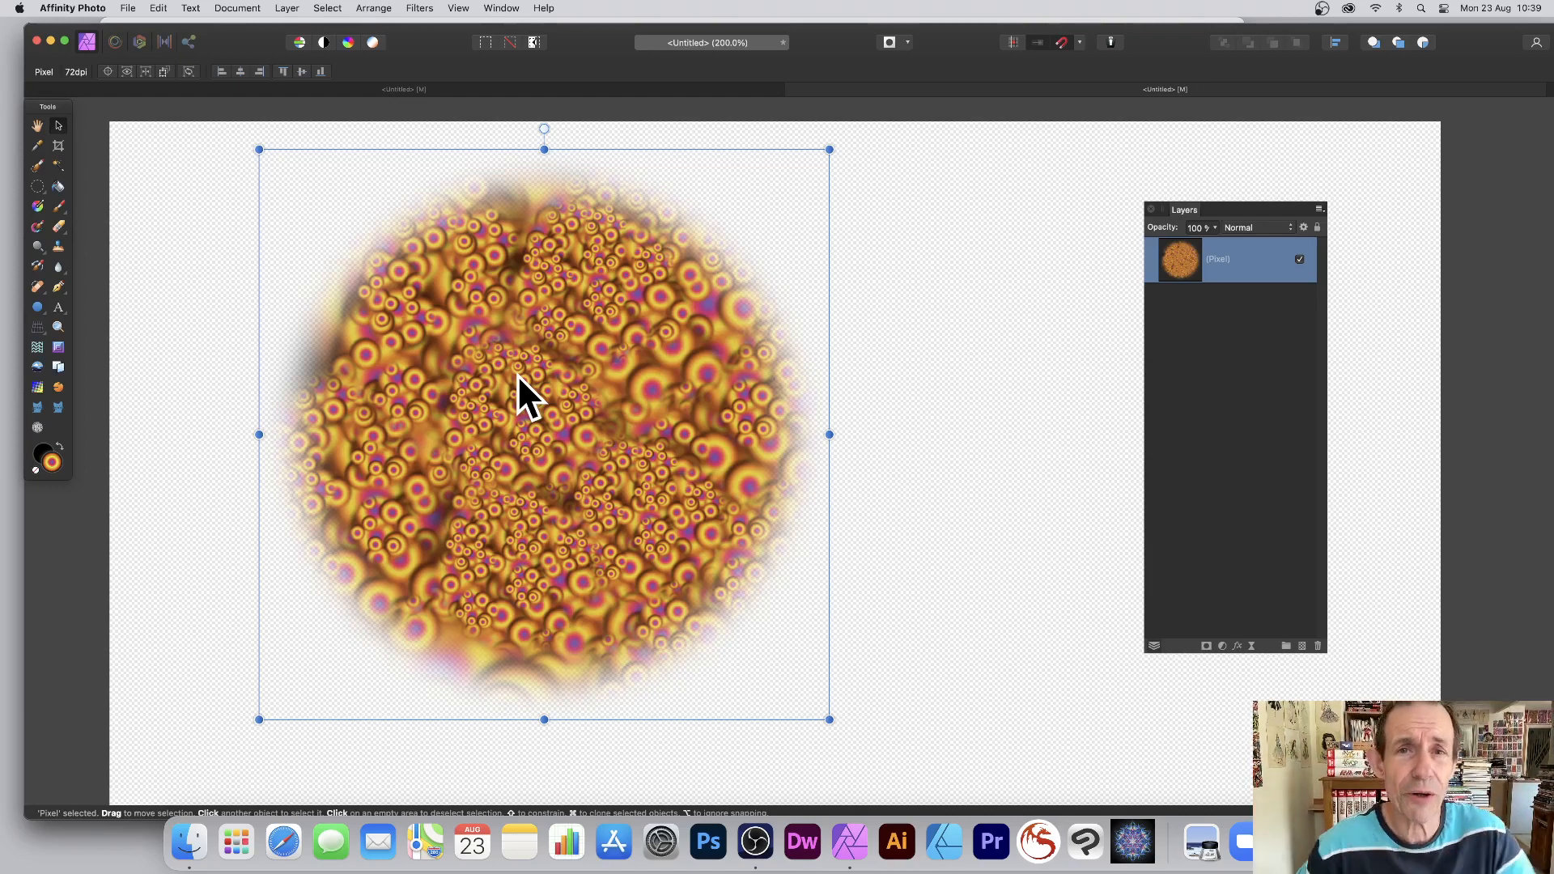
pyautogui.click(416, 7)
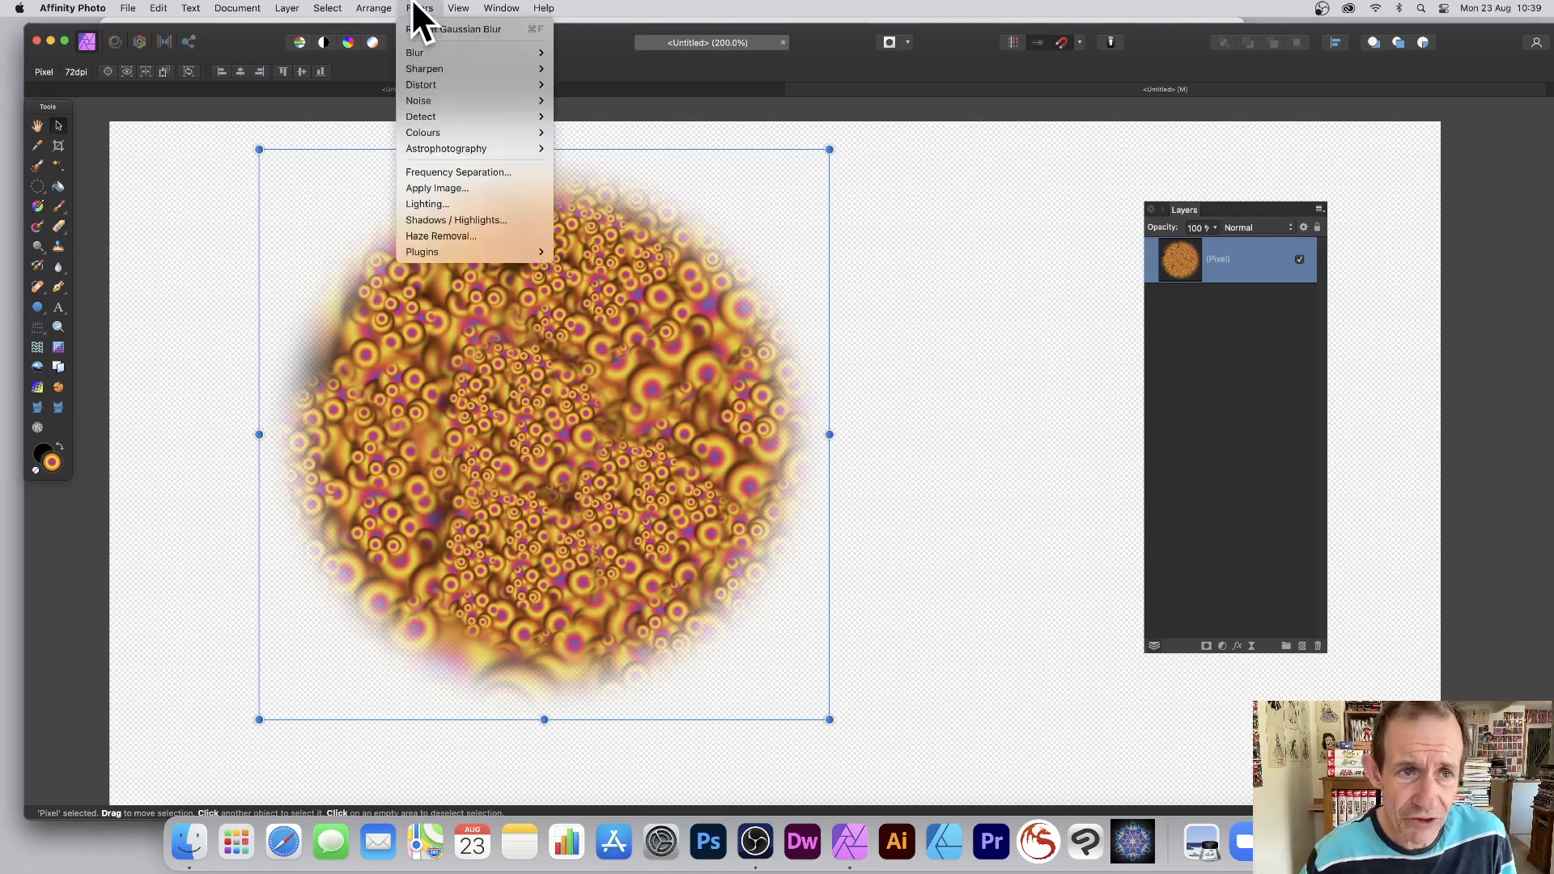
pyautogui.moveTo(435, 85)
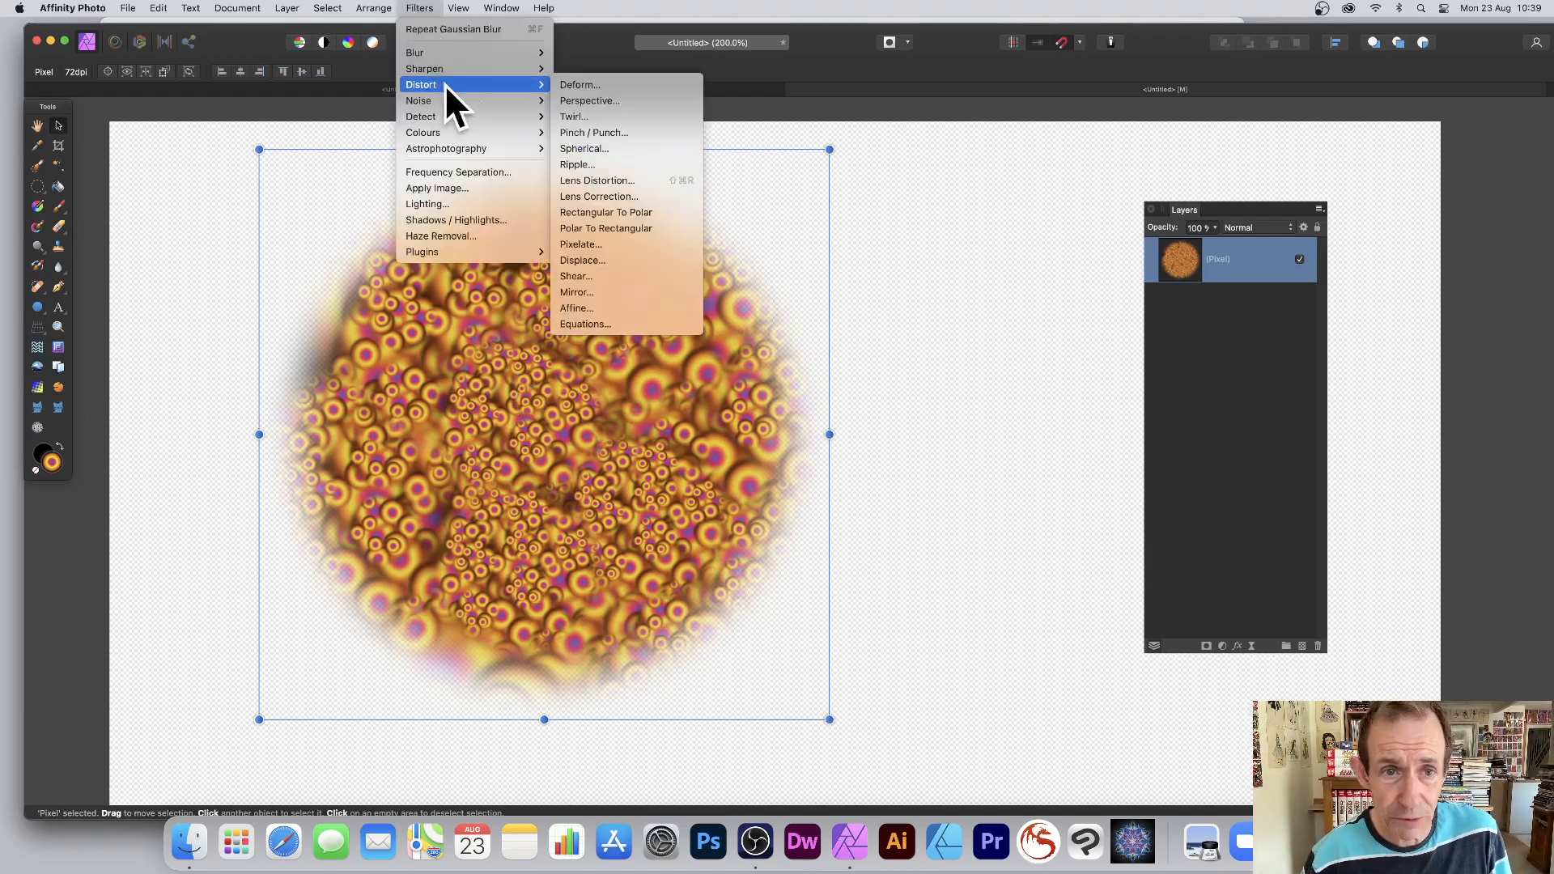
pyautogui.click(616, 85)
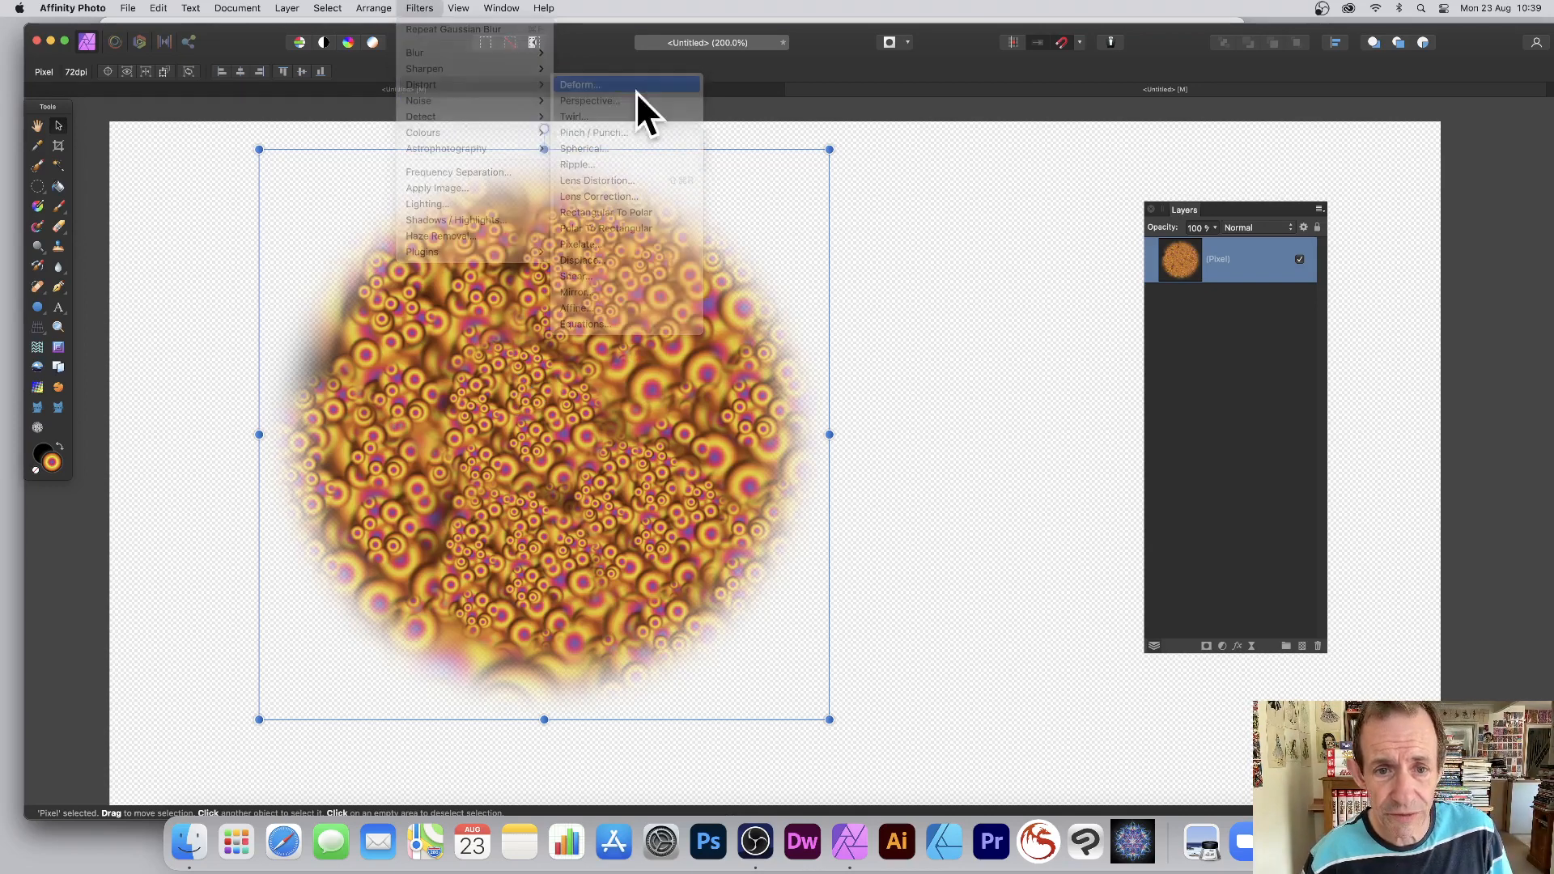
pyautogui.moveTo(830, 207); pyautogui.dragTo(790, 232)
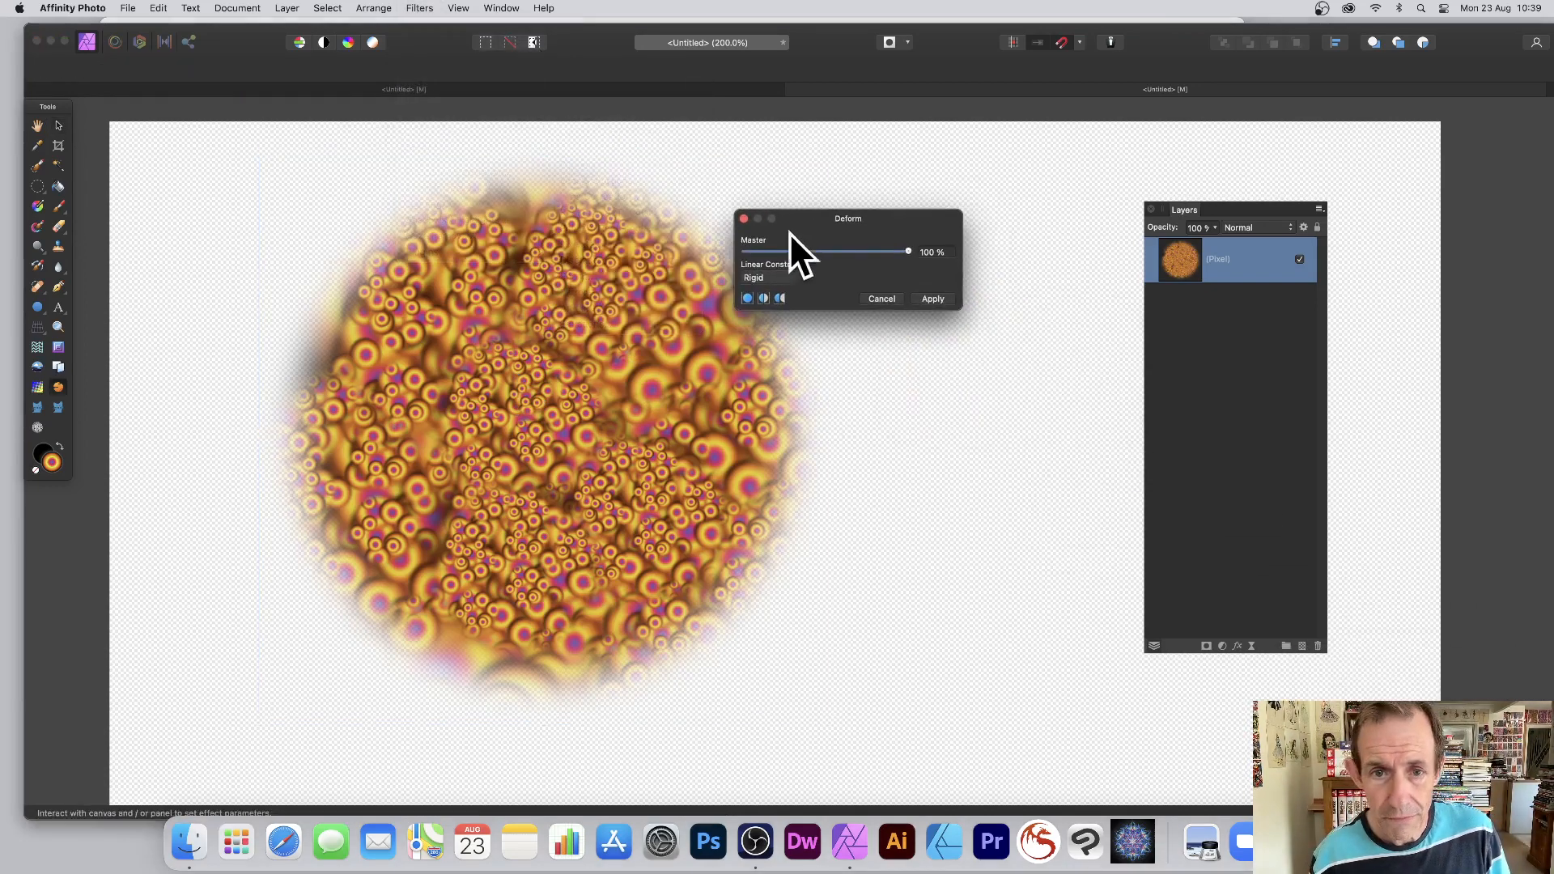
pyautogui.click(507, 217)
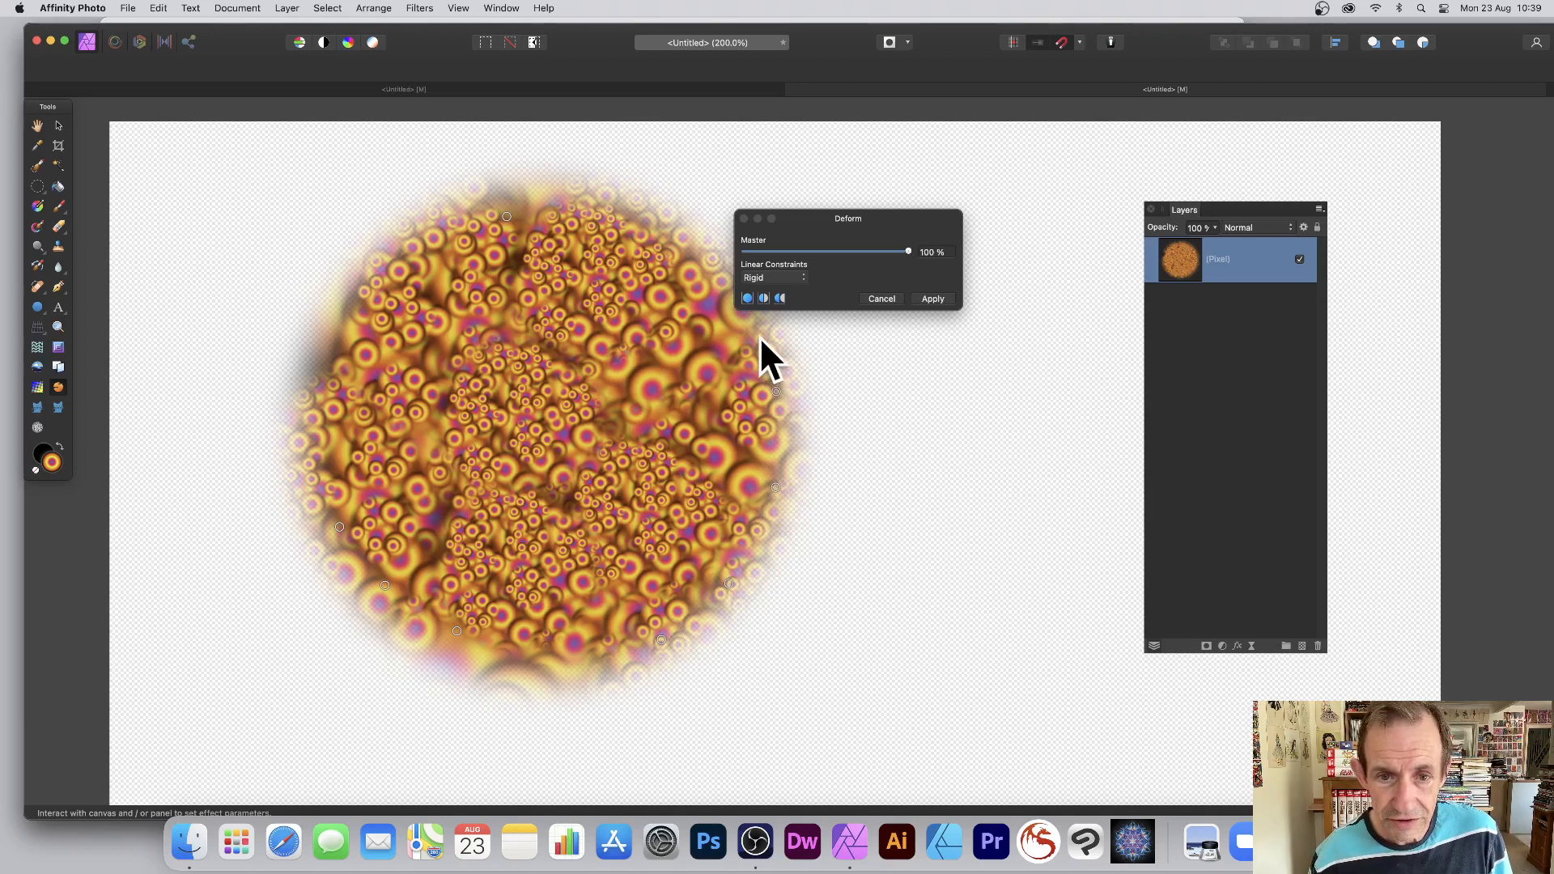
pyautogui.click(612, 202)
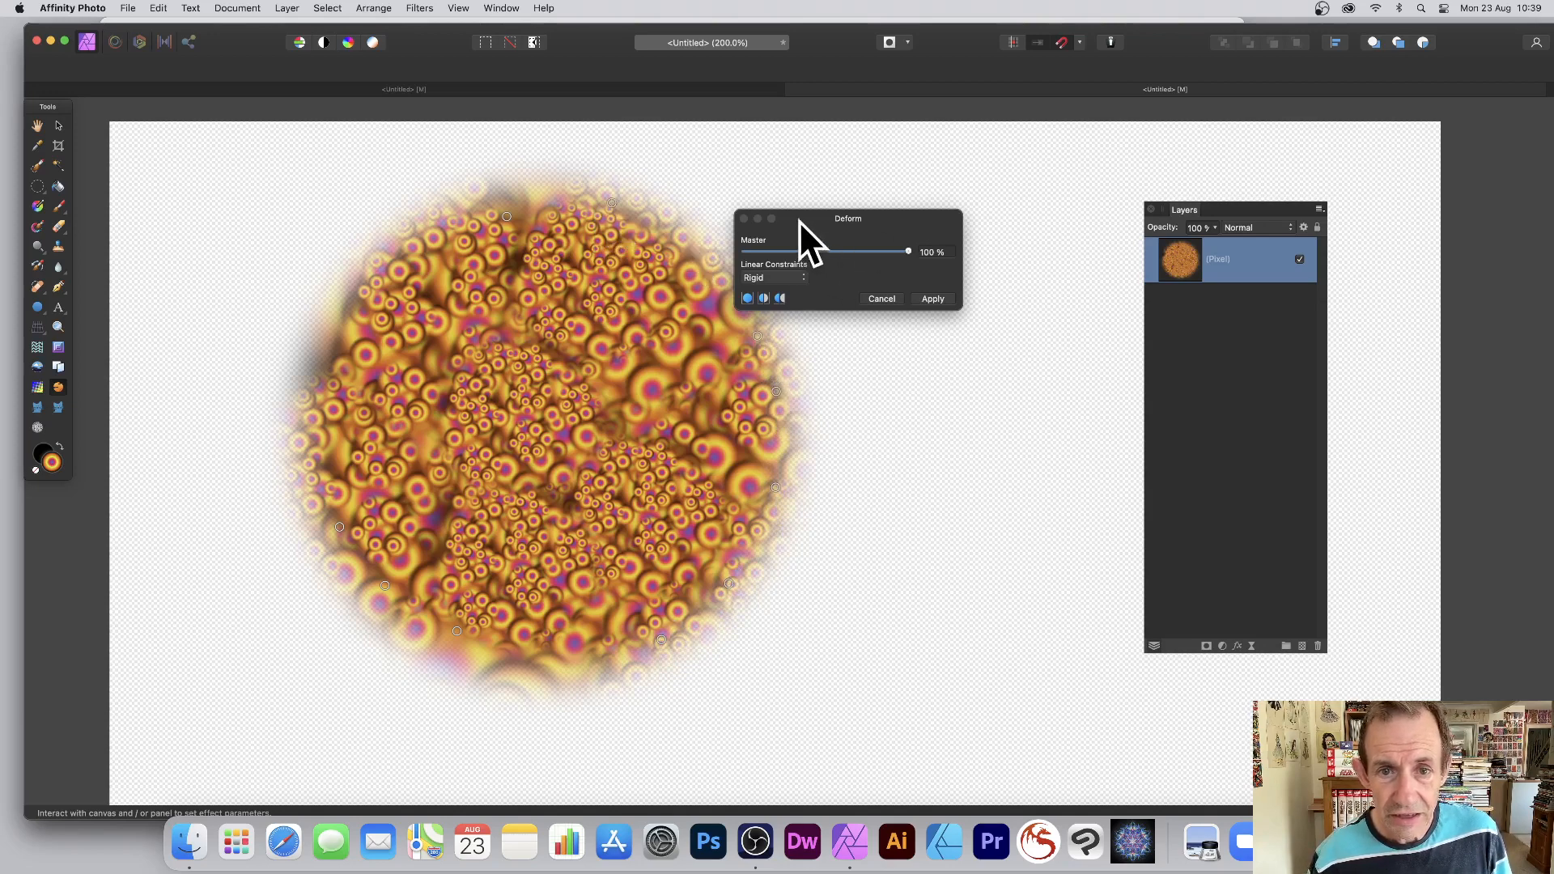
pyautogui.moveTo(799, 220); pyautogui.dragTo(983, 220)
# Pull interior points of the disc outward toward its upper-right, upper-left, lower-left and lower-right corners to form swirling lobes
pyautogui.click(551, 366)
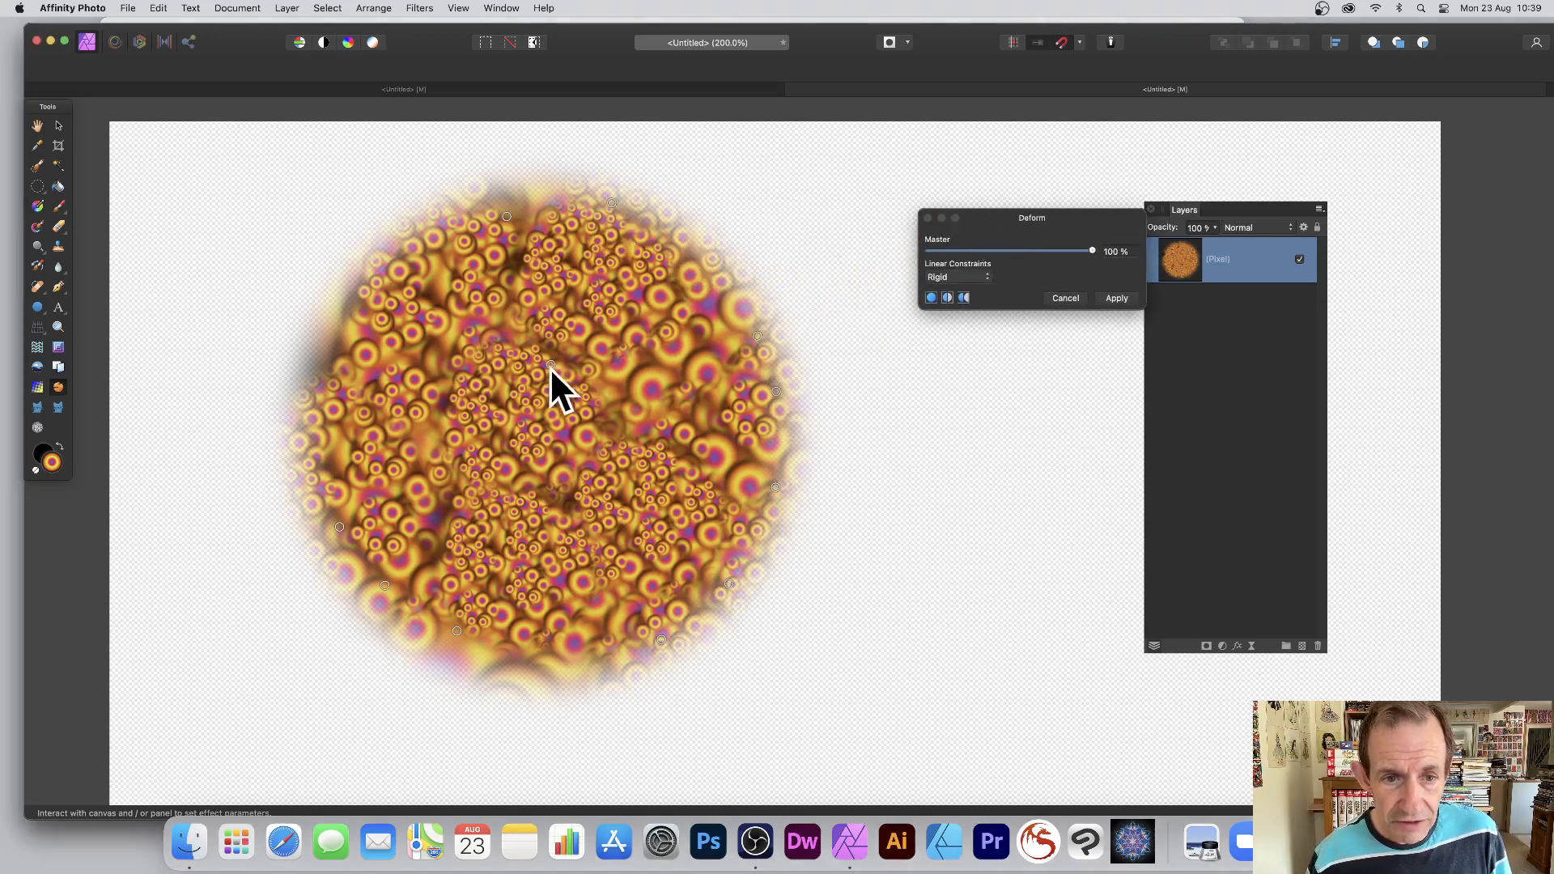
pyautogui.moveTo(551, 365); pyautogui.dragTo(836, 293)
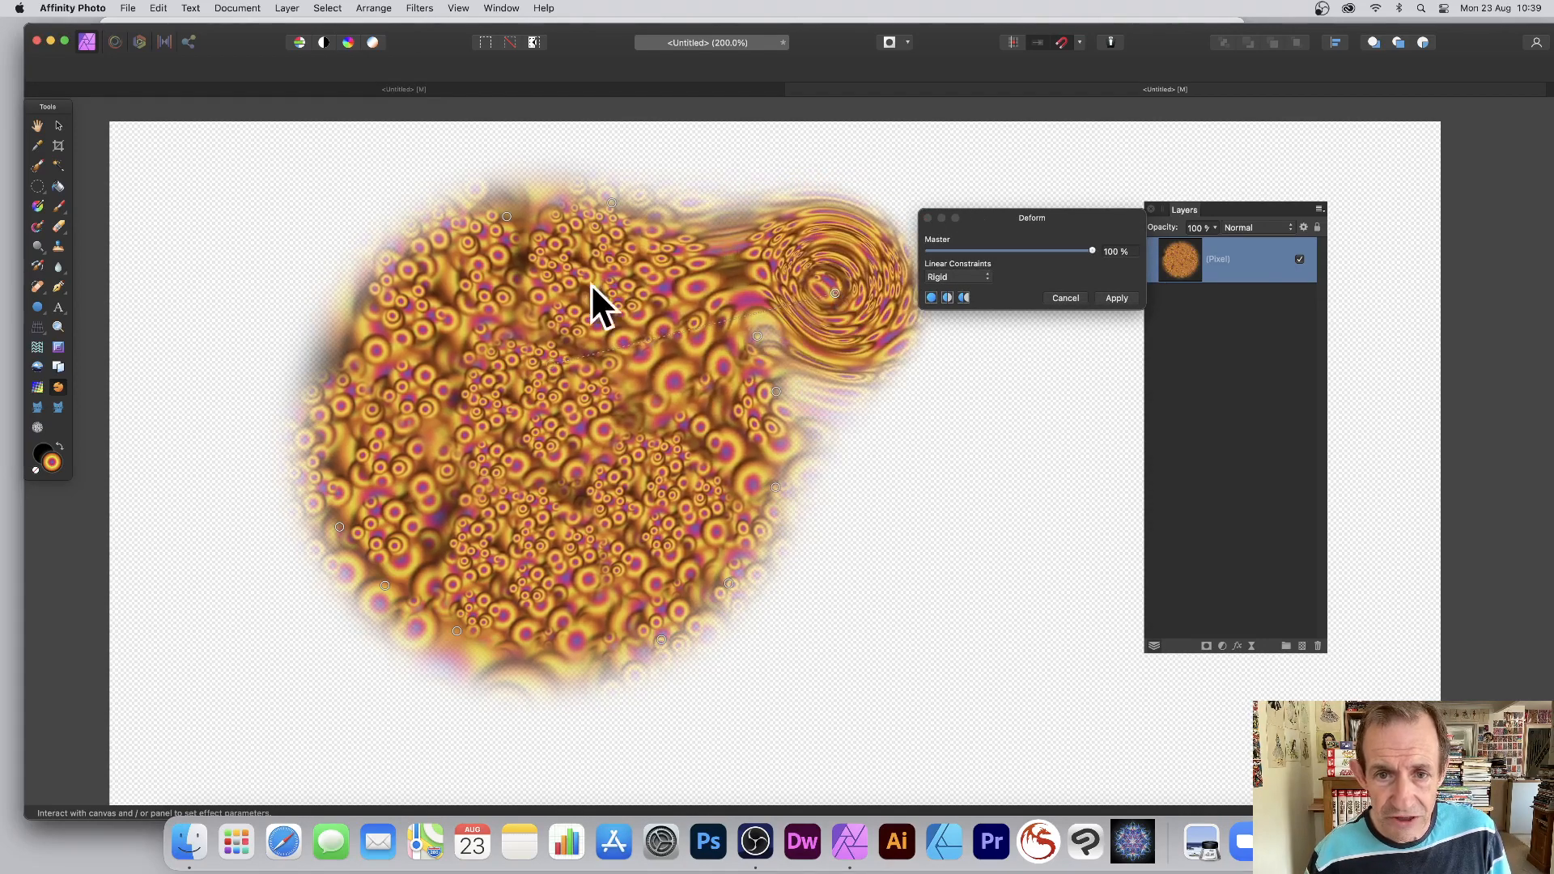
pyautogui.moveTo(558, 418); pyautogui.dragTo(316, 281)
pyautogui.moveTo(511, 447); pyautogui.dragTo(351, 589)
pyautogui.moveTo(567, 520); pyautogui.dragTo(788, 641)
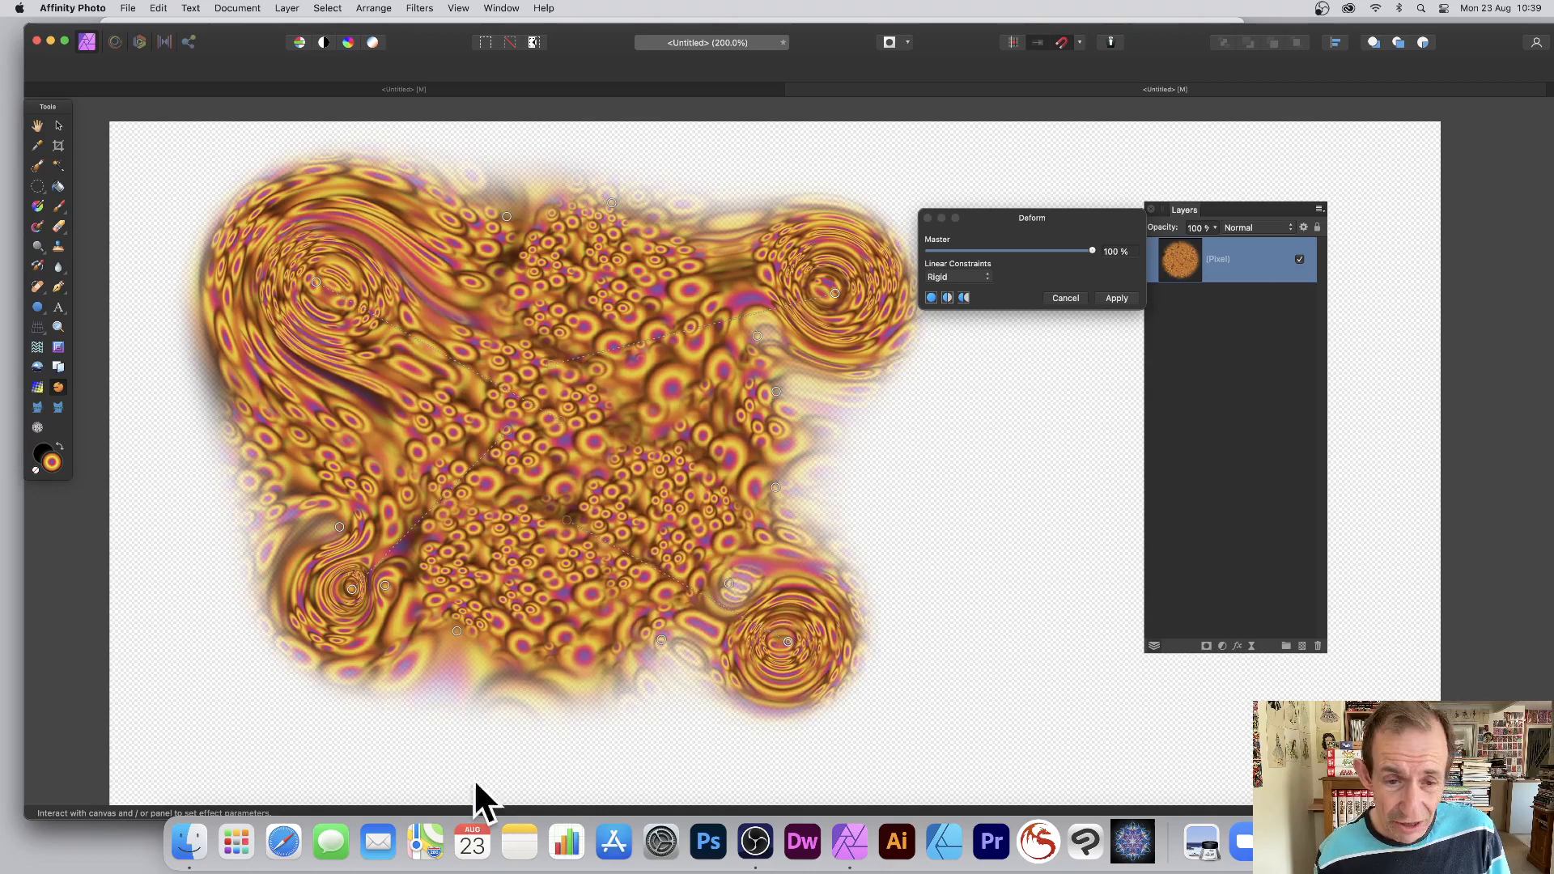
# Stretch the disc's centre down past its bottom edge and up past its top edge, and apply the Deform filter
pyautogui.click(537, 554)
pyautogui.moveTo(541, 560); pyautogui.dragTo(545, 694)
pyautogui.moveTo(546, 474)
pyautogui.mouseDown()
pyautogui.moveTo(609, 280)
pyautogui.moveTo(595, 204)
pyautogui.moveTo(590, 267)
pyautogui.moveTo(640, 194)
pyautogui.mouseUp()
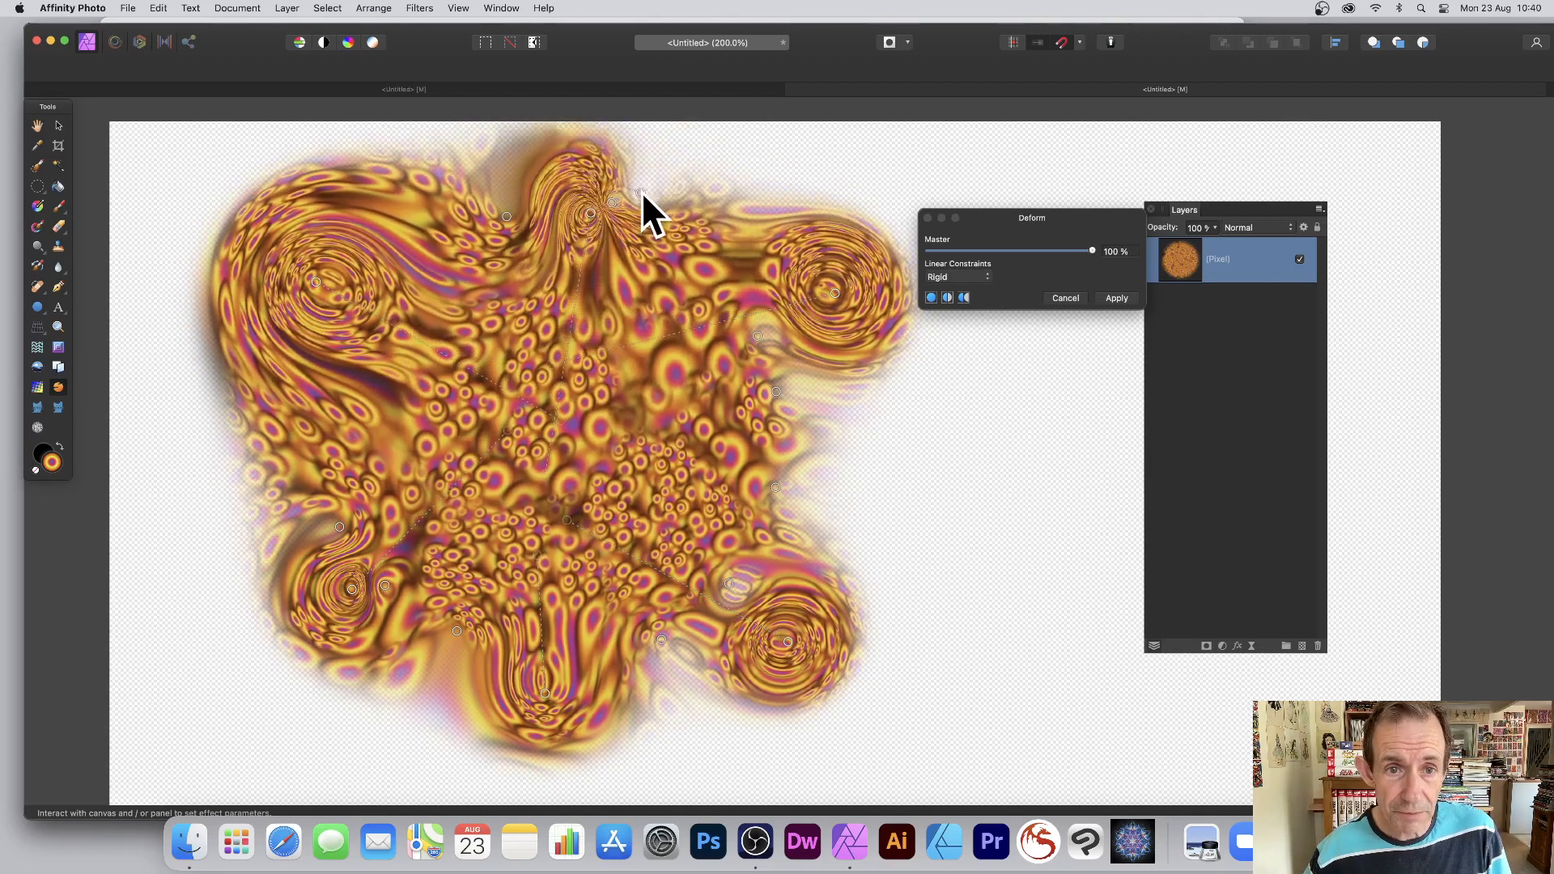
pyautogui.moveTo(703, 126); pyautogui.dragTo(577, 220)
pyautogui.click(1113, 296)
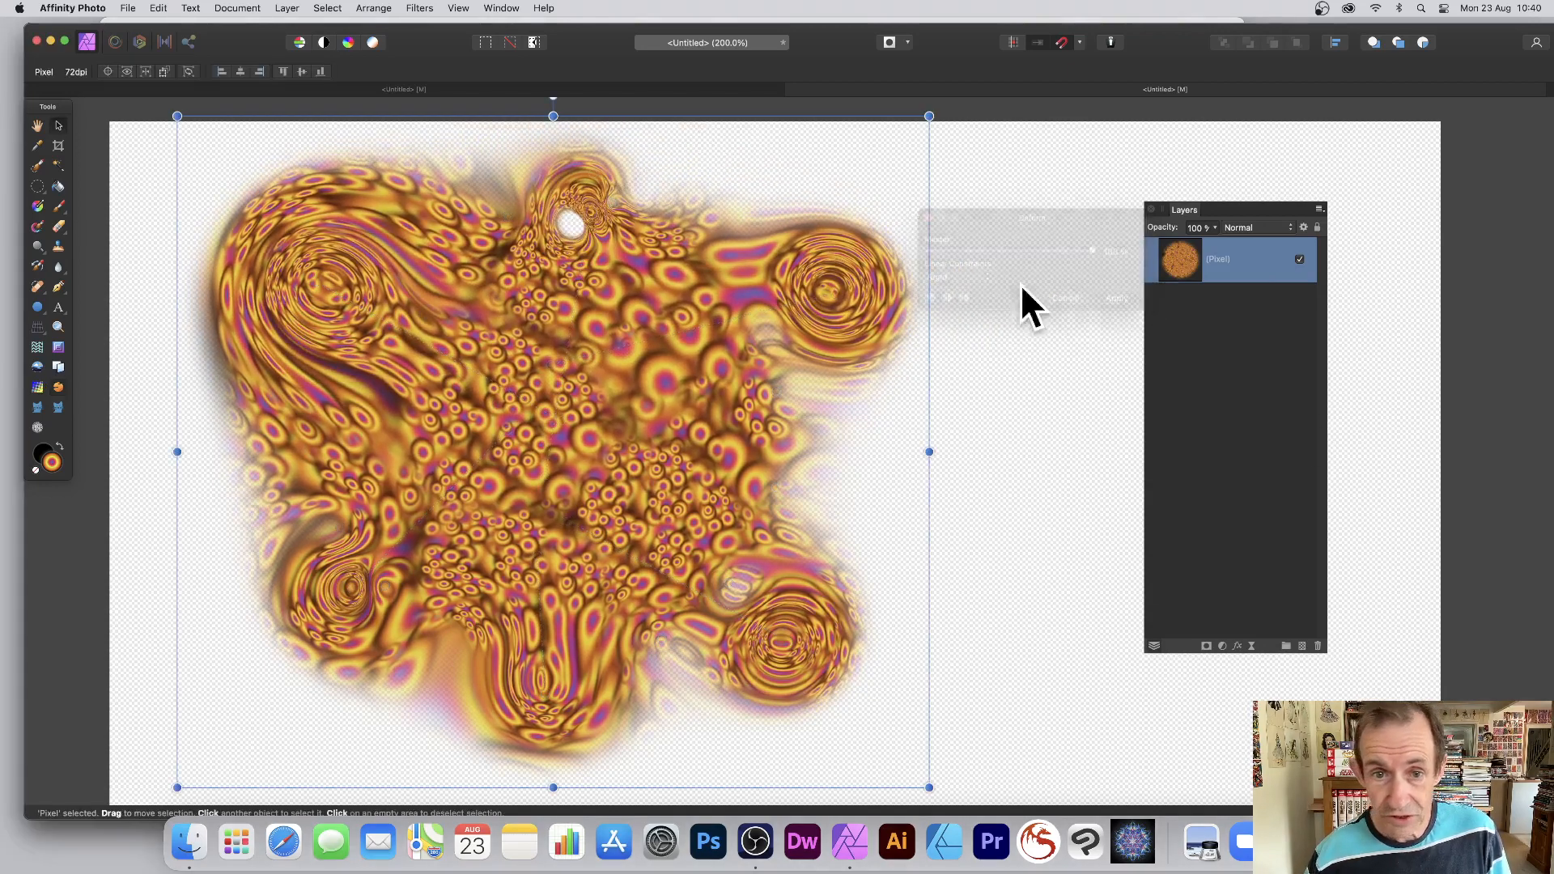
# Scale the deformed shape down to 104 dpi and move it to the upper-left part of the canvas
pyautogui.moveTo(177, 115); pyautogui.dragTo(253, 185)
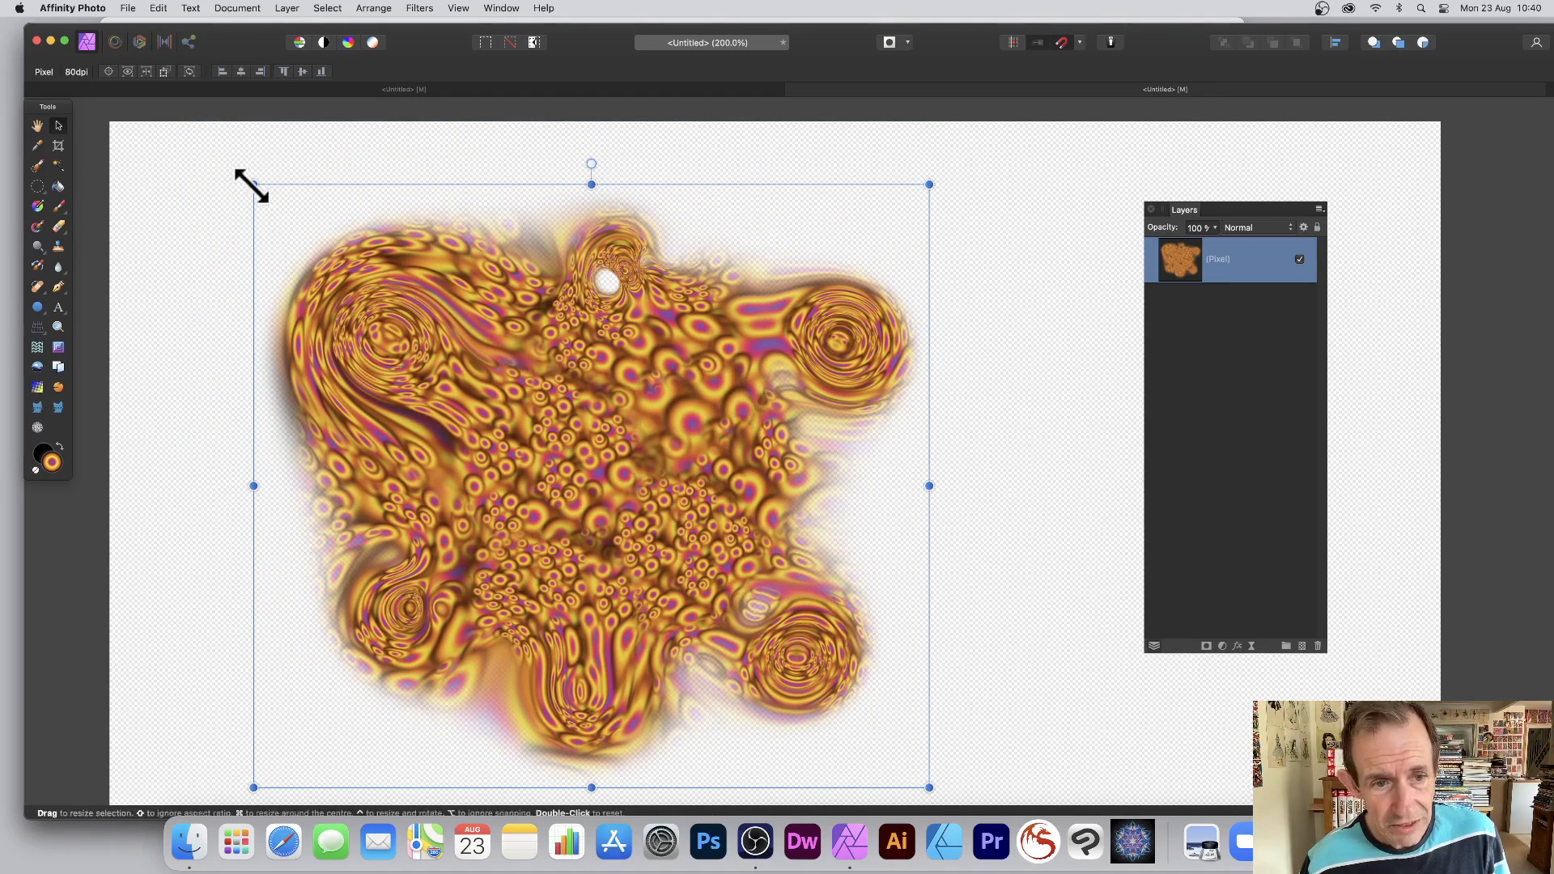
pyautogui.moveTo(253, 185); pyautogui.dragTo(411, 325)
pyautogui.moveTo(581, 411); pyautogui.dragTo(528, 321)
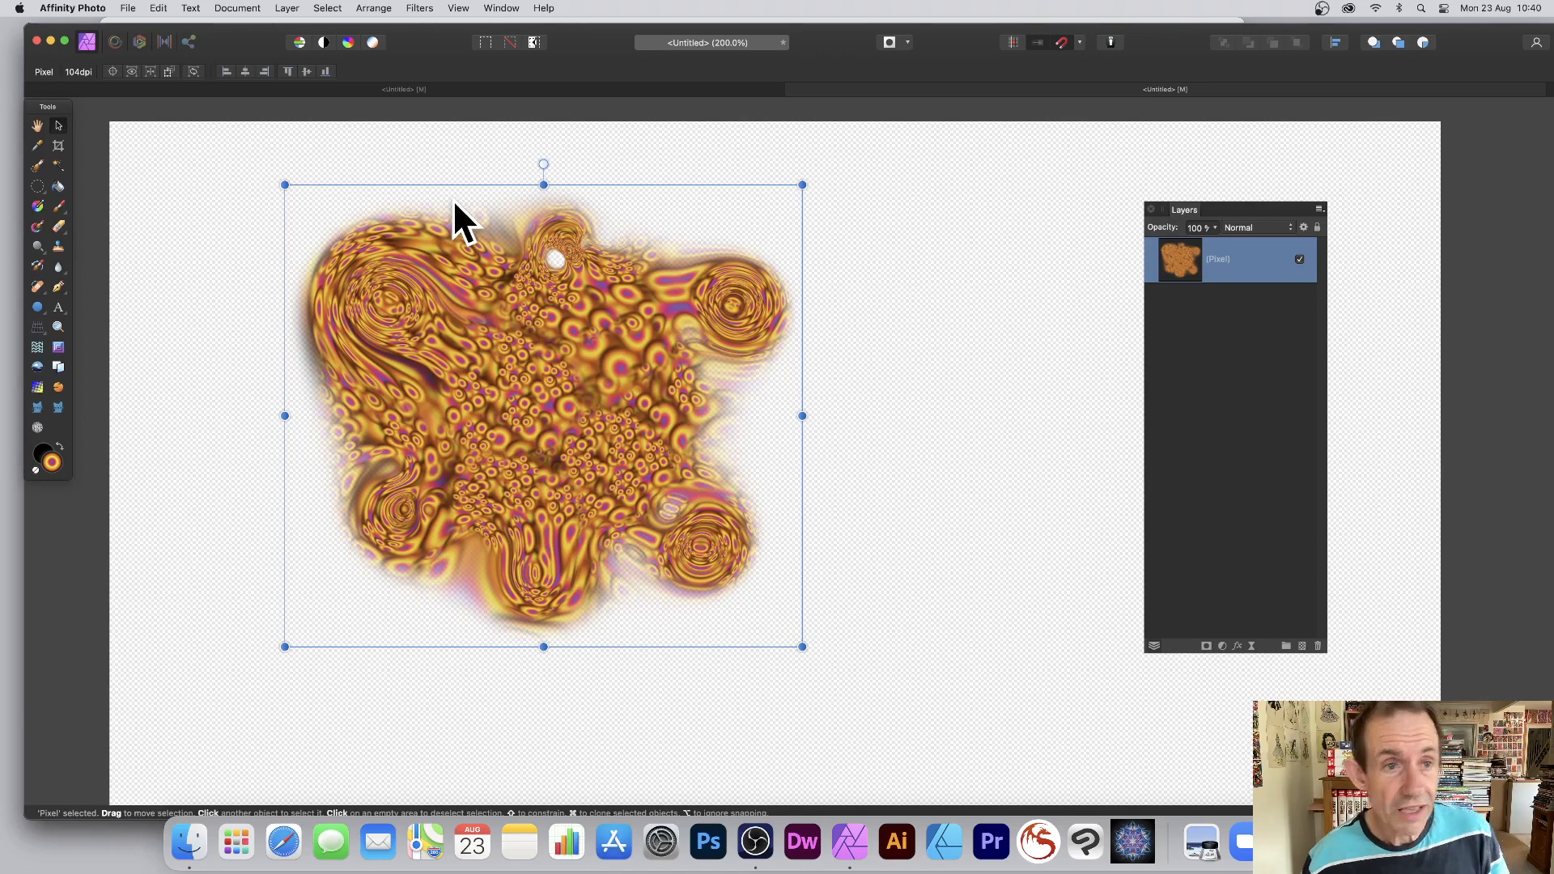
# Paste a copy of the deformed shape inside itself
pyautogui.click(160, 8)
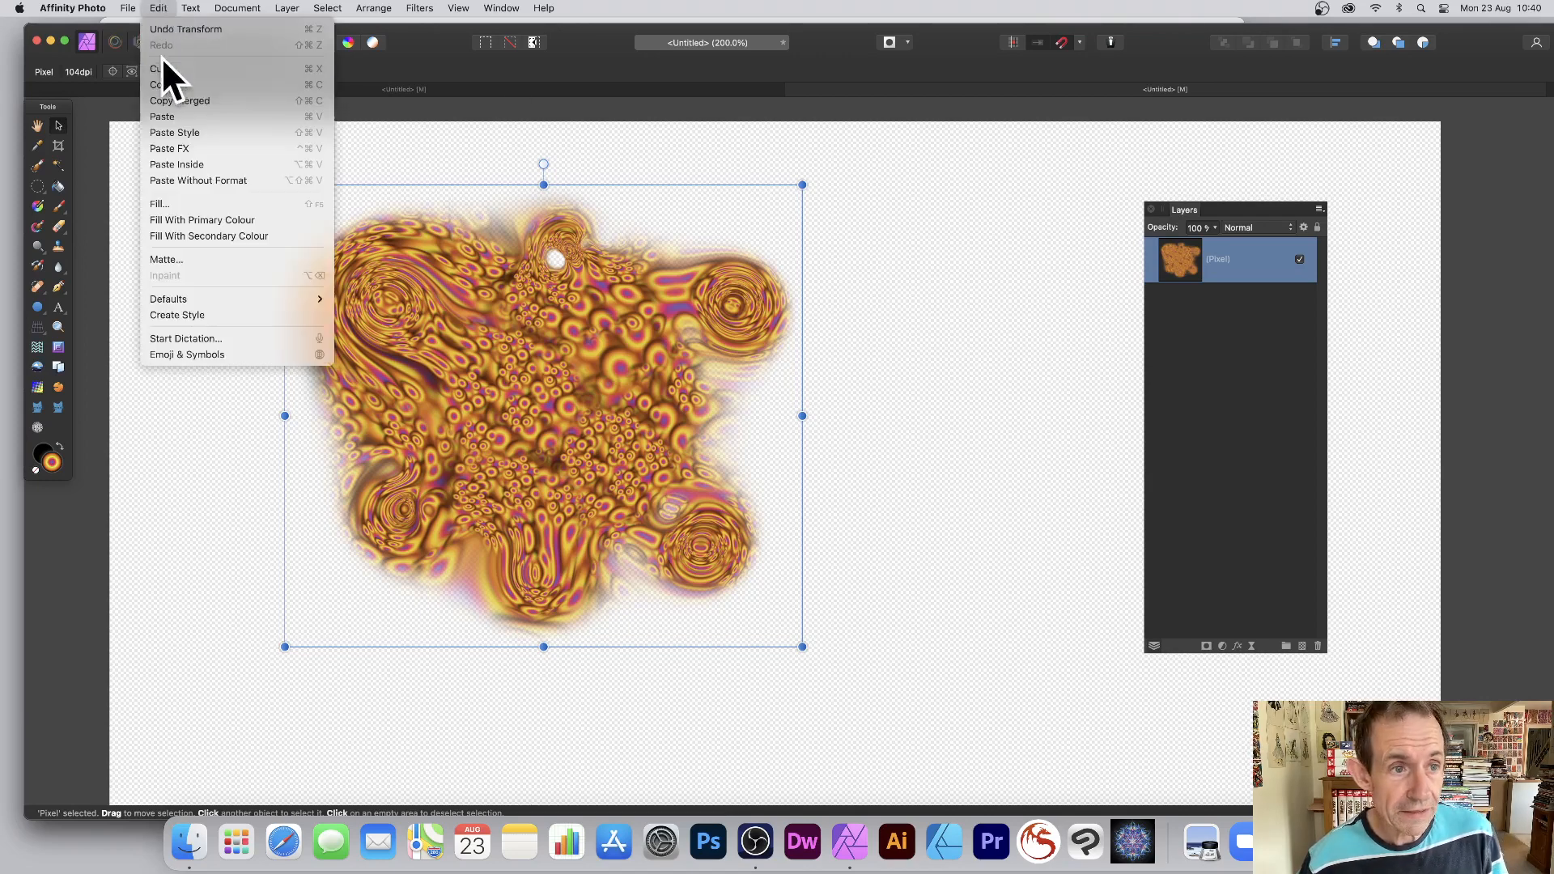
pyautogui.click(150, 7)
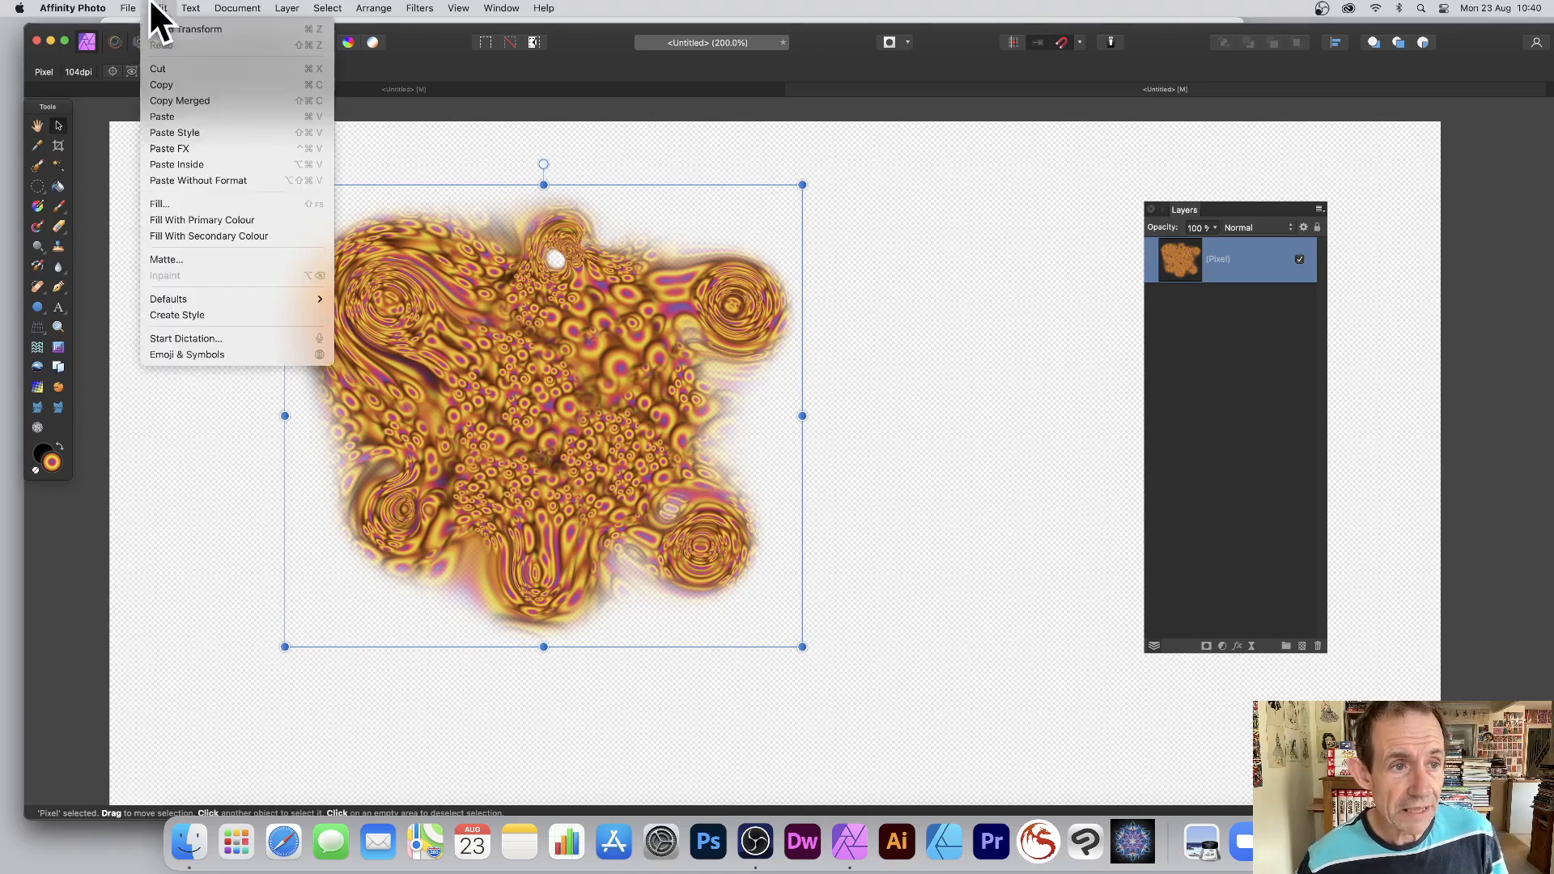
pyautogui.click(189, 164)
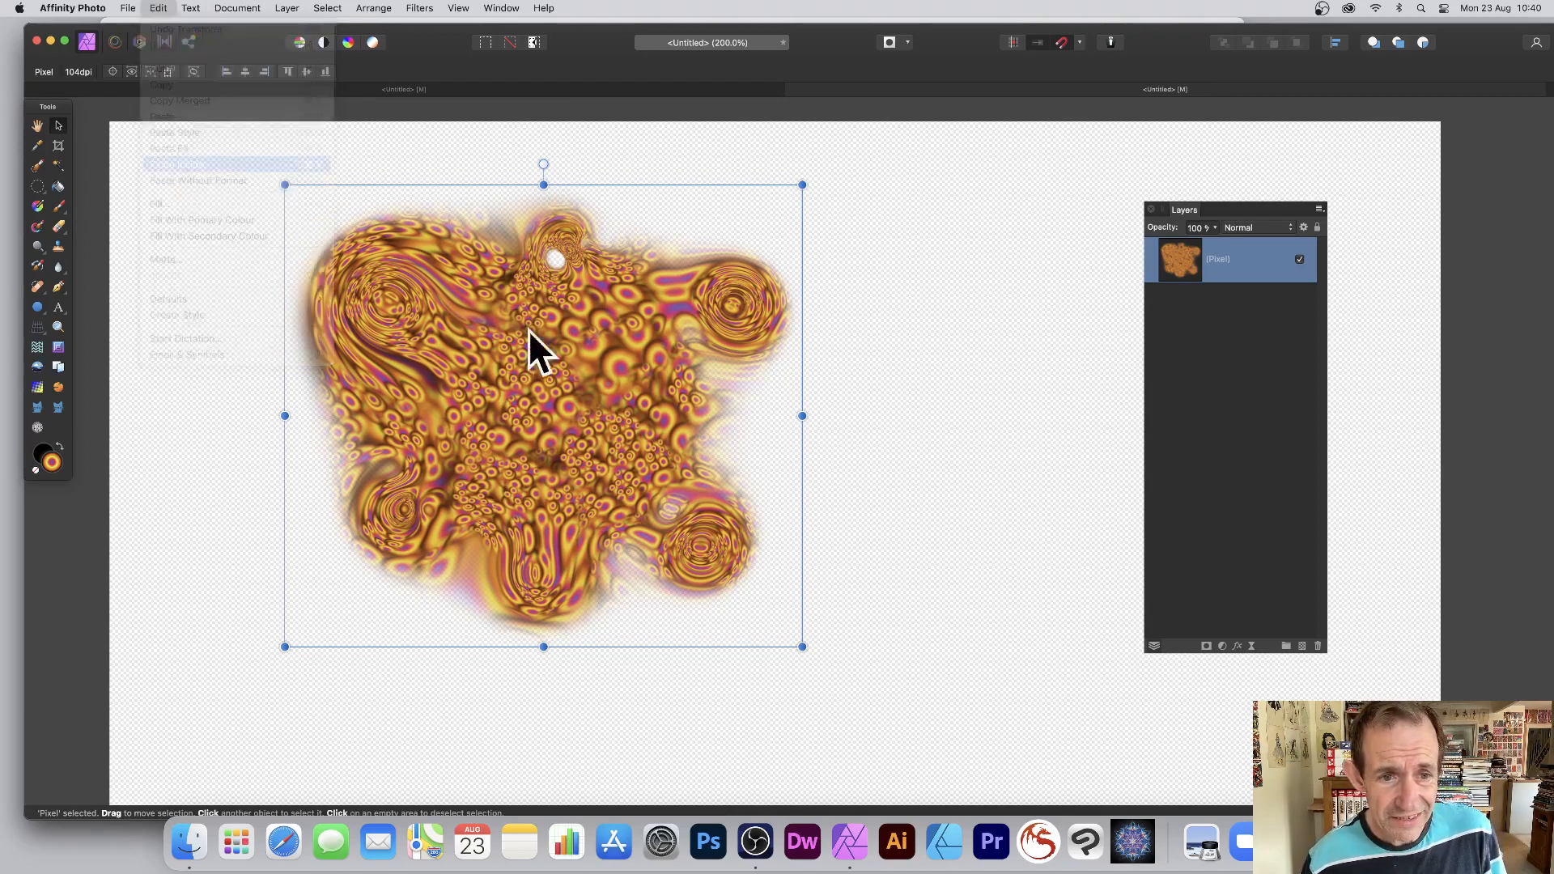
# Shrink the nested shape to 140 dpi, position it over the parent's left side, and rotate it clockwise
pyautogui.moveTo(552, 362); pyautogui.dragTo(440, 405)
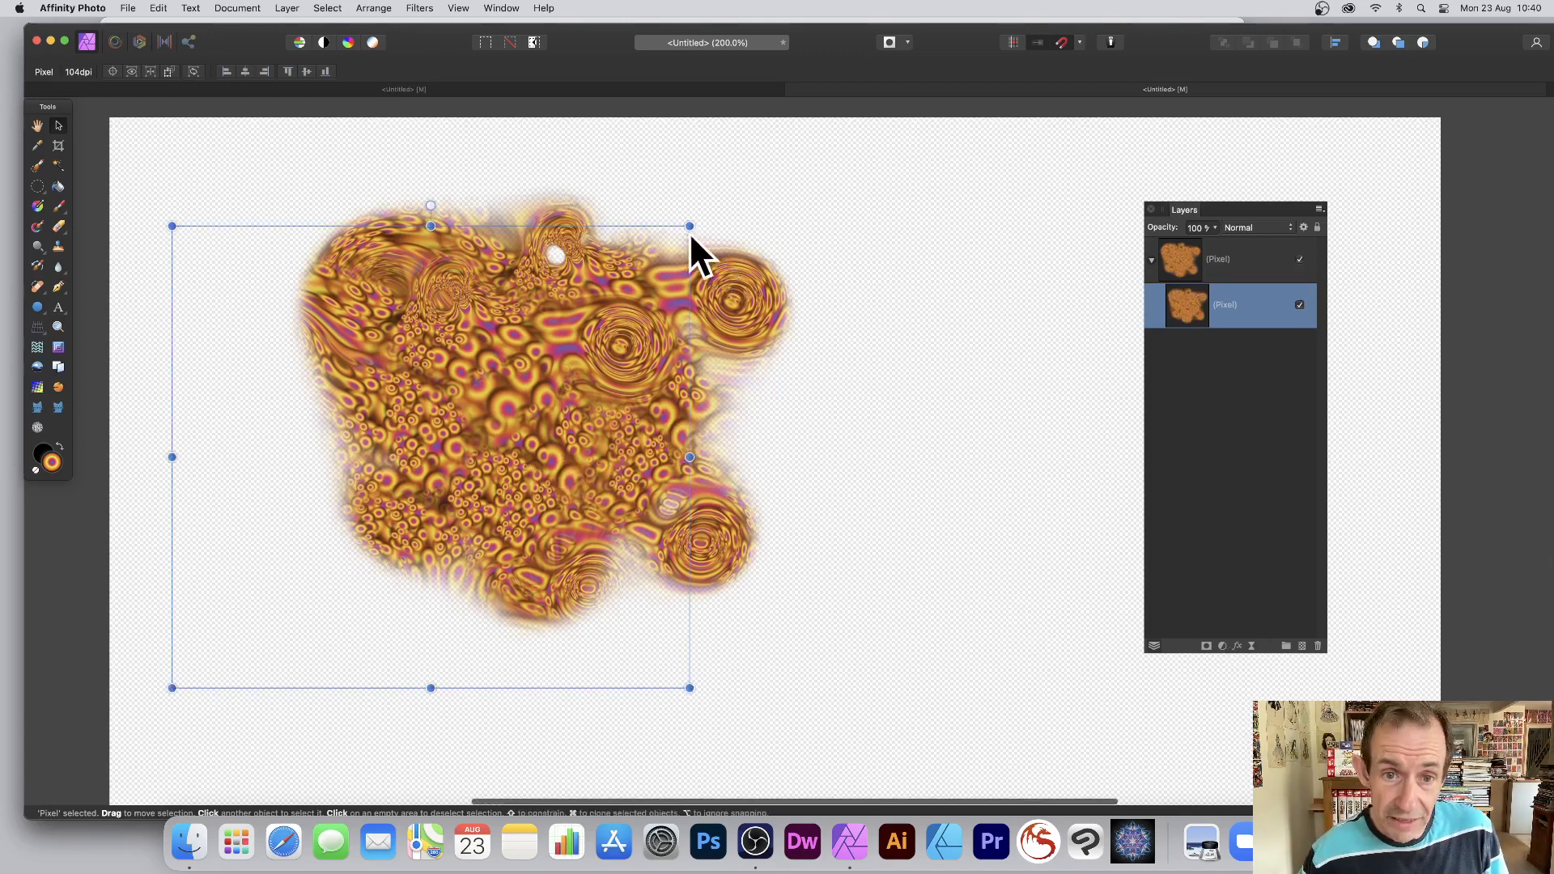
pyautogui.moveTo(689, 232); pyautogui.dragTo(550, 324)
pyautogui.moveTo(437, 474); pyautogui.dragTo(474, 367)
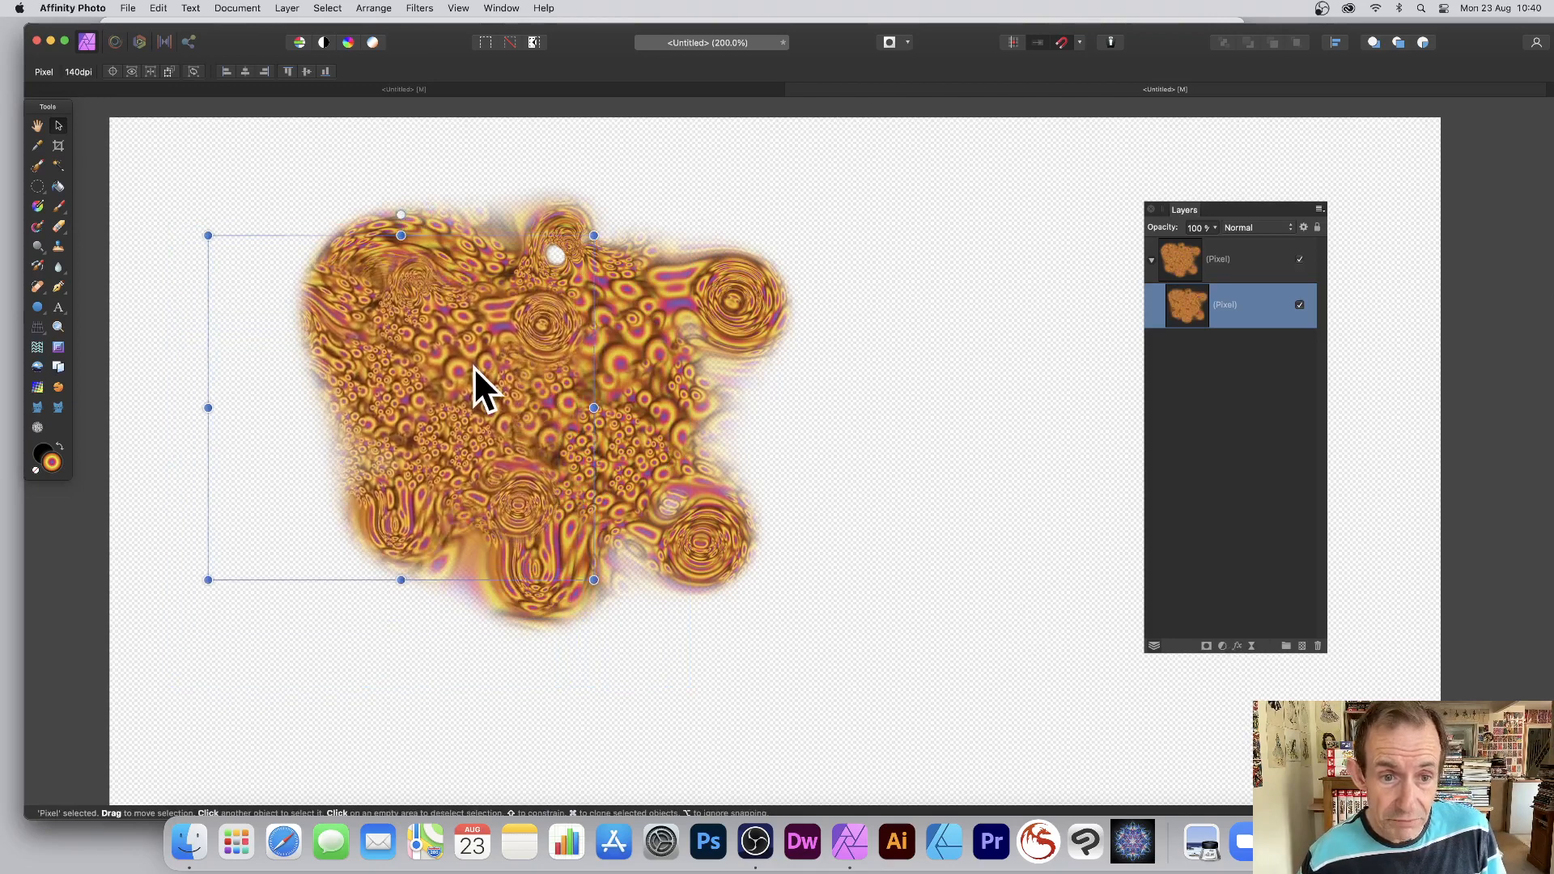
pyautogui.moveTo(595, 235); pyautogui.dragTo(582, 453)
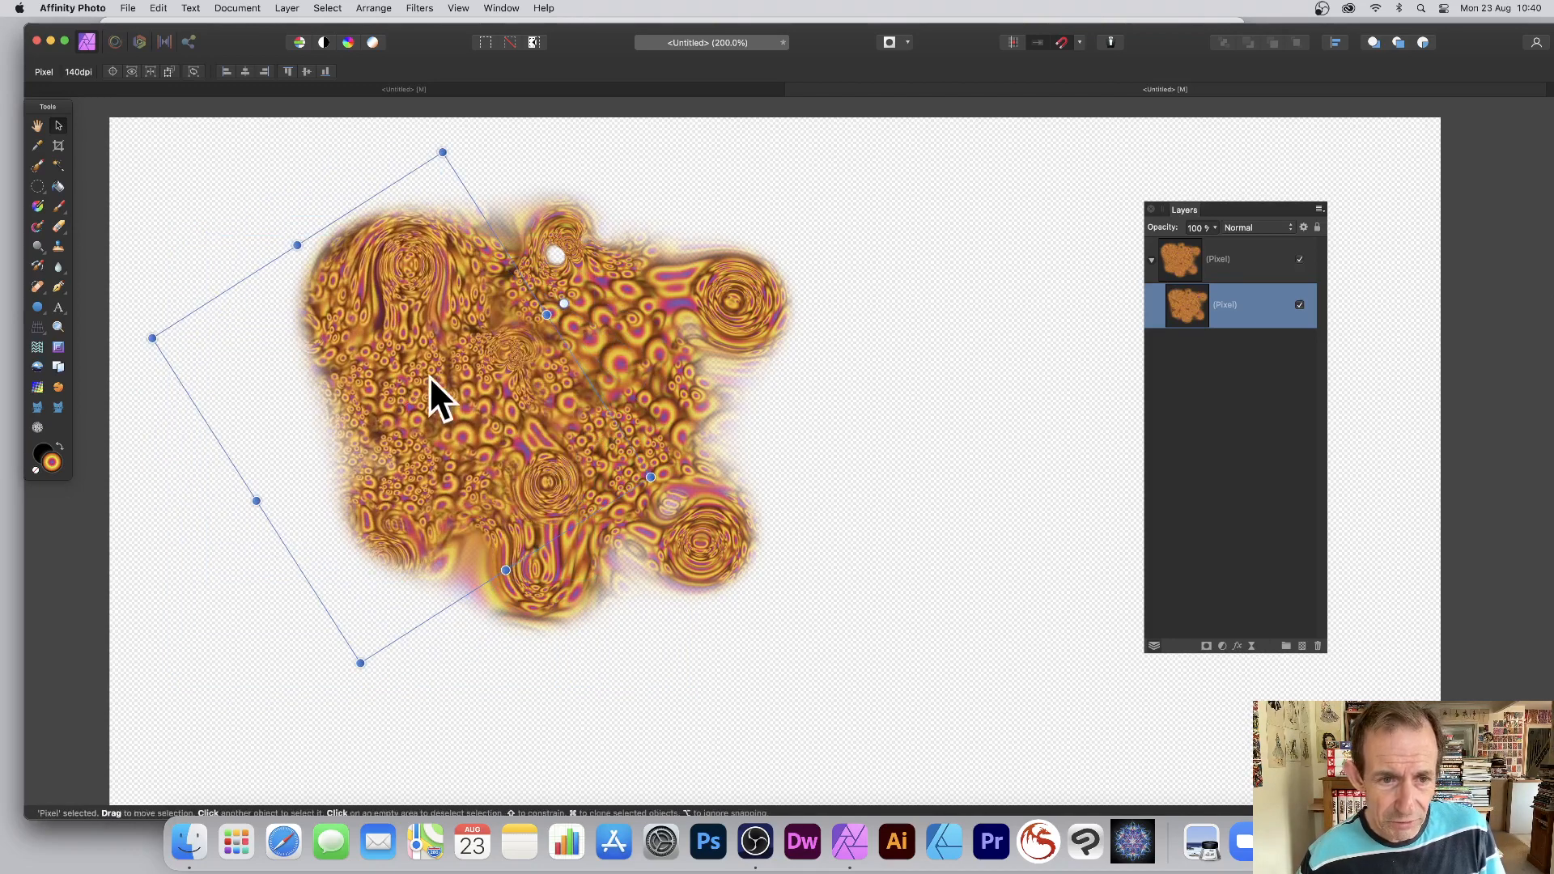
# Clone the rotated nested shape repeatedly to cover the whole parent shape
pyautogui.moveTo(429, 375)
pyautogui.mouseDown()
pyautogui.moveTo(358, 321)
pyautogui.moveTo(393, 328)
pyautogui.moveTo(540, 291)
pyautogui.moveTo(520, 320)
pyautogui.moveTo(627, 439)
pyautogui.moveTo(614, 406)
pyautogui.moveTo(740, 288)
pyautogui.moveTo(664, 519)
pyautogui.mouseUp()
pyautogui.moveTo(637, 466)
pyautogui.mouseDown()
pyautogui.moveTo(495, 523)
pyautogui.moveTo(537, 503)
pyautogui.moveTo(434, 484)
pyautogui.moveTo(429, 498)
pyautogui.mouseUp()
pyautogui.click(829, 283)
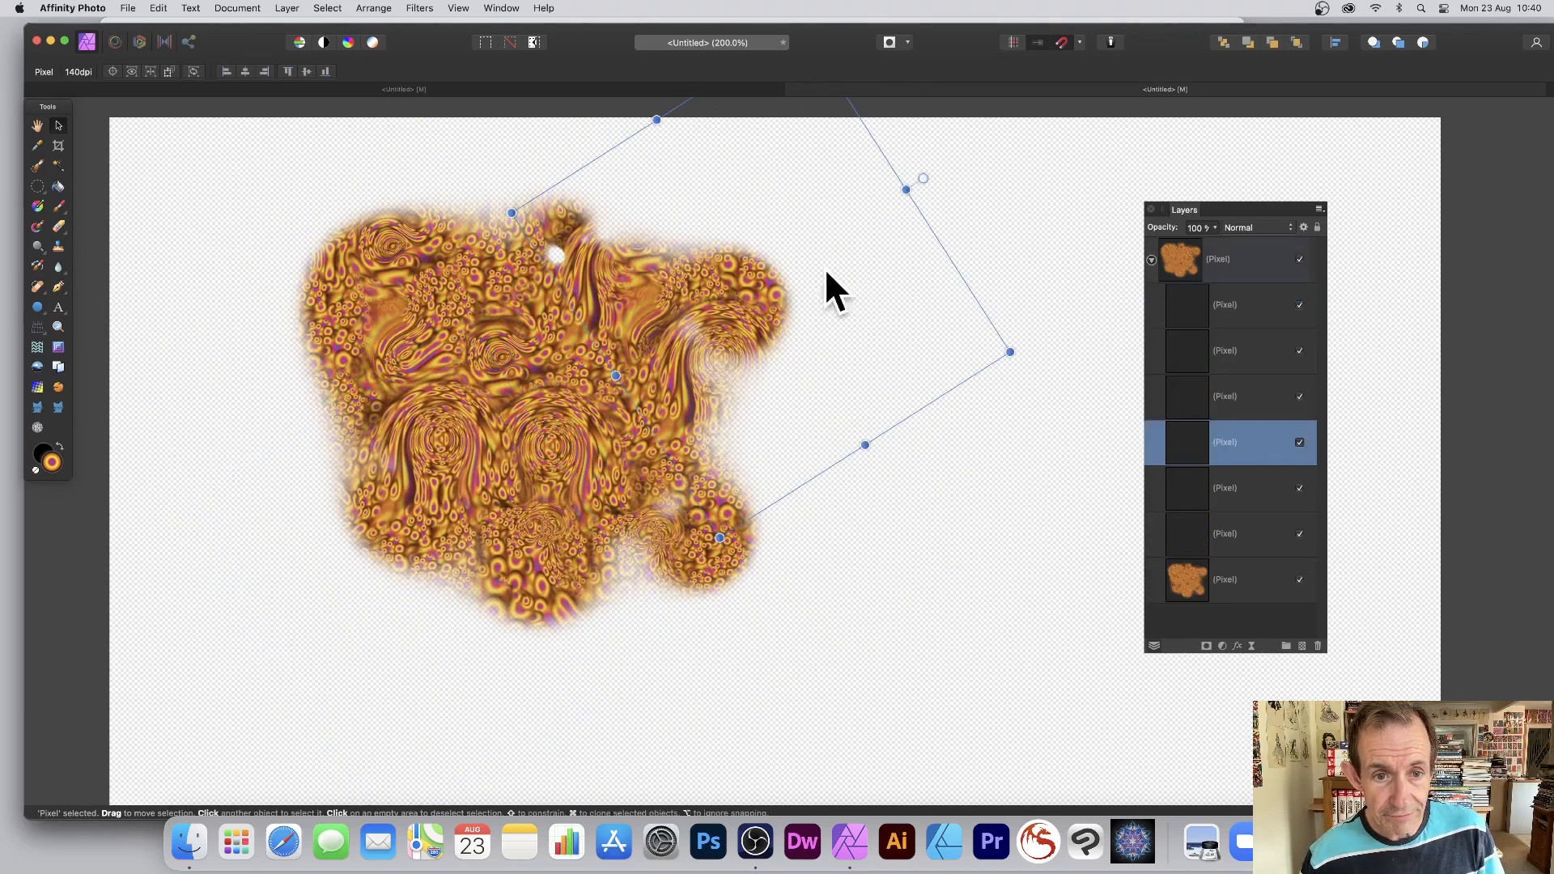
# Merge the clone-filled deformed shape into a new pixel layer and delete the original layer with its nested shapes
pyautogui.click(1237, 258)
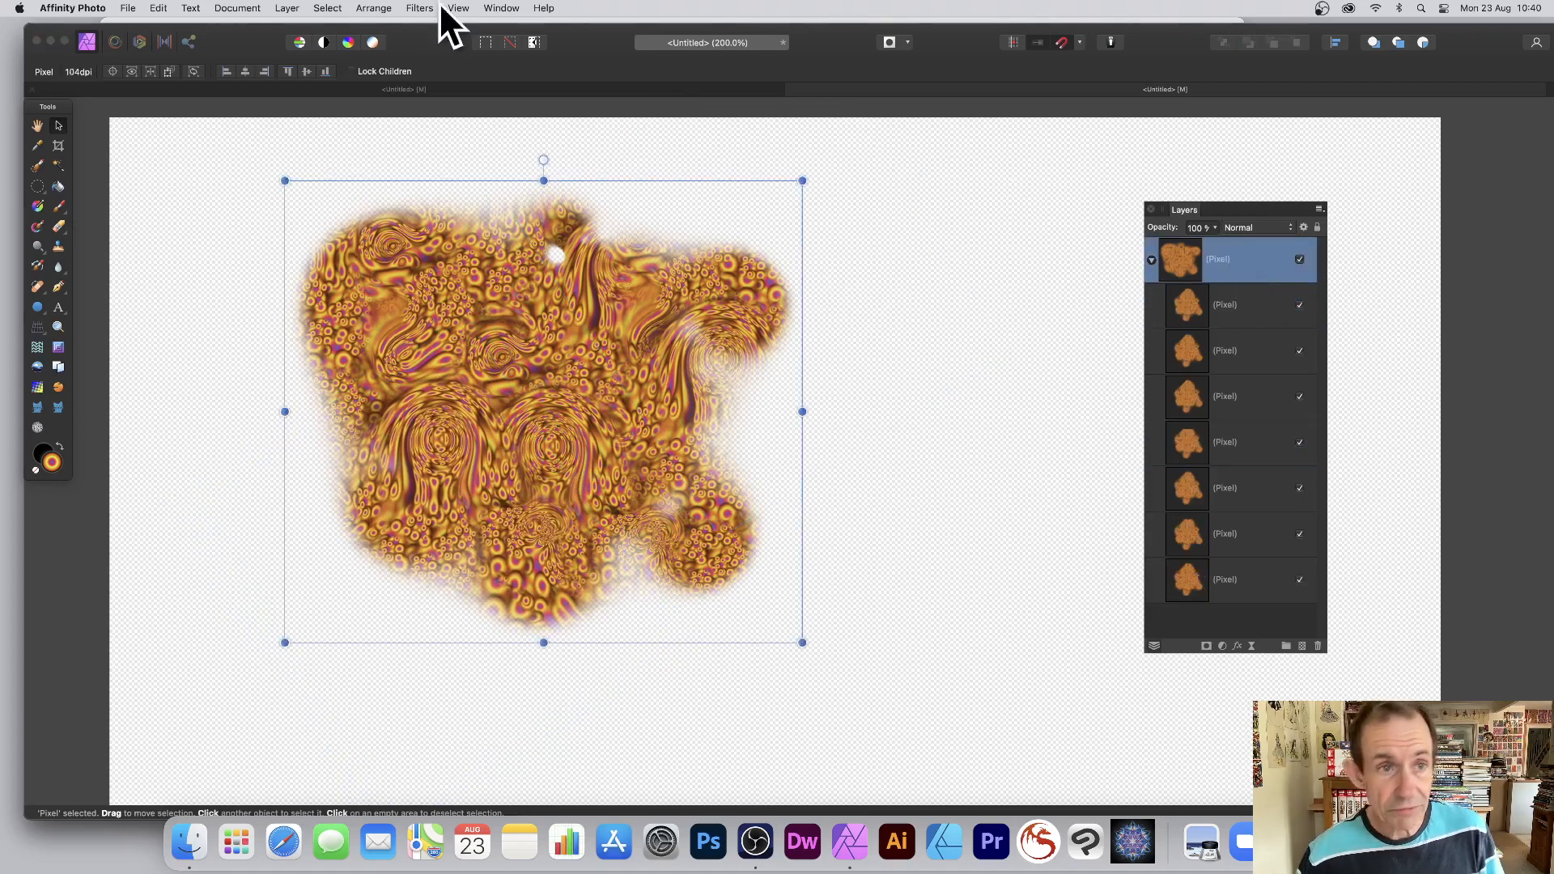
pyautogui.click(290, 8)
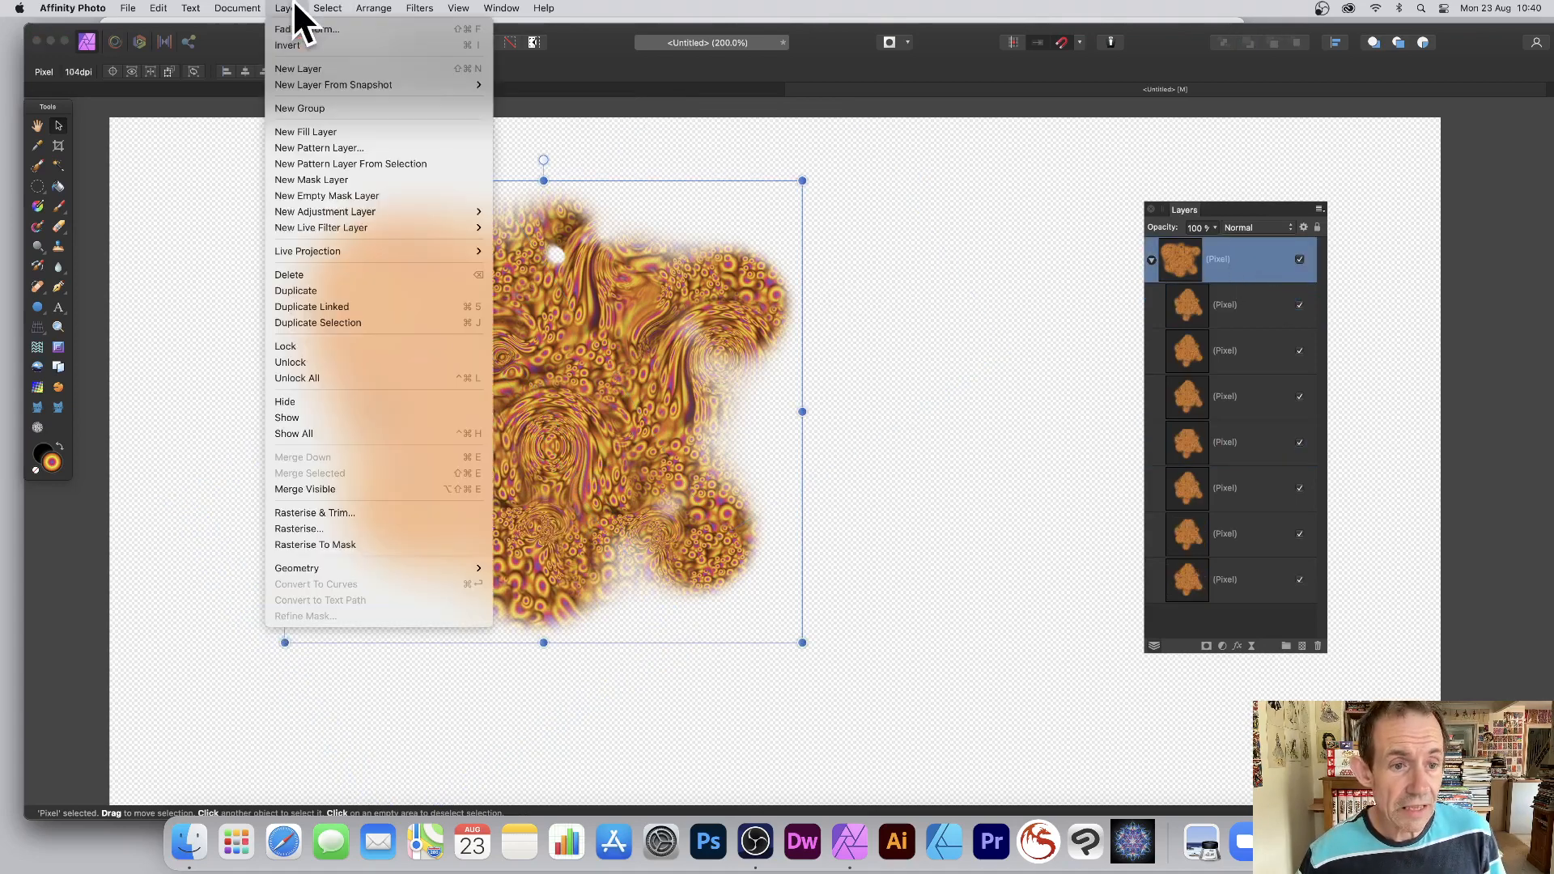
pyautogui.click(350, 489)
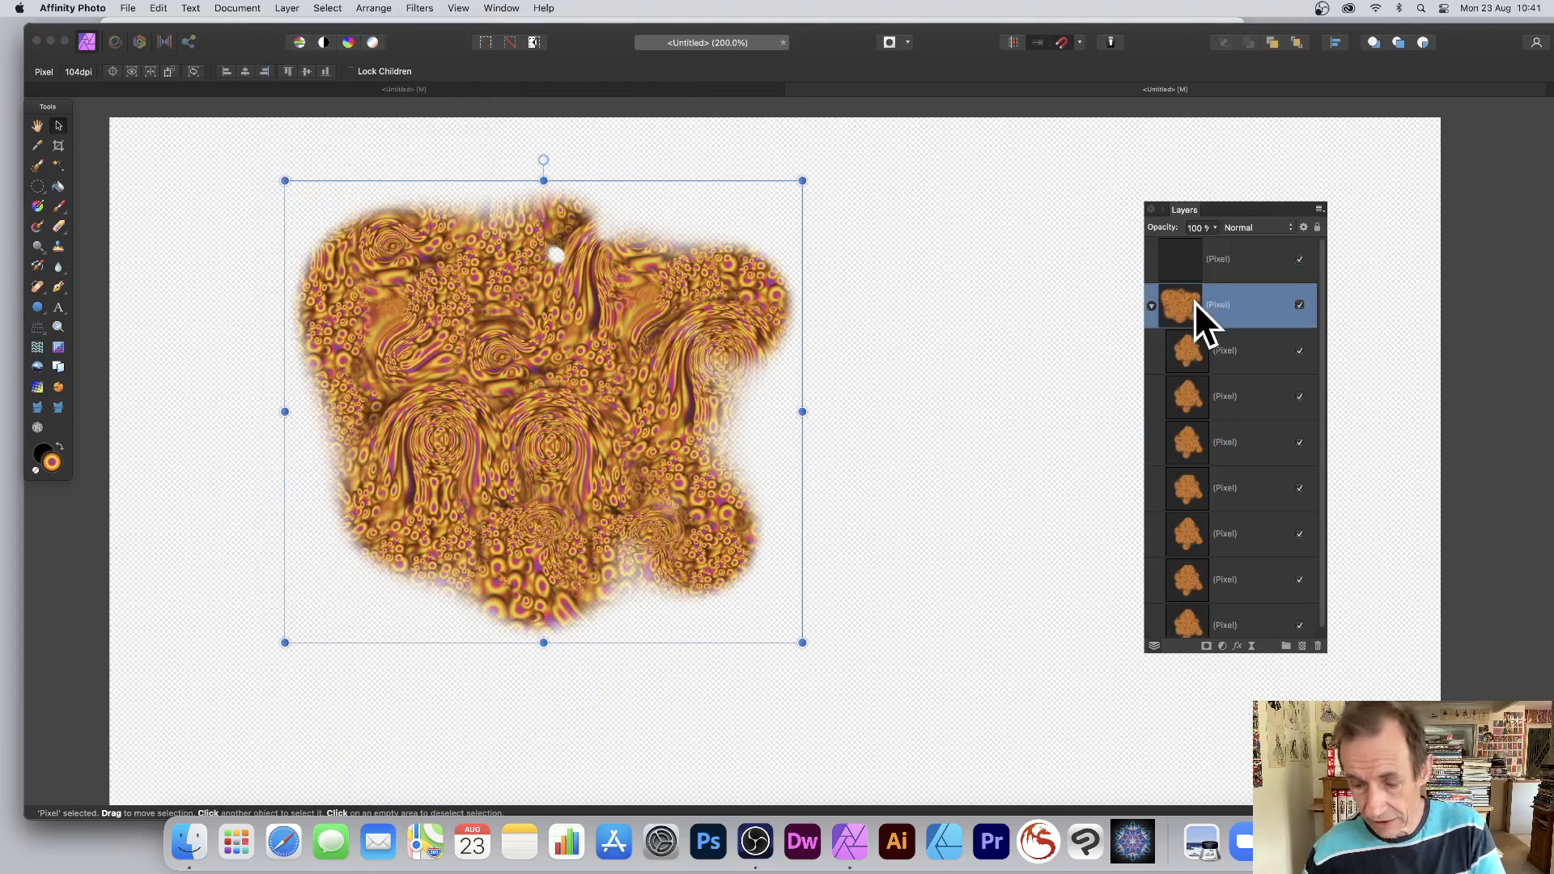
pyautogui.press('Delete')
# Move the merged shape toward the canvas centre and apply a Deform filter with Similarity constraints, pulling points far apart until the pattern fills the canvas
pyautogui.moveTo(484, 319); pyautogui.dragTo(604, 358)
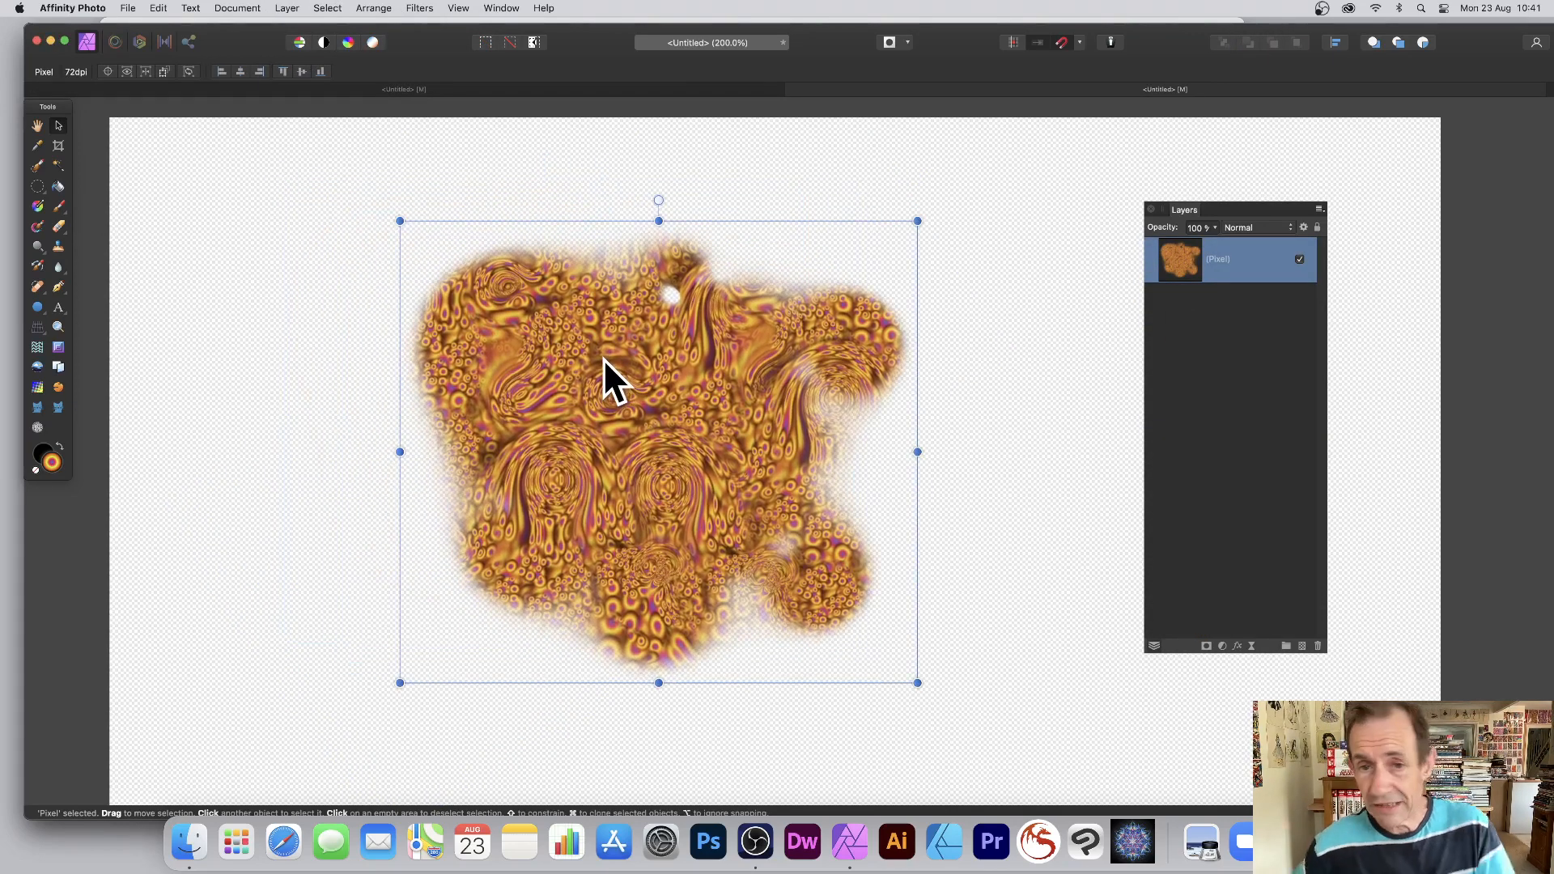
pyautogui.click(418, 8)
pyautogui.moveTo(444, 86)
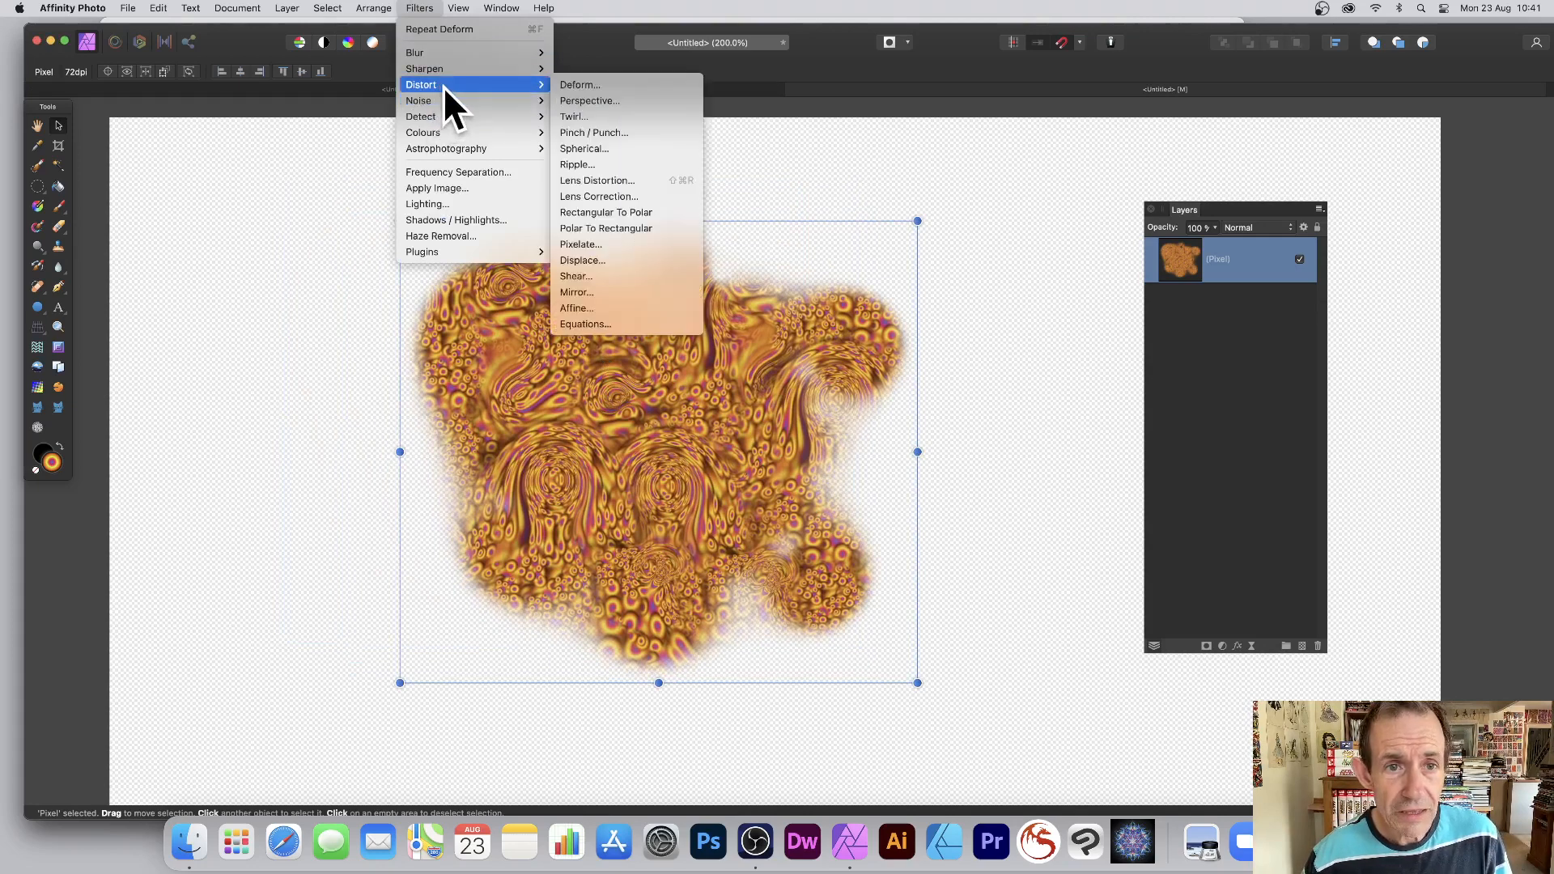
pyautogui.click(609, 76)
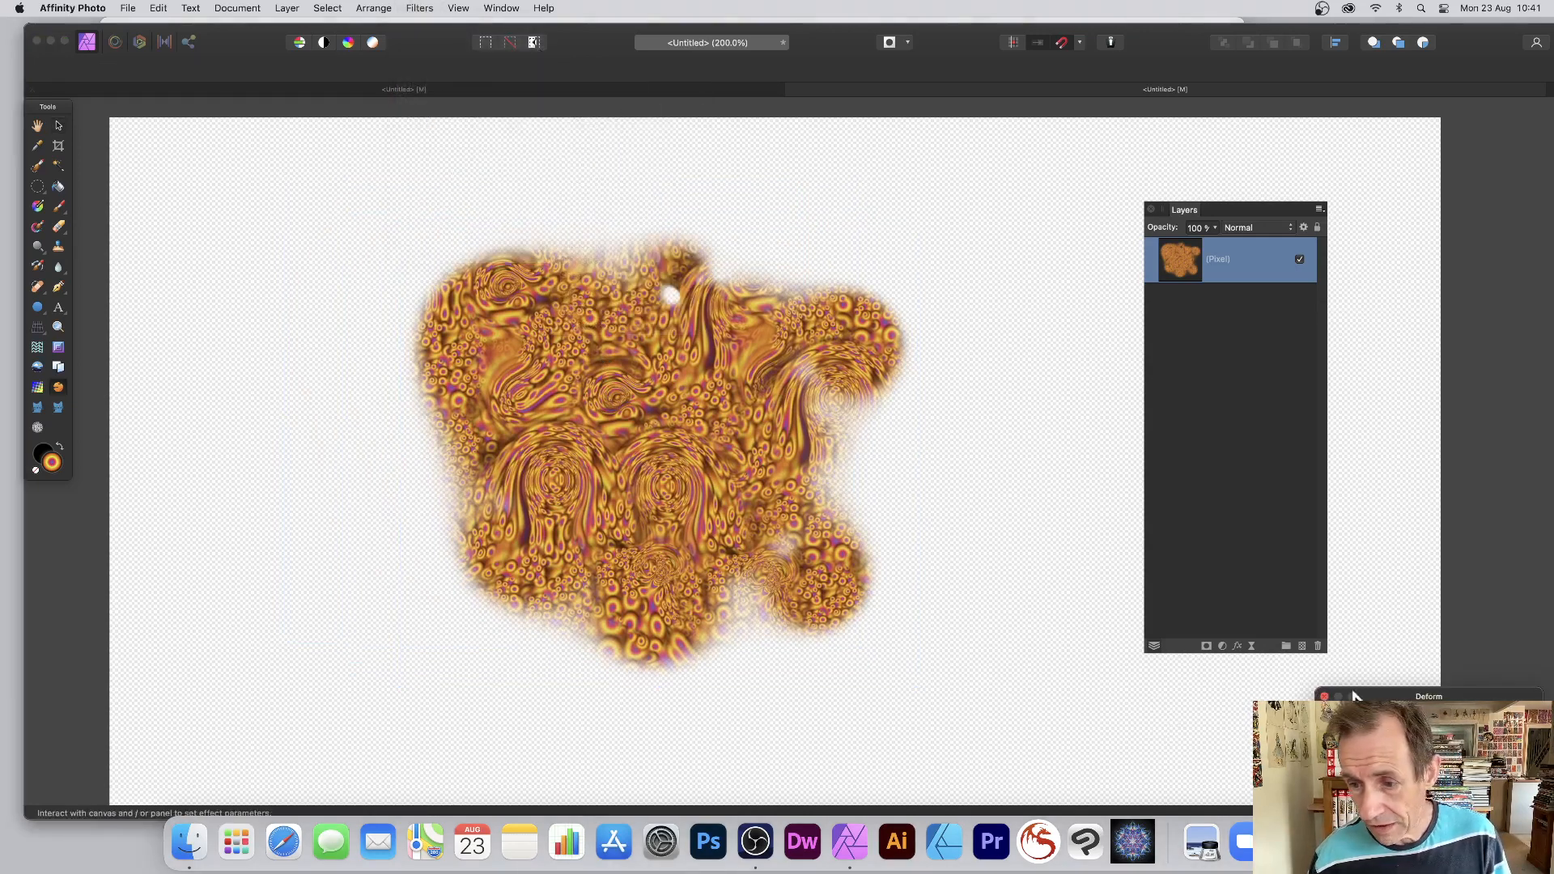
pyautogui.moveTo(1356, 696); pyautogui.dragTo(824, 386)
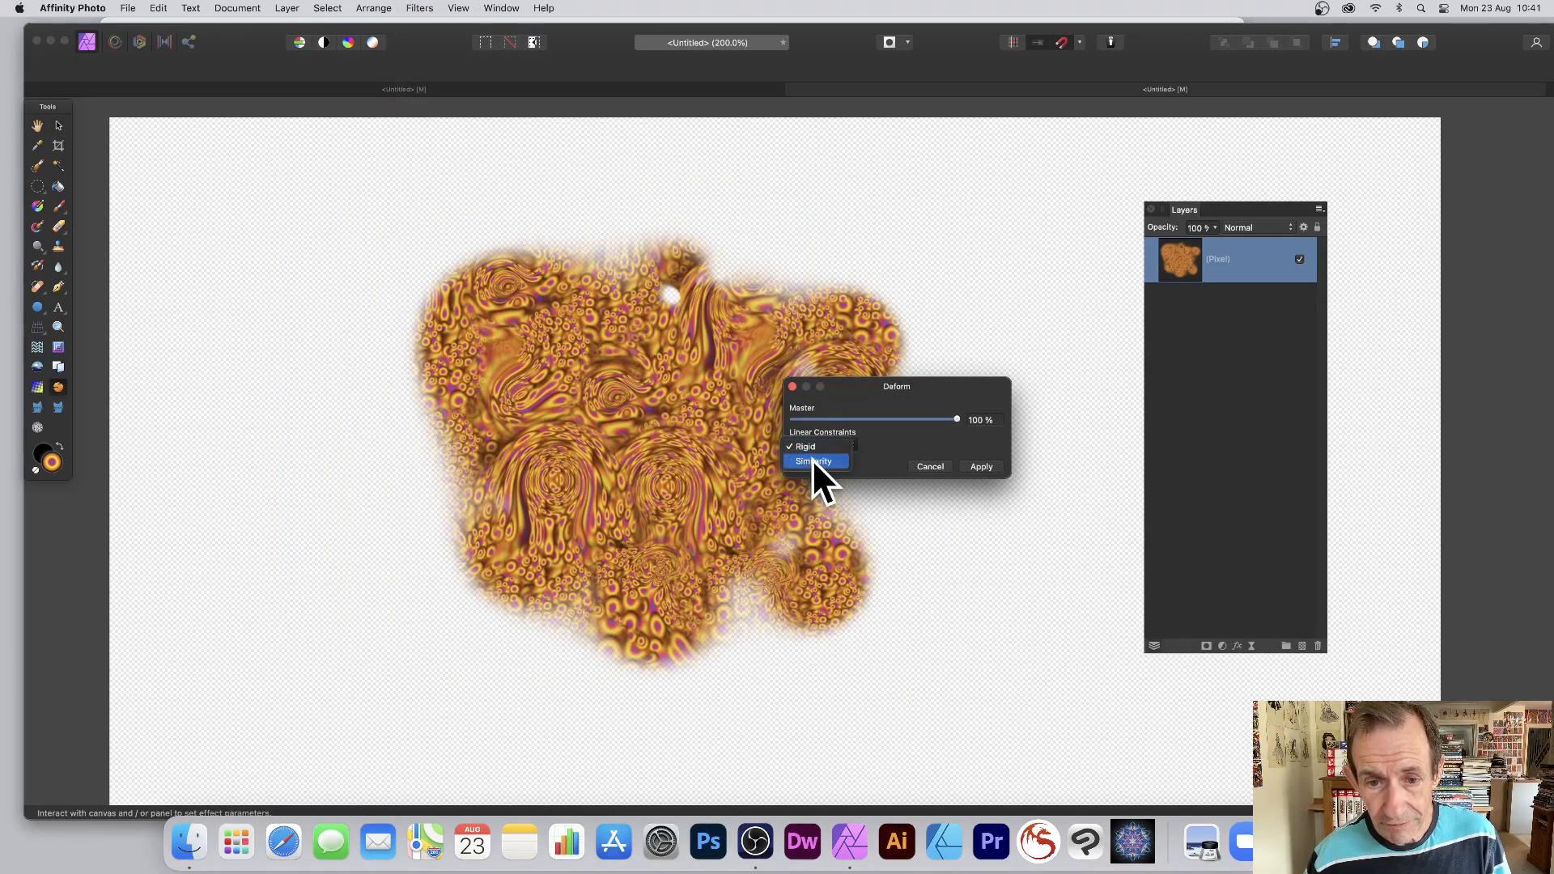
pyautogui.click(813, 460)
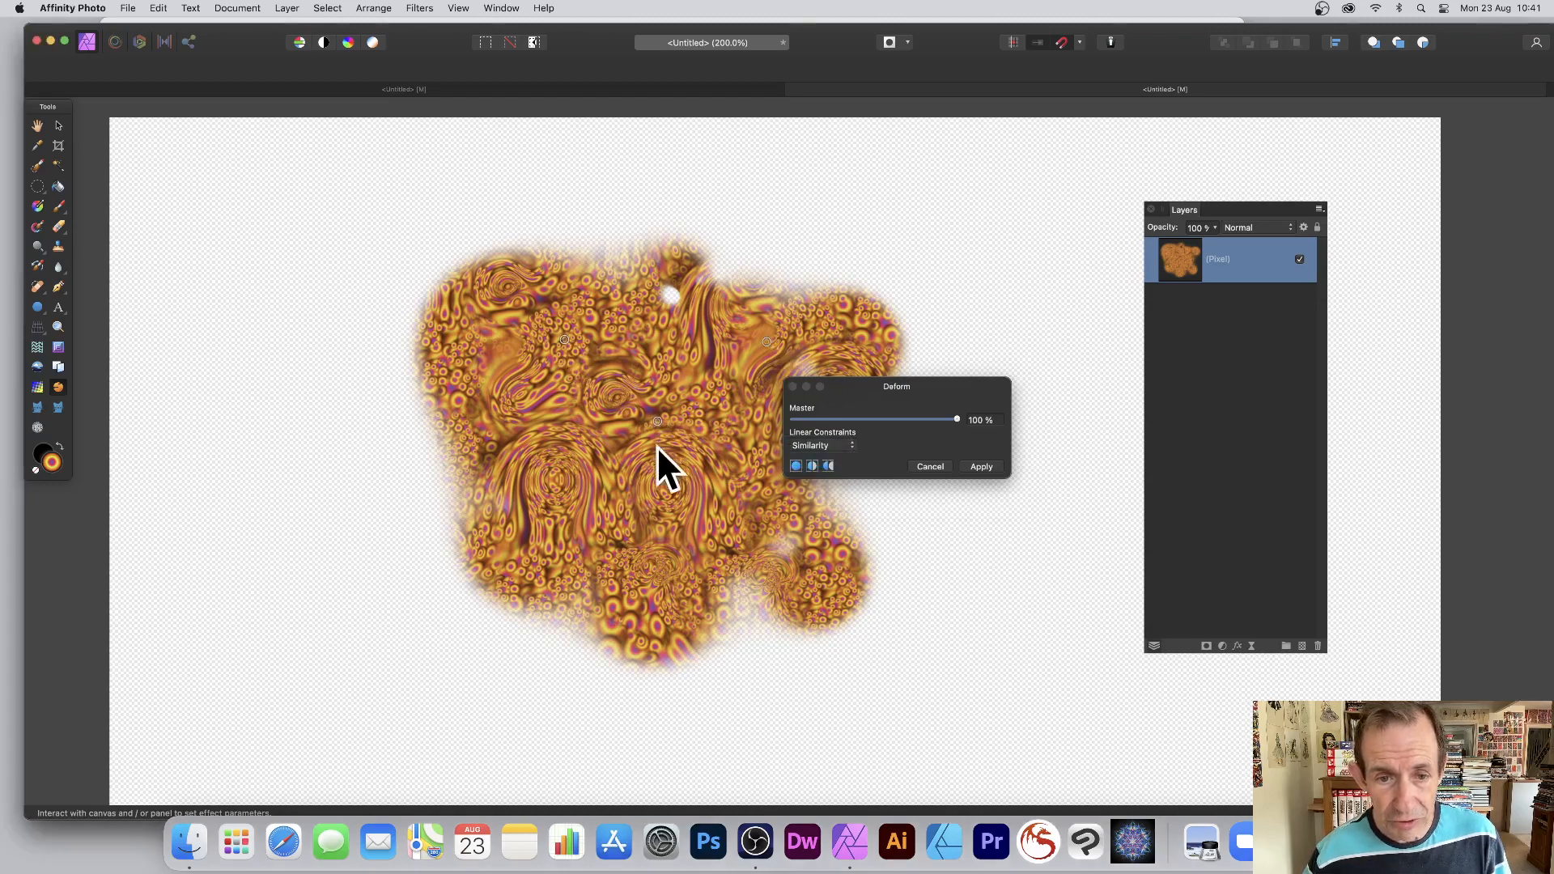
pyautogui.moveTo(657, 578); pyautogui.dragTo(272, 154)
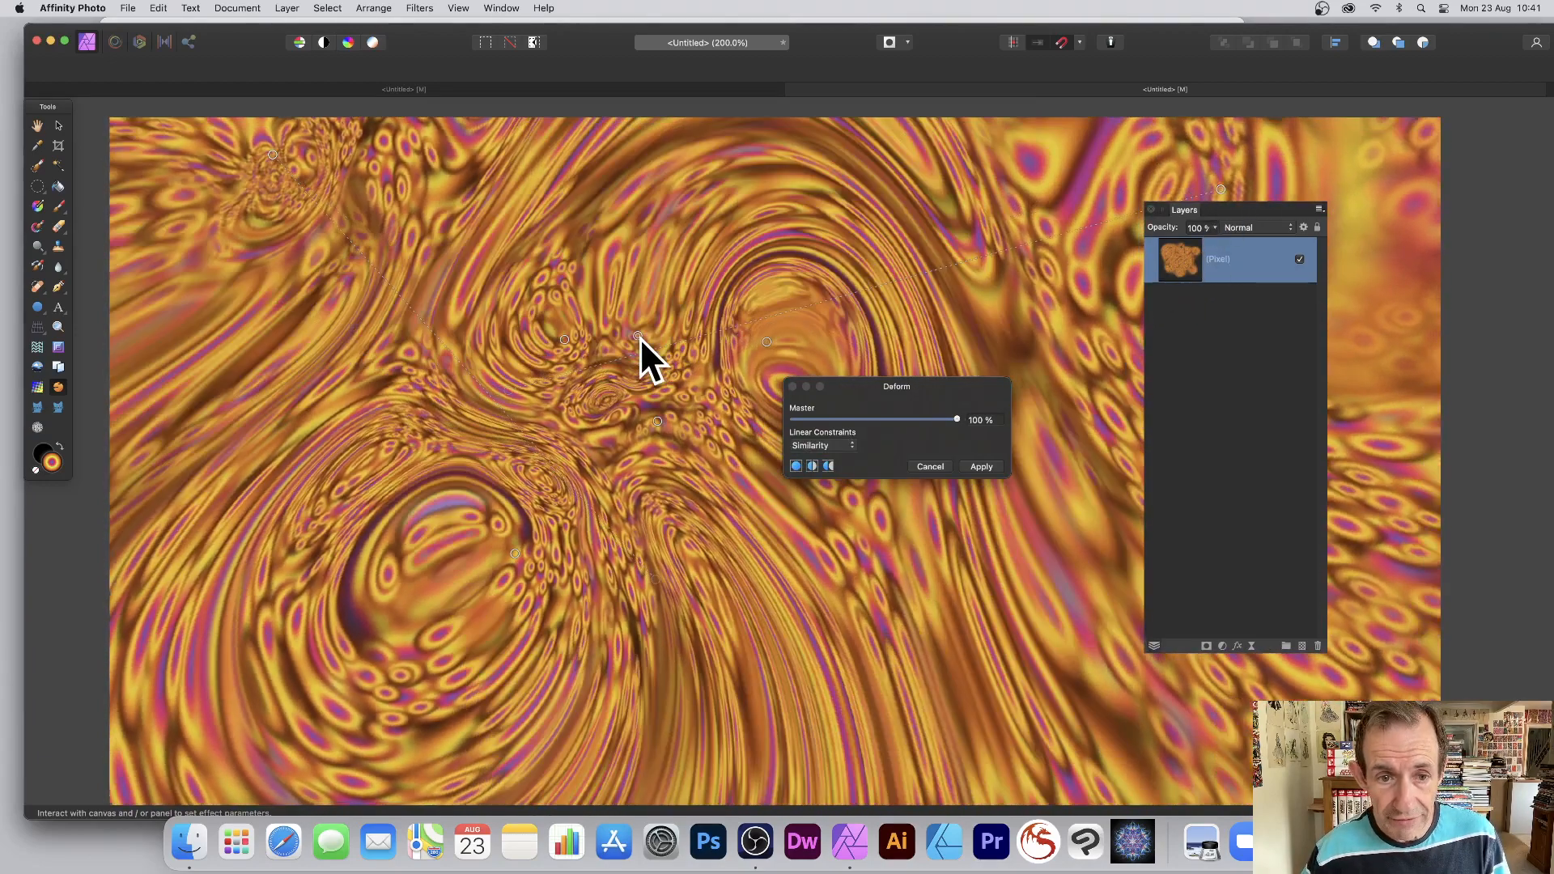
pyautogui.moveTo(637, 335); pyautogui.dragTo(1045, 604)
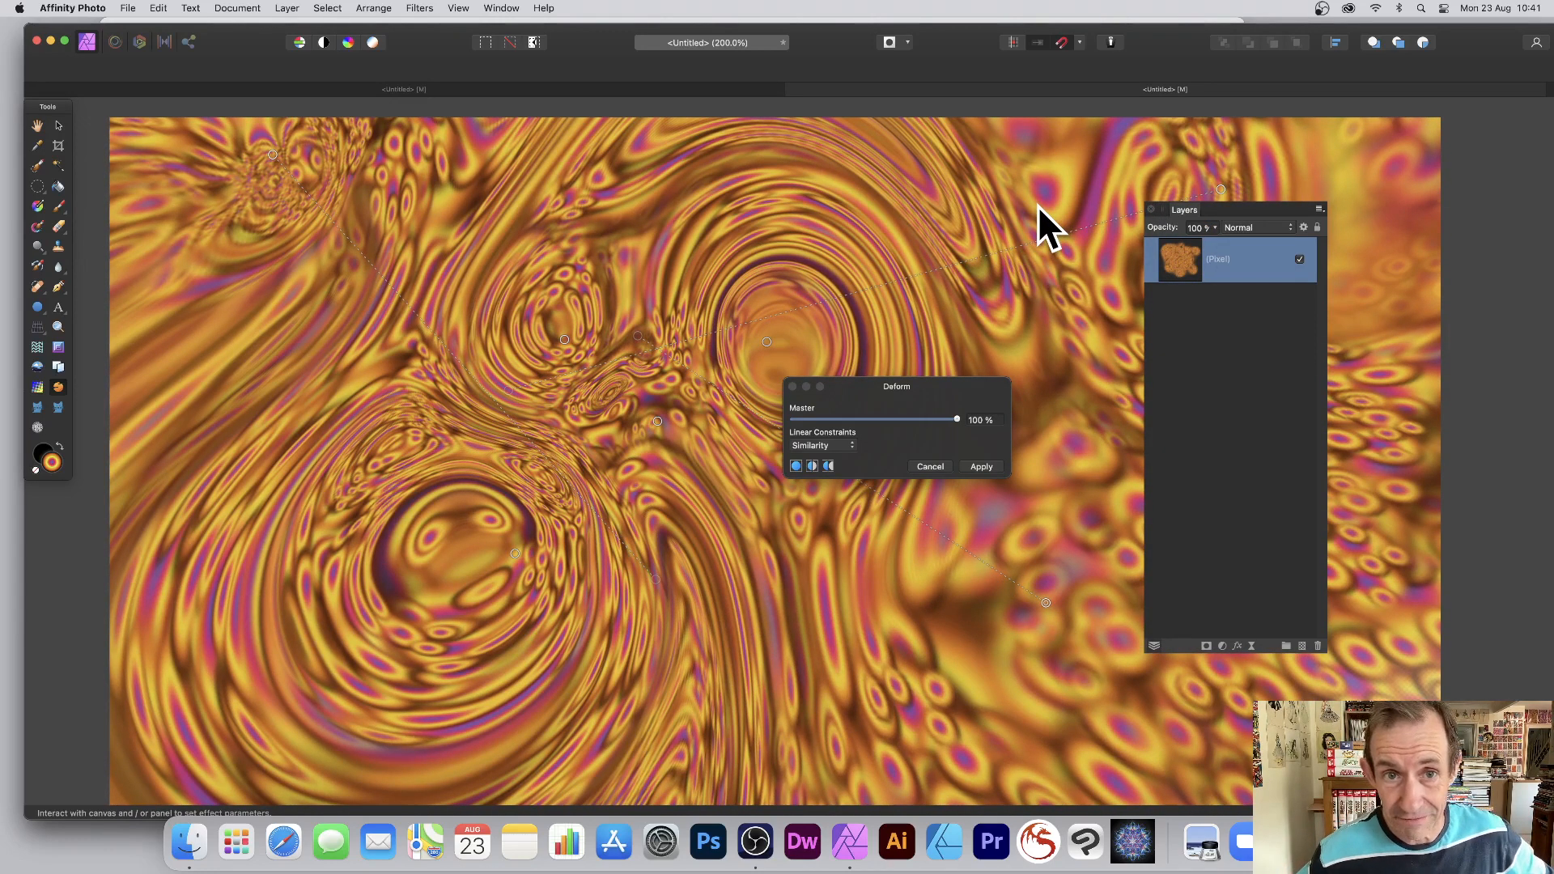
pyautogui.moveTo(608, 301); pyautogui.dragTo(178, 642)
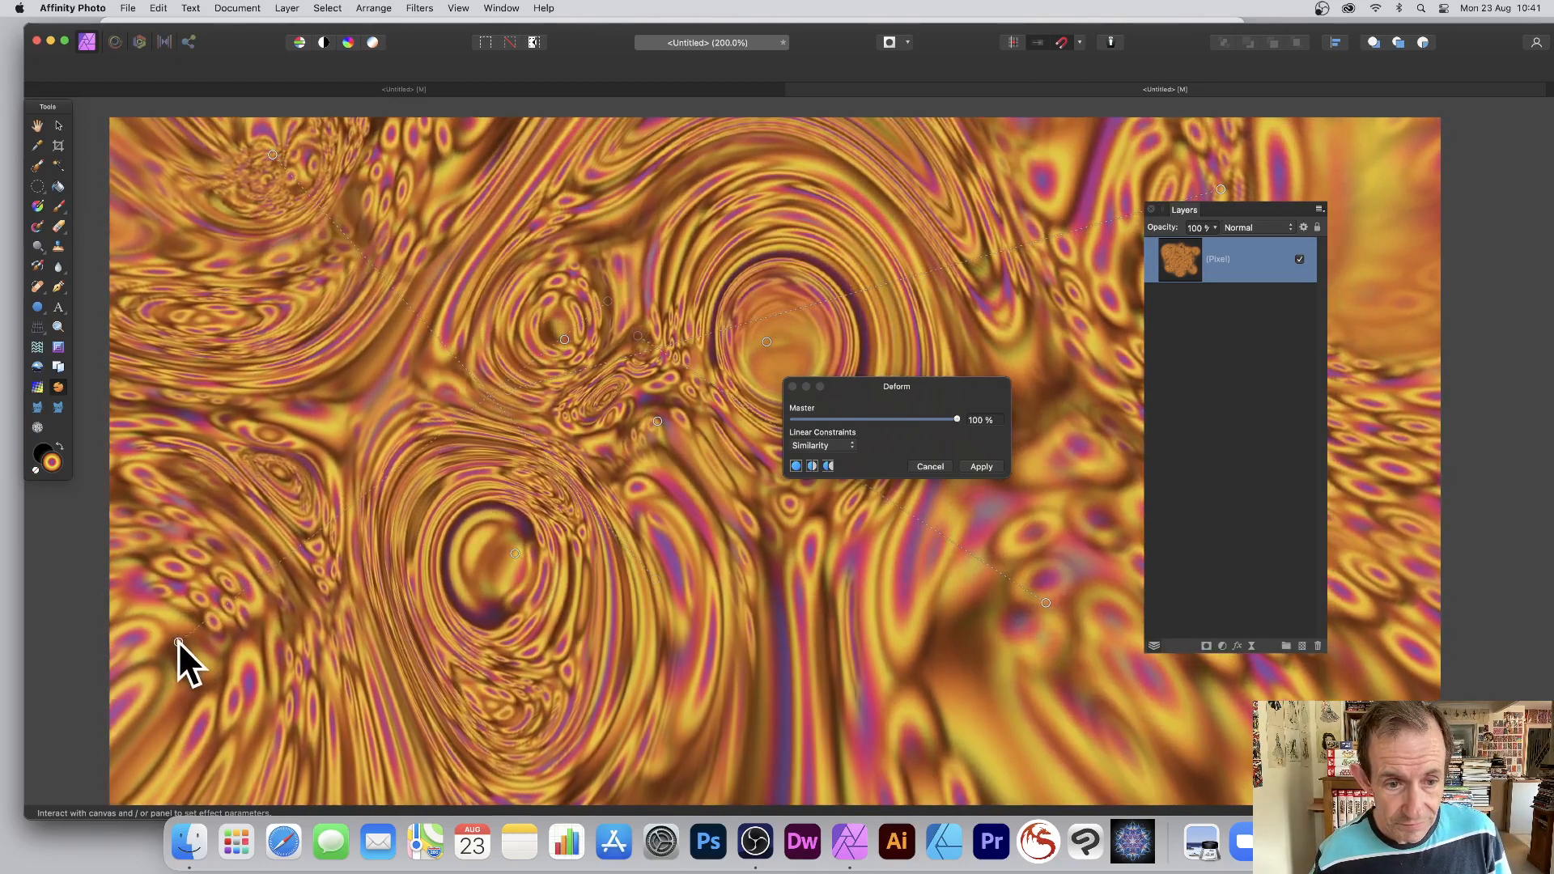
pyautogui.moveTo(463, 339); pyautogui.dragTo(978, 669)
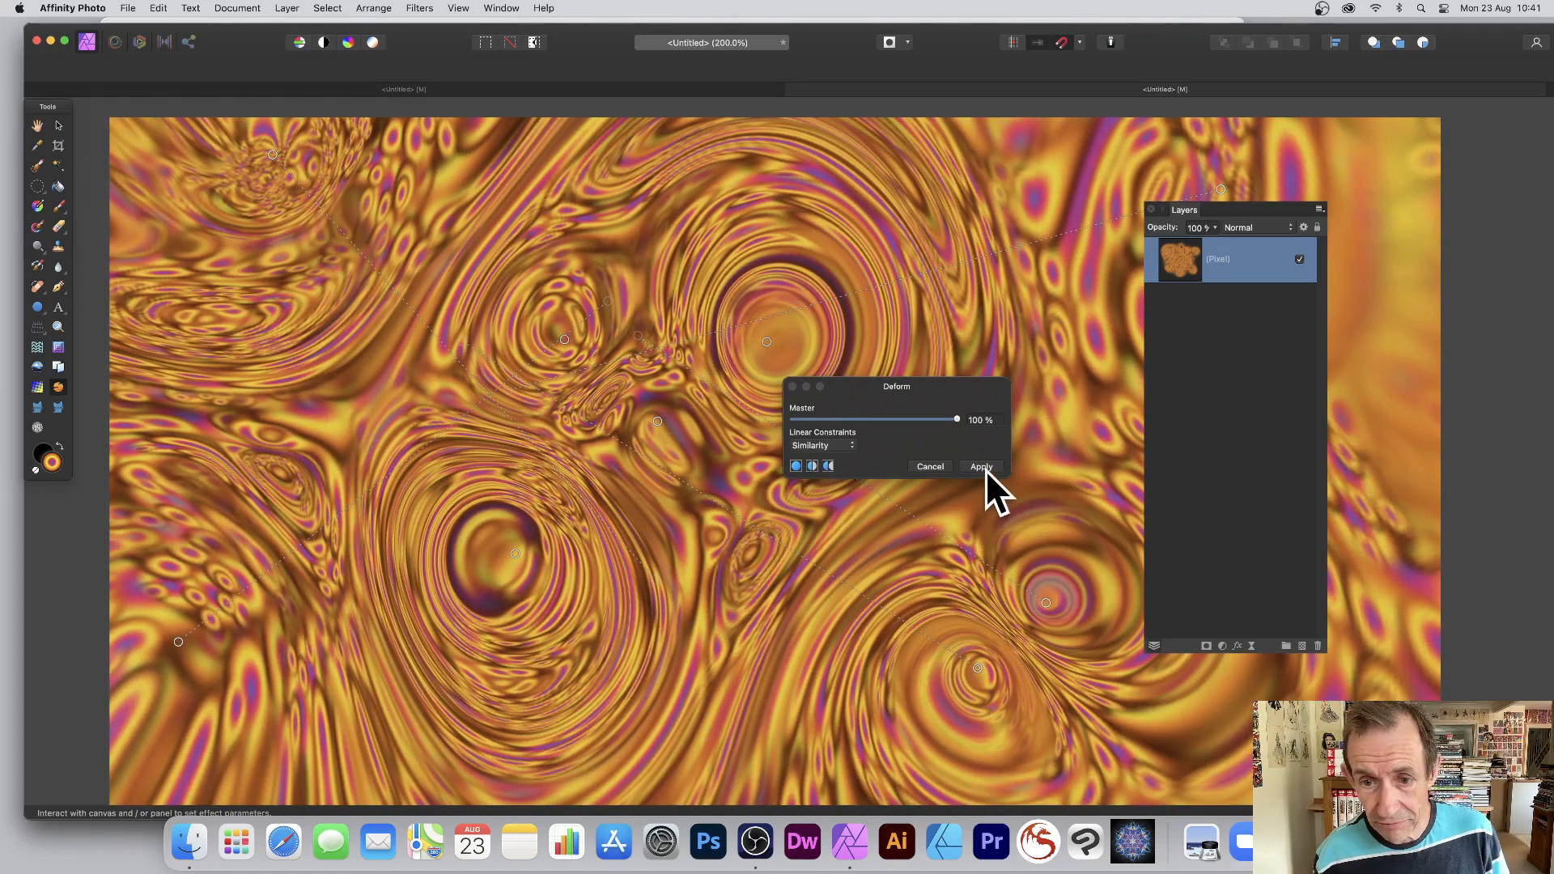
pyautogui.click(983, 467)
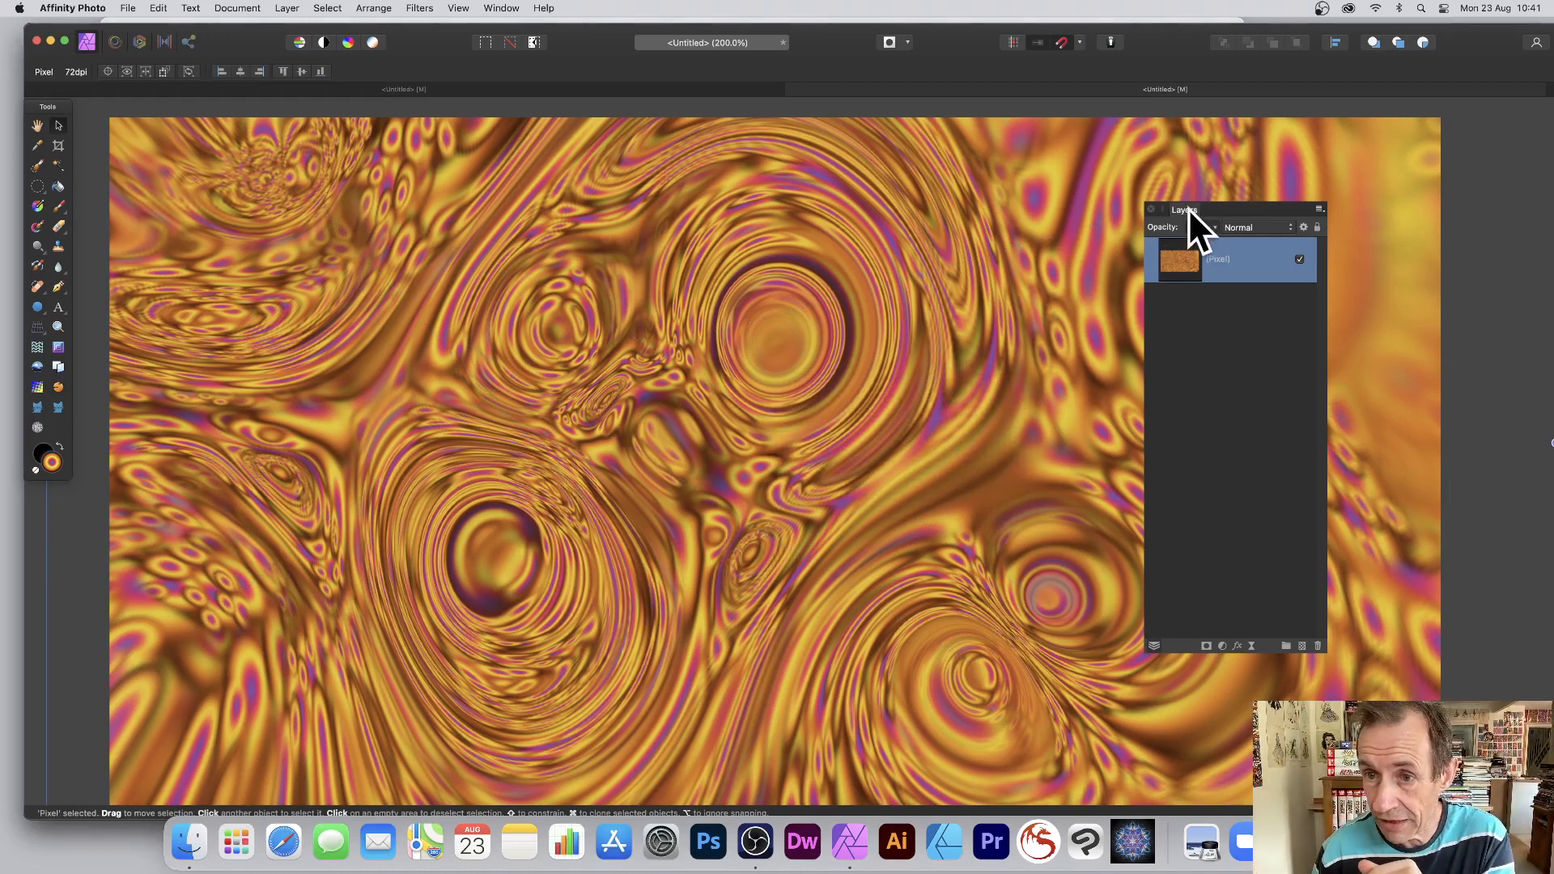
# Move the Layers panel off the artwork and repeat the last Deform filter on the pixel layer
pyautogui.moveTo(1188, 209); pyautogui.dragTo(1487, 204)
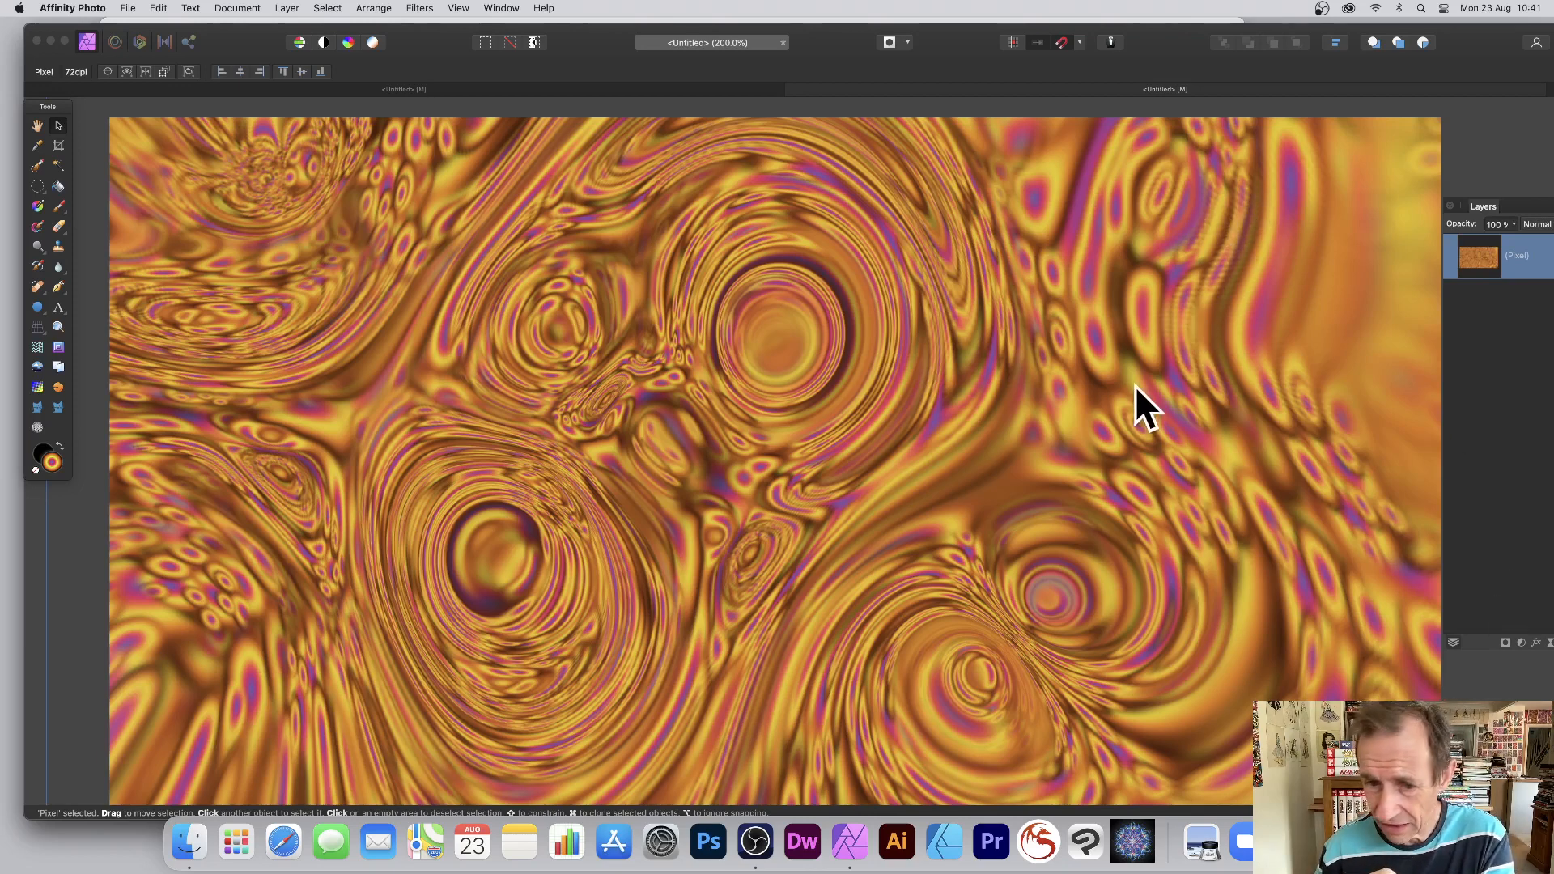
pyautogui.click(741, 267)
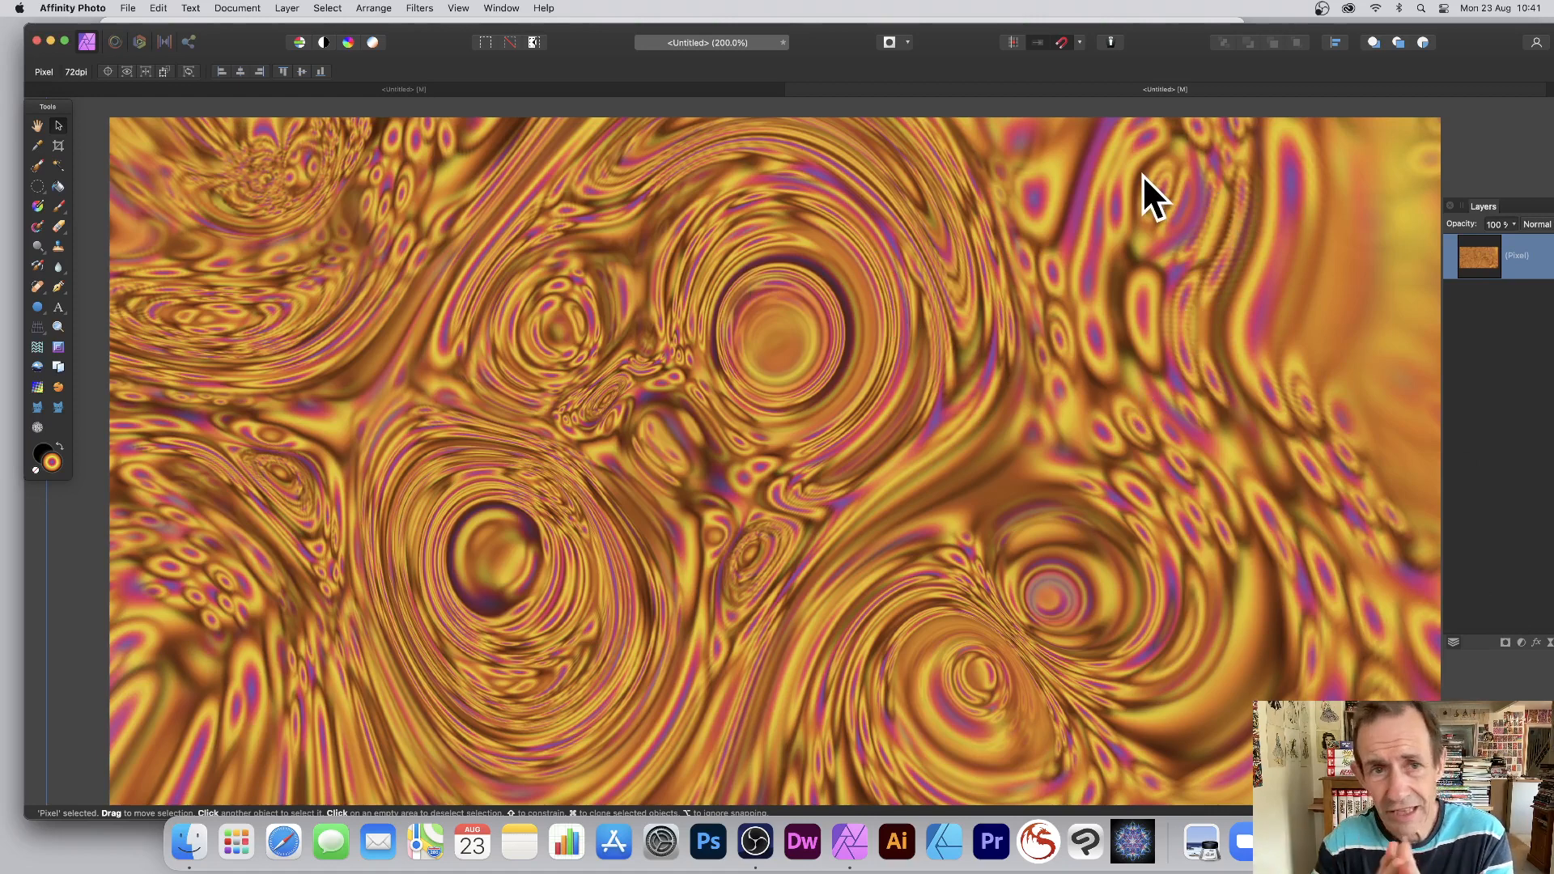
pyautogui.click(420, 8)
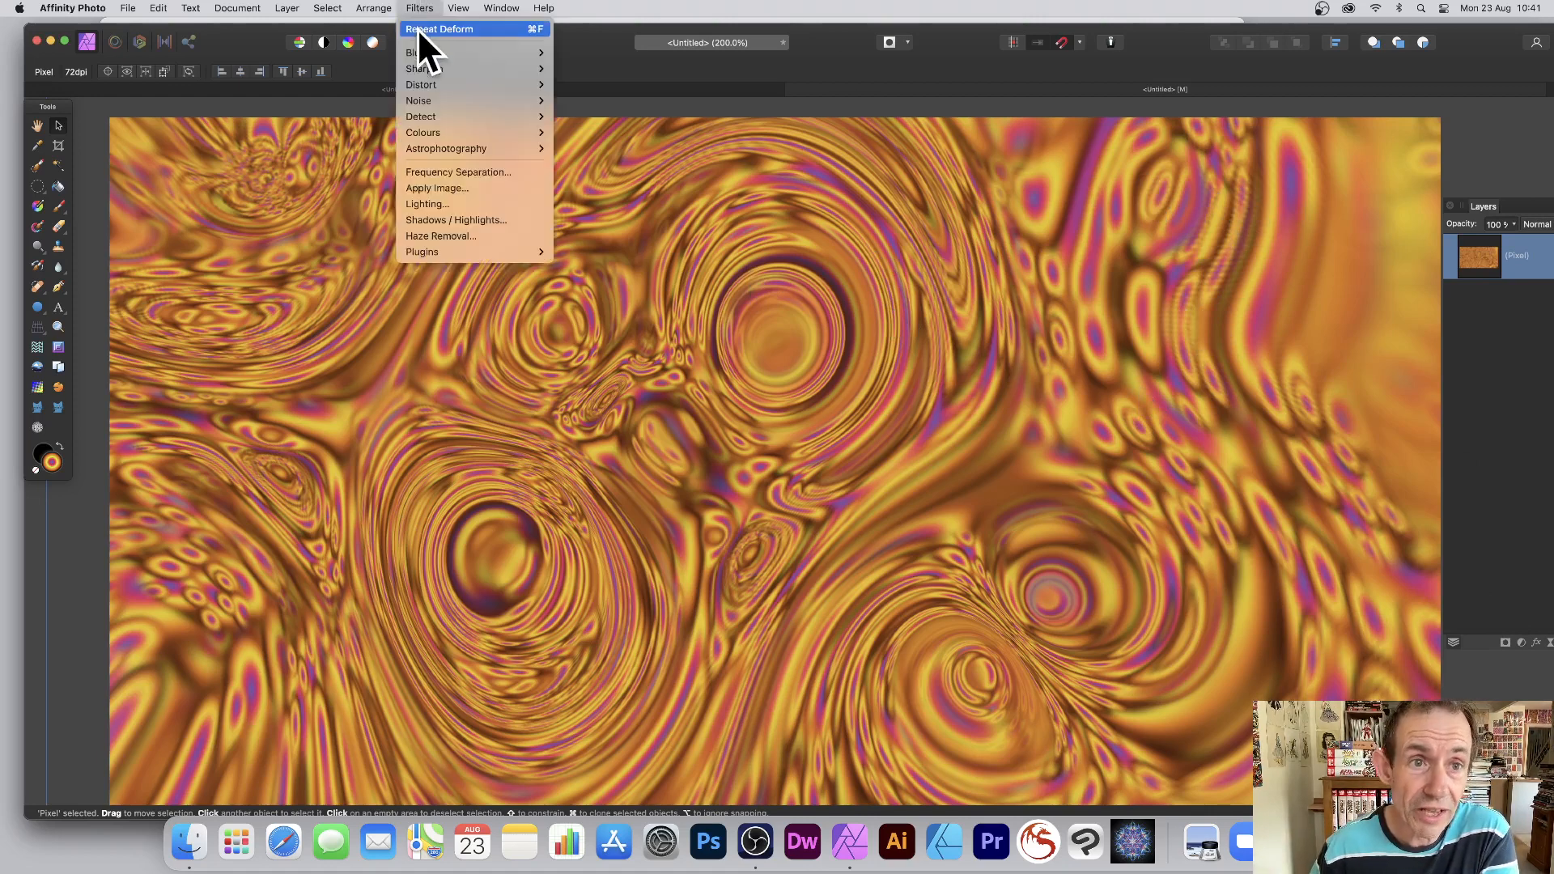
pyautogui.click(421, 29)
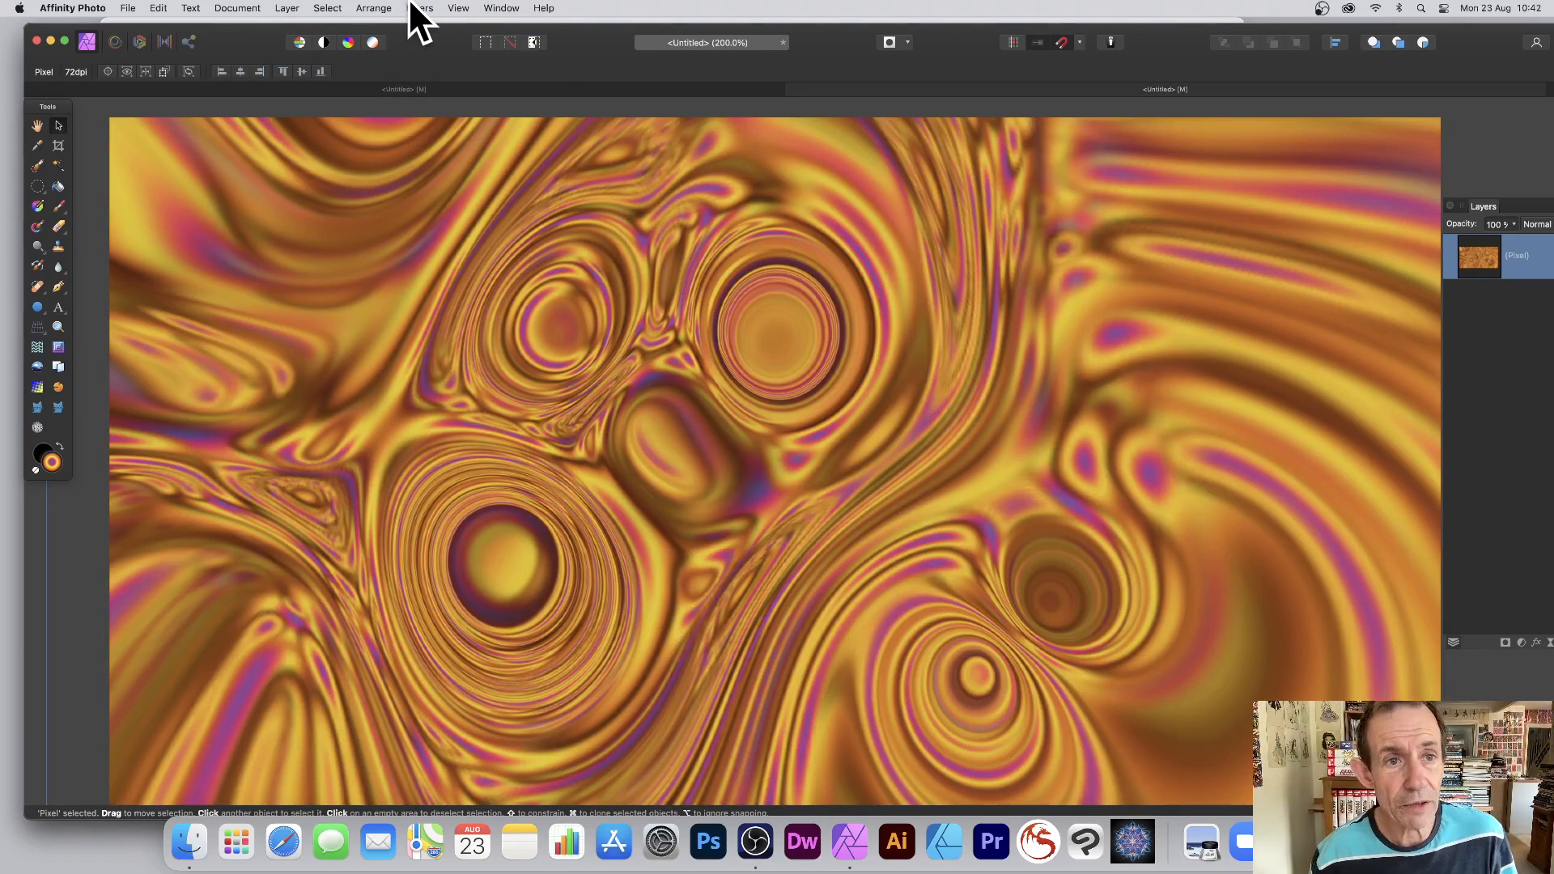
pyautogui.click(450, 9)
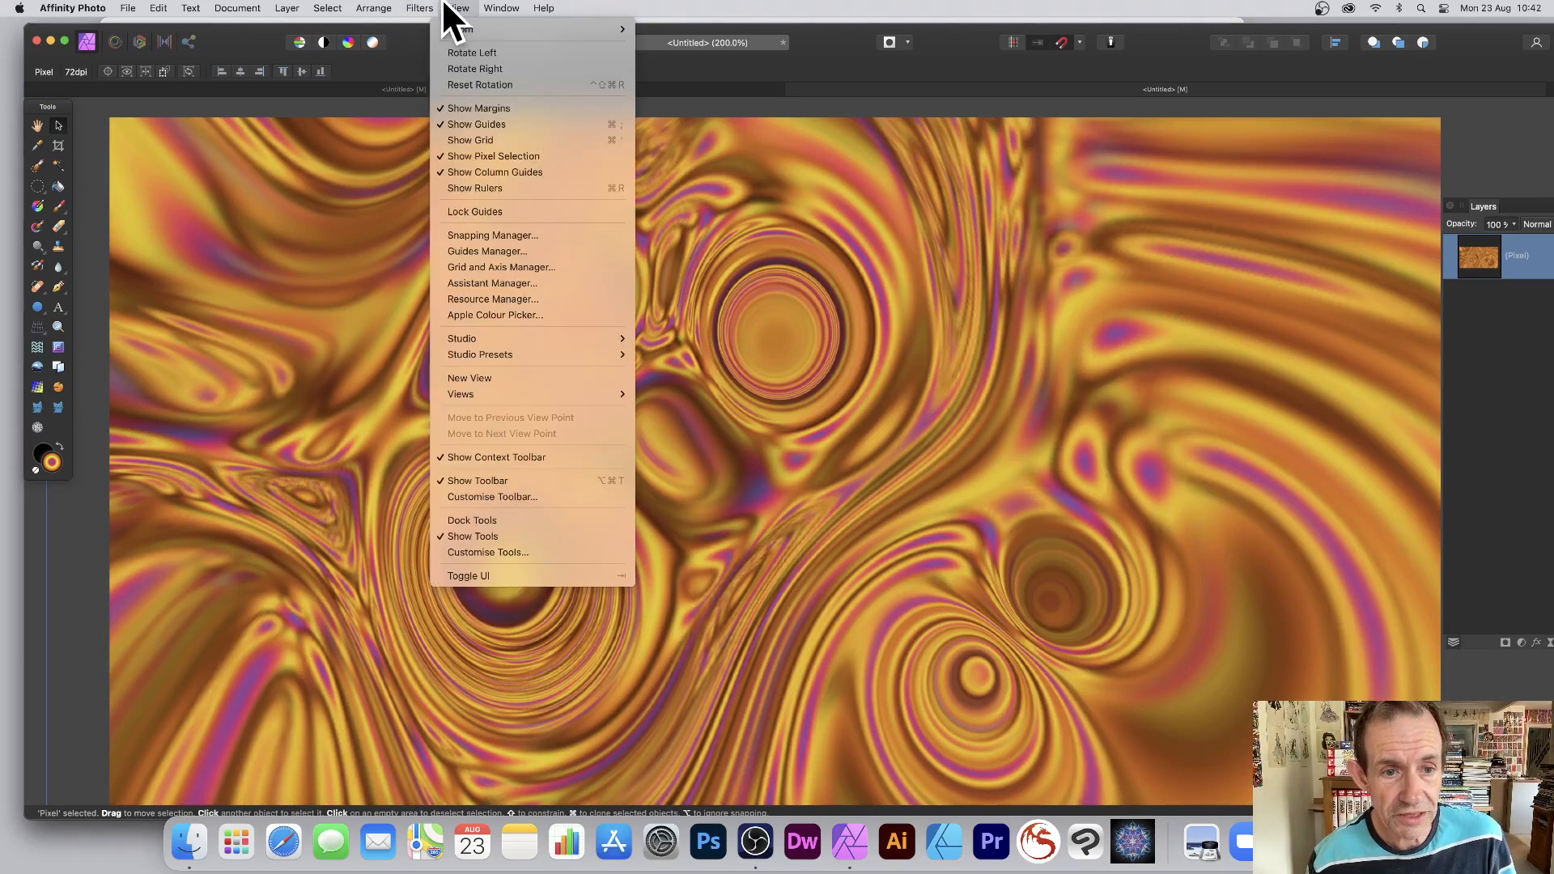
pyautogui.moveTo(534, 338)
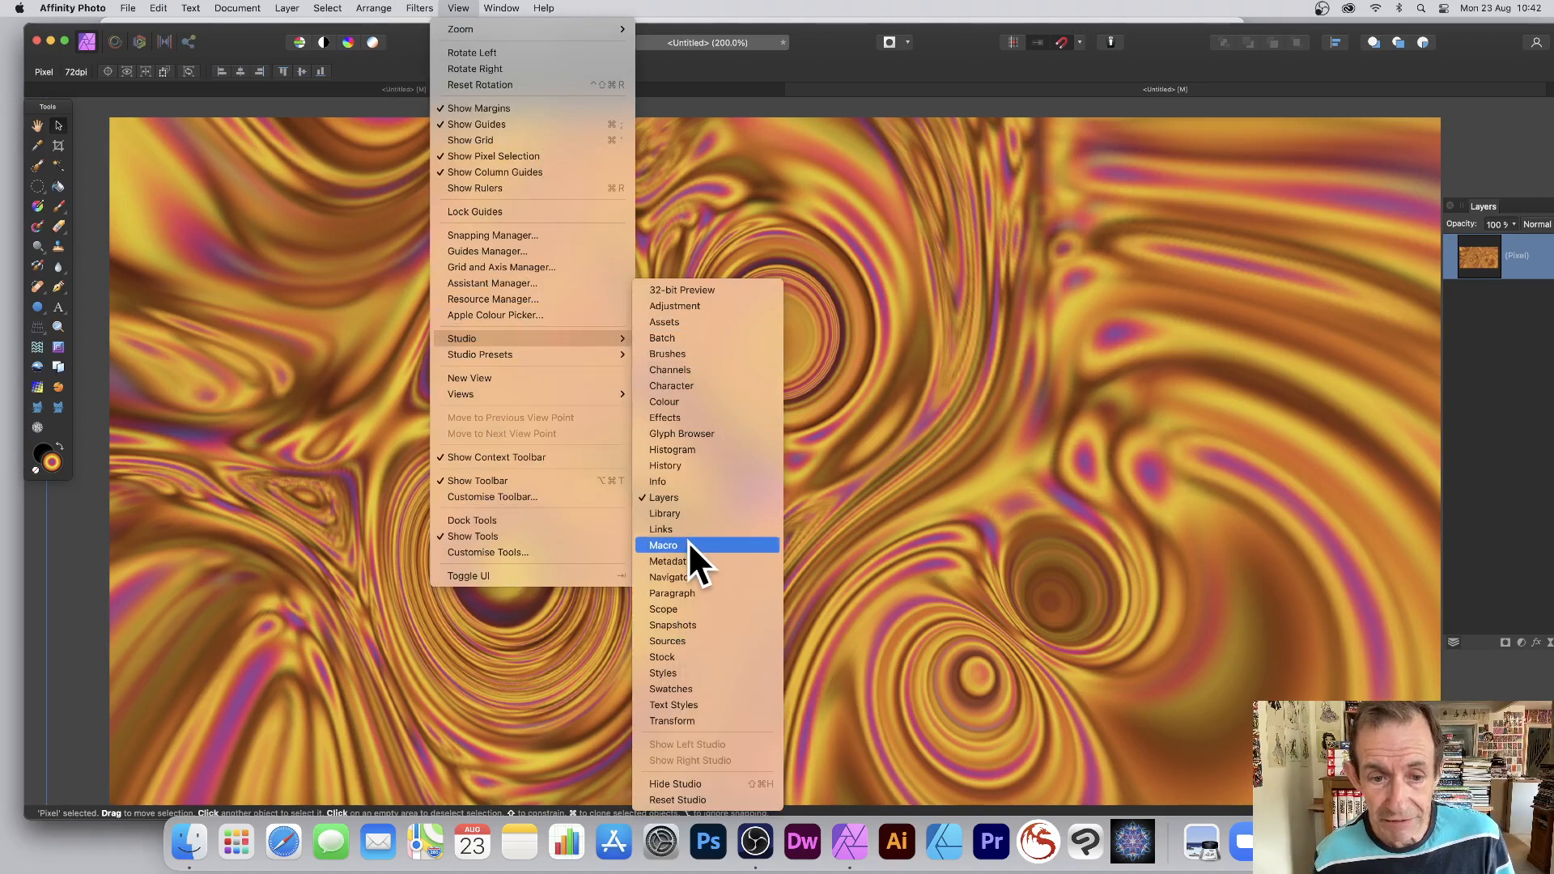
pyautogui.click(1127, 437)
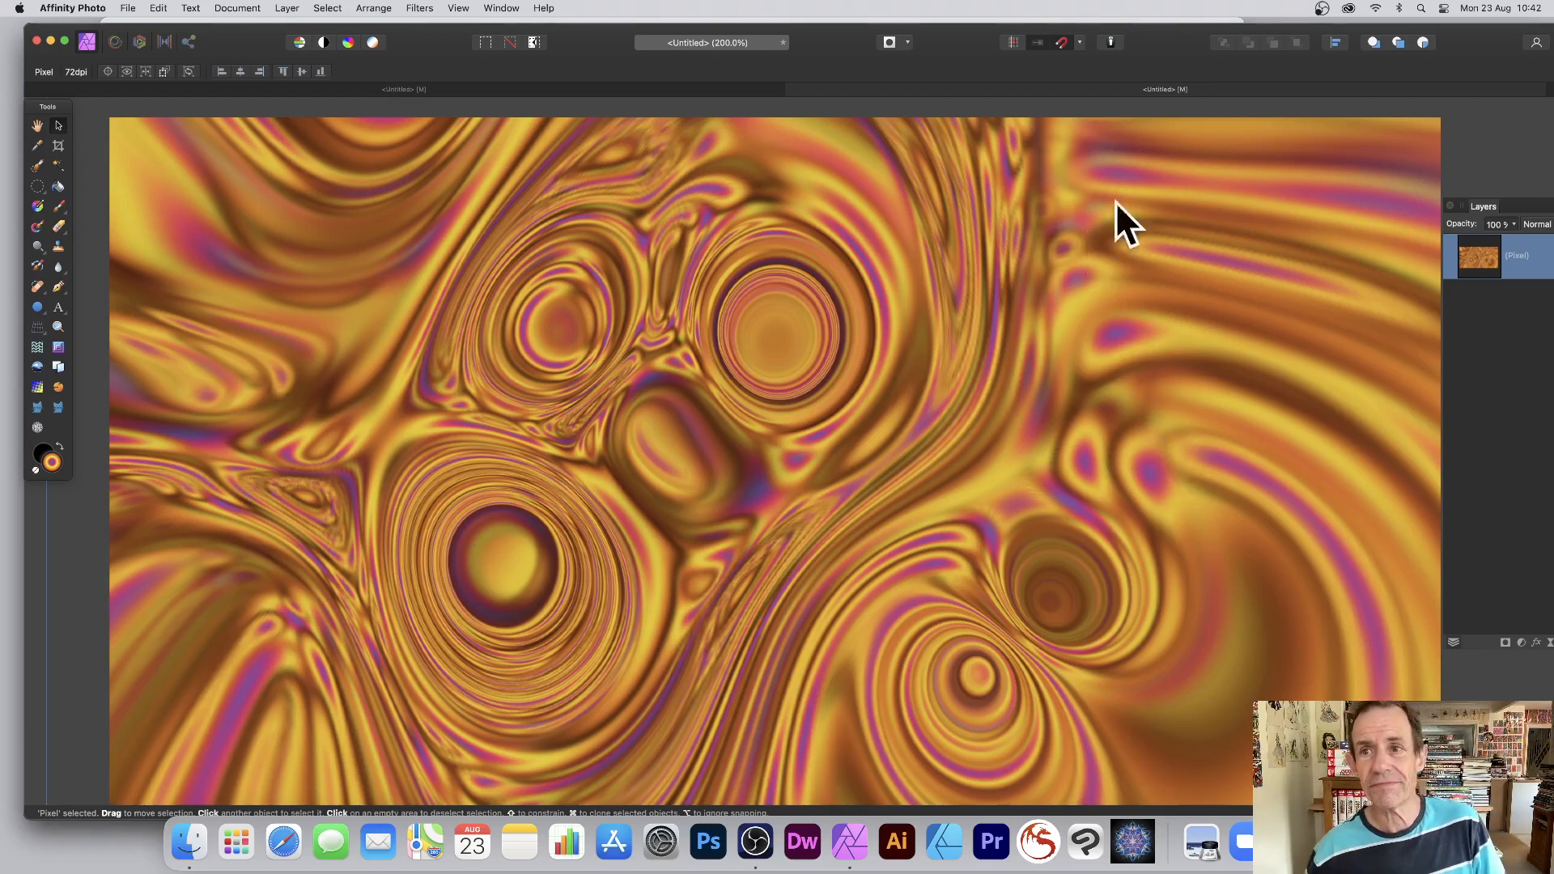
pyautogui.click(1320, 5)
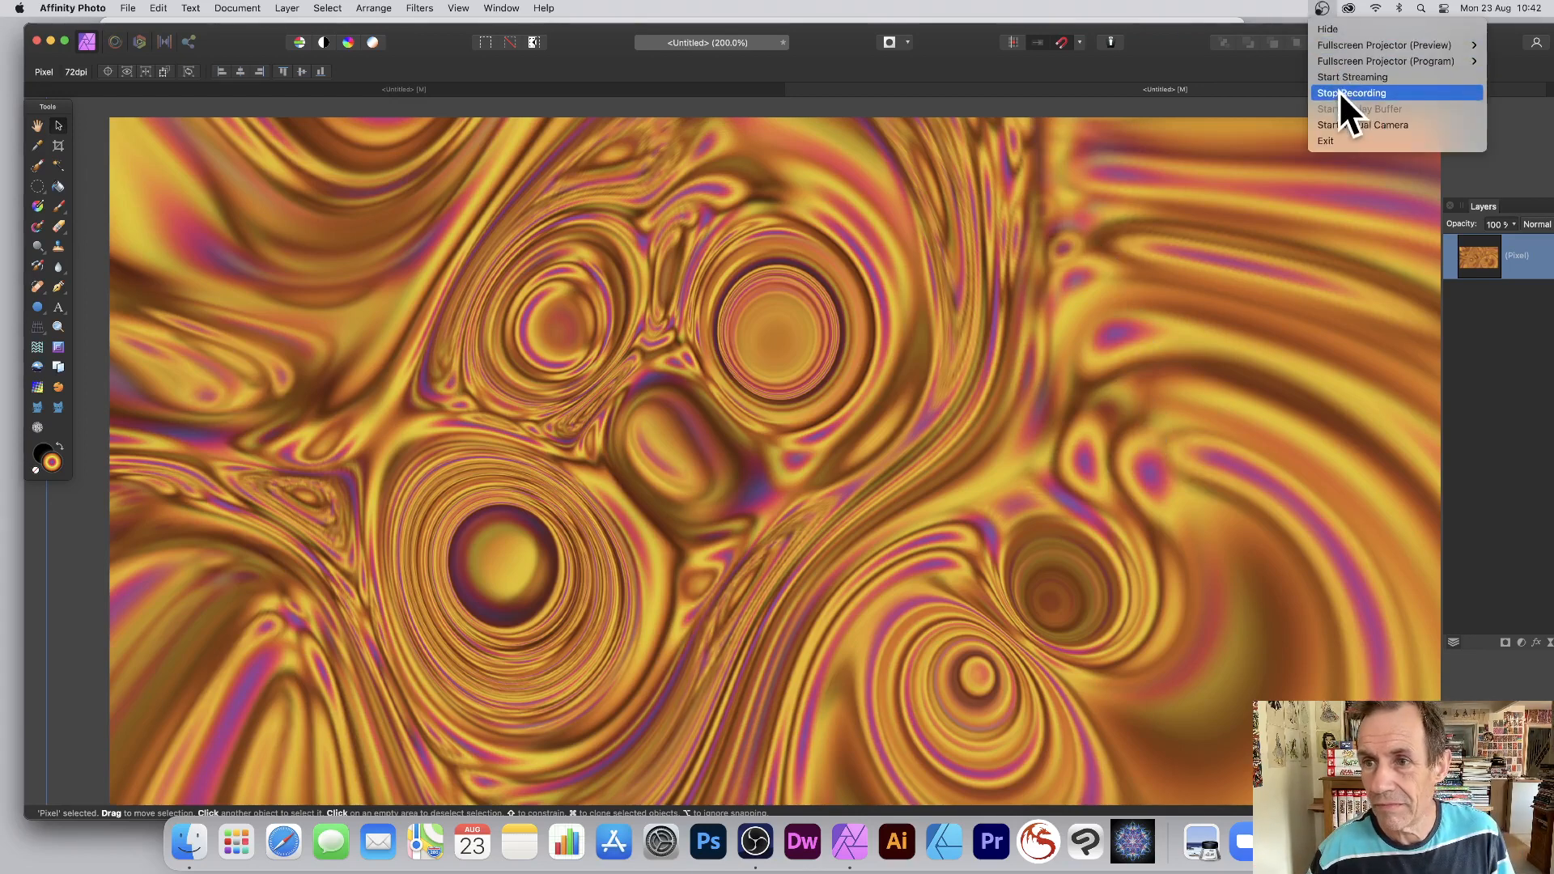